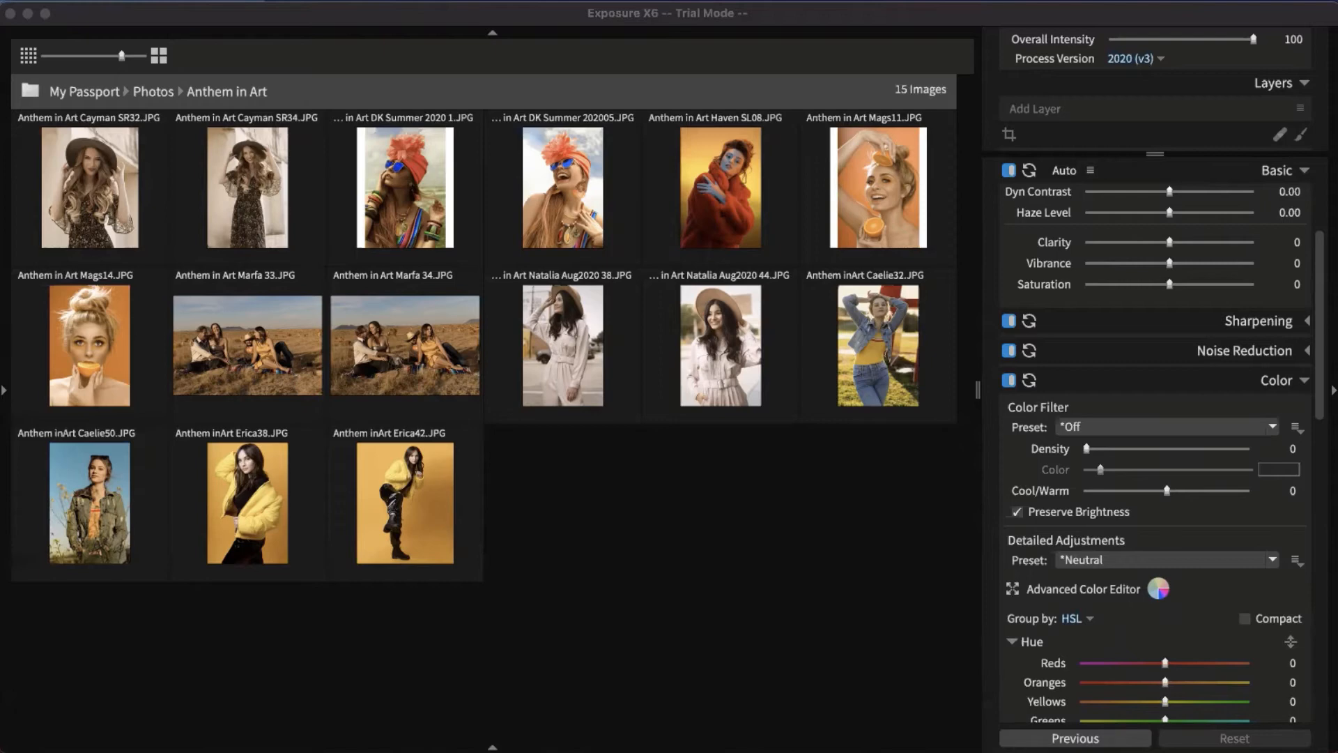
# Open the photo Anthem in Art Mags14.JPG from the Anthem in Art folder for editing
pyautogui.click(722, 522)
pyautogui.moveTo(855, 261)
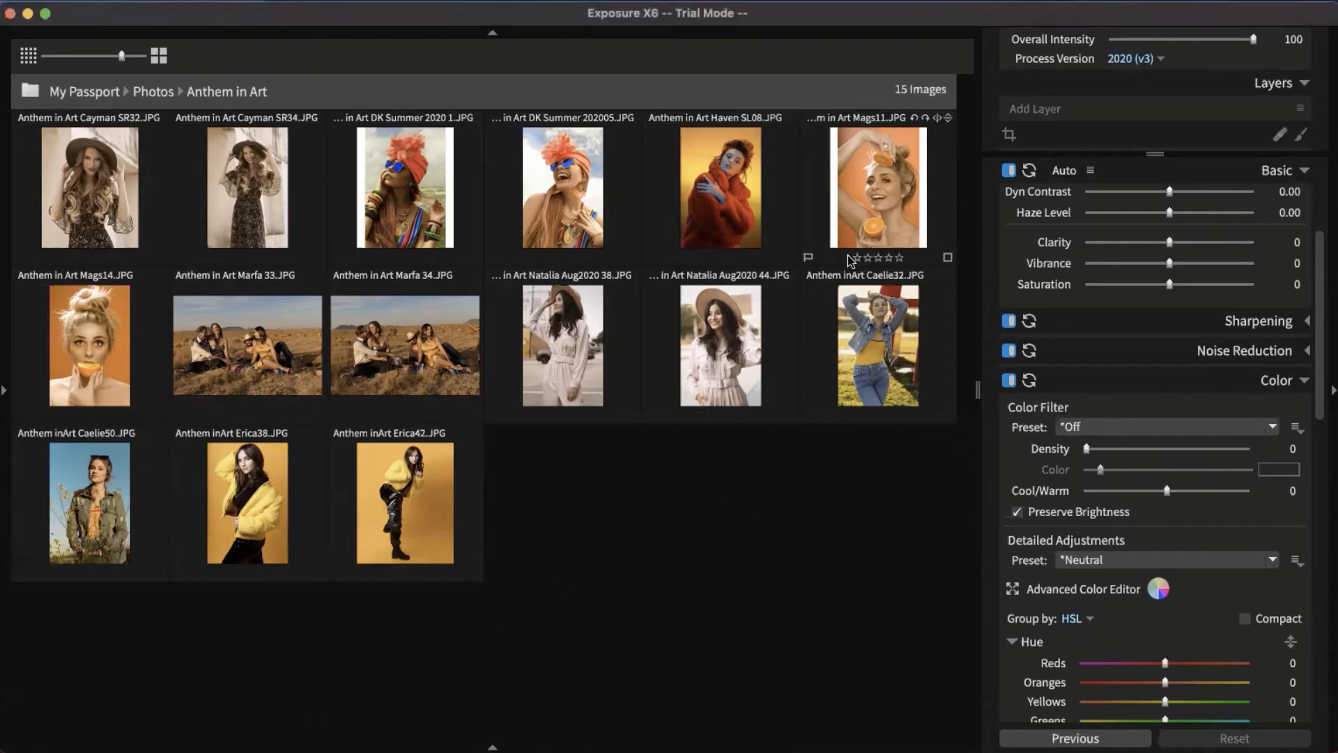
pyautogui.doubleClick(78, 343)
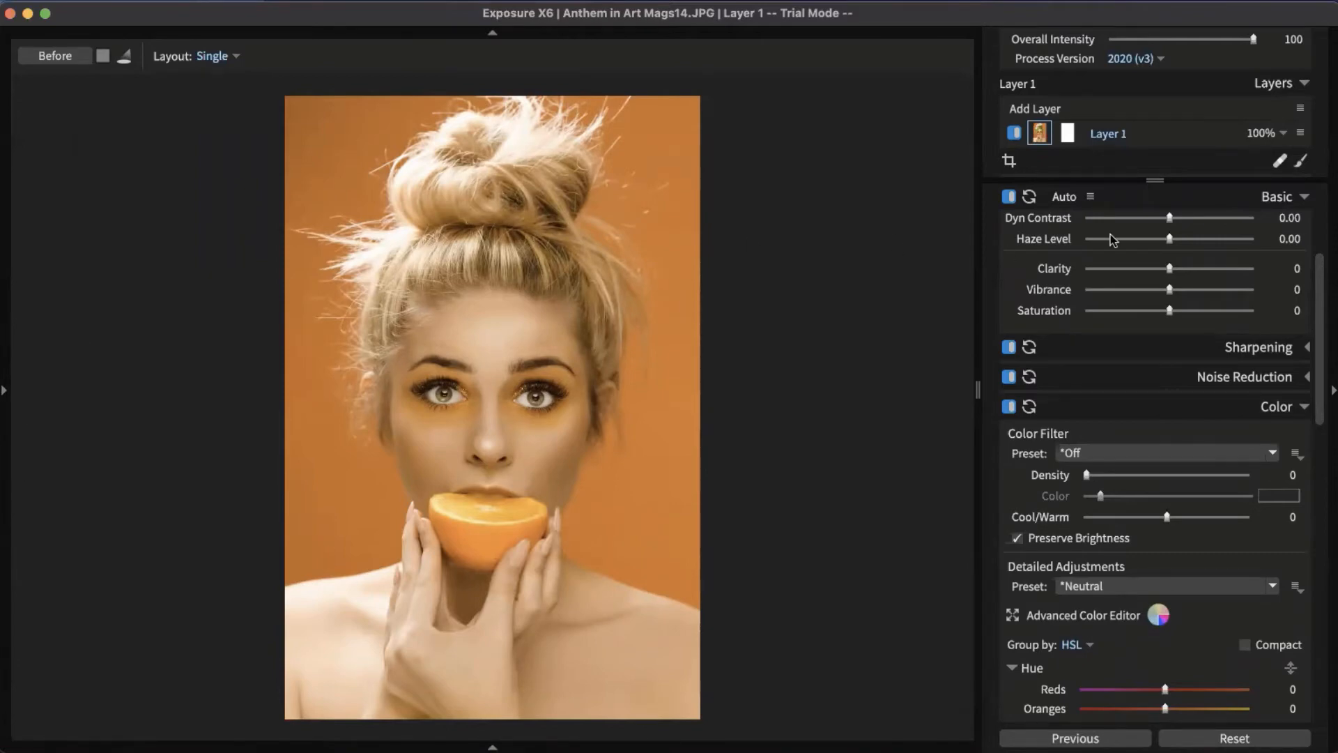
# Collapse all the adjustment sections and expand only the Color section
pyautogui.scroll(-10, 1176, 335)
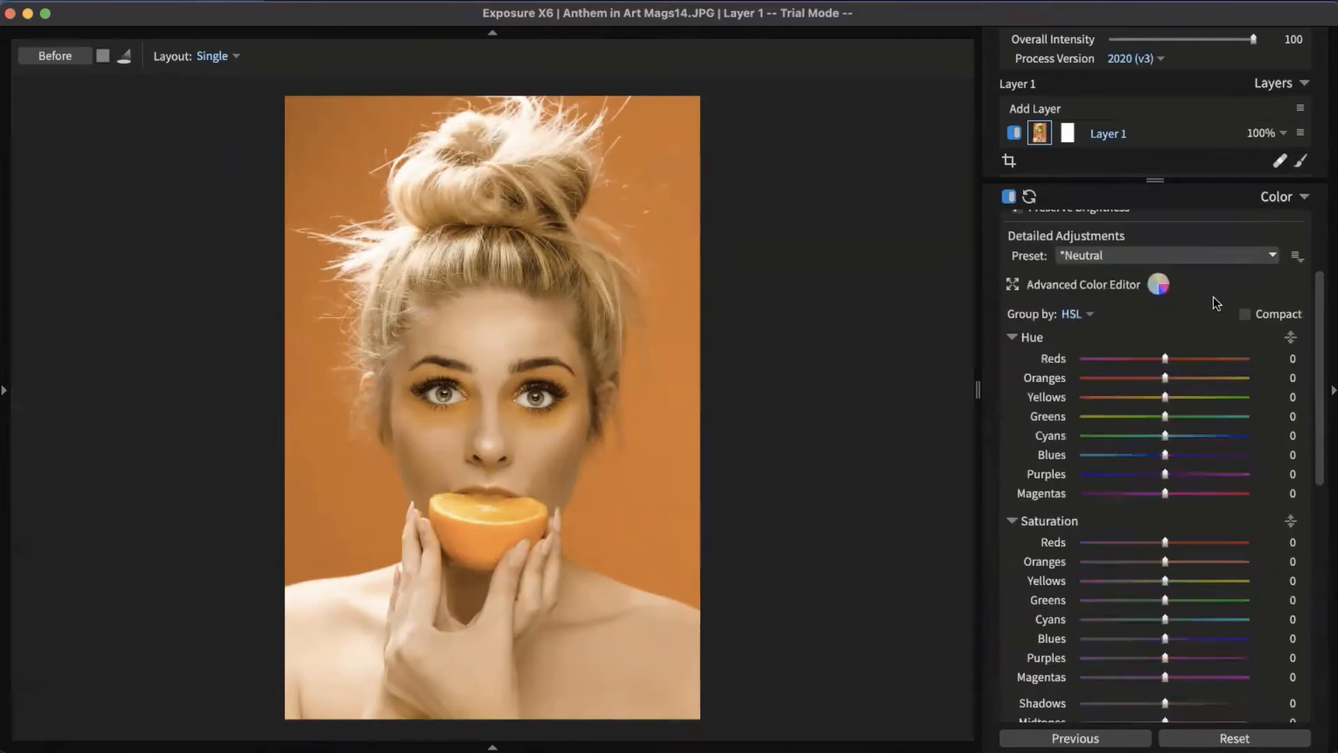
pyautogui.click(1261, 198)
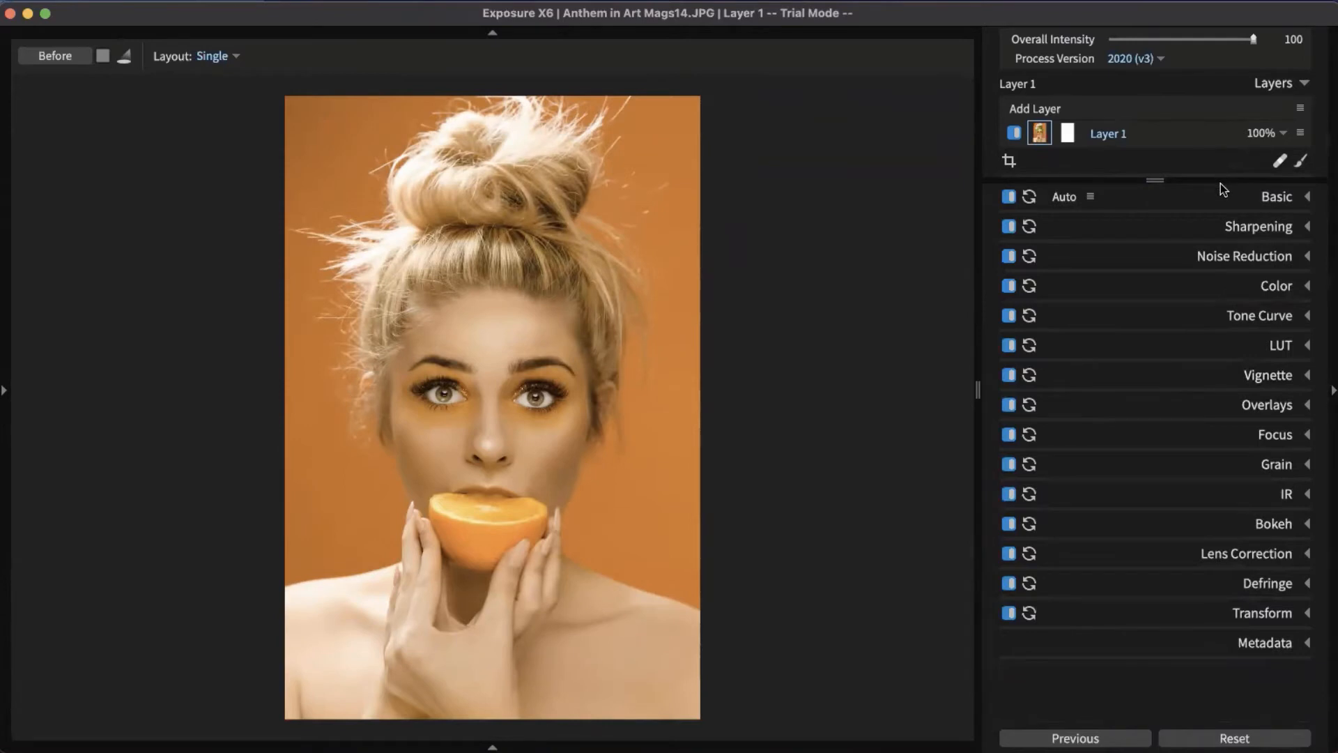
pyautogui.click(1274, 287)
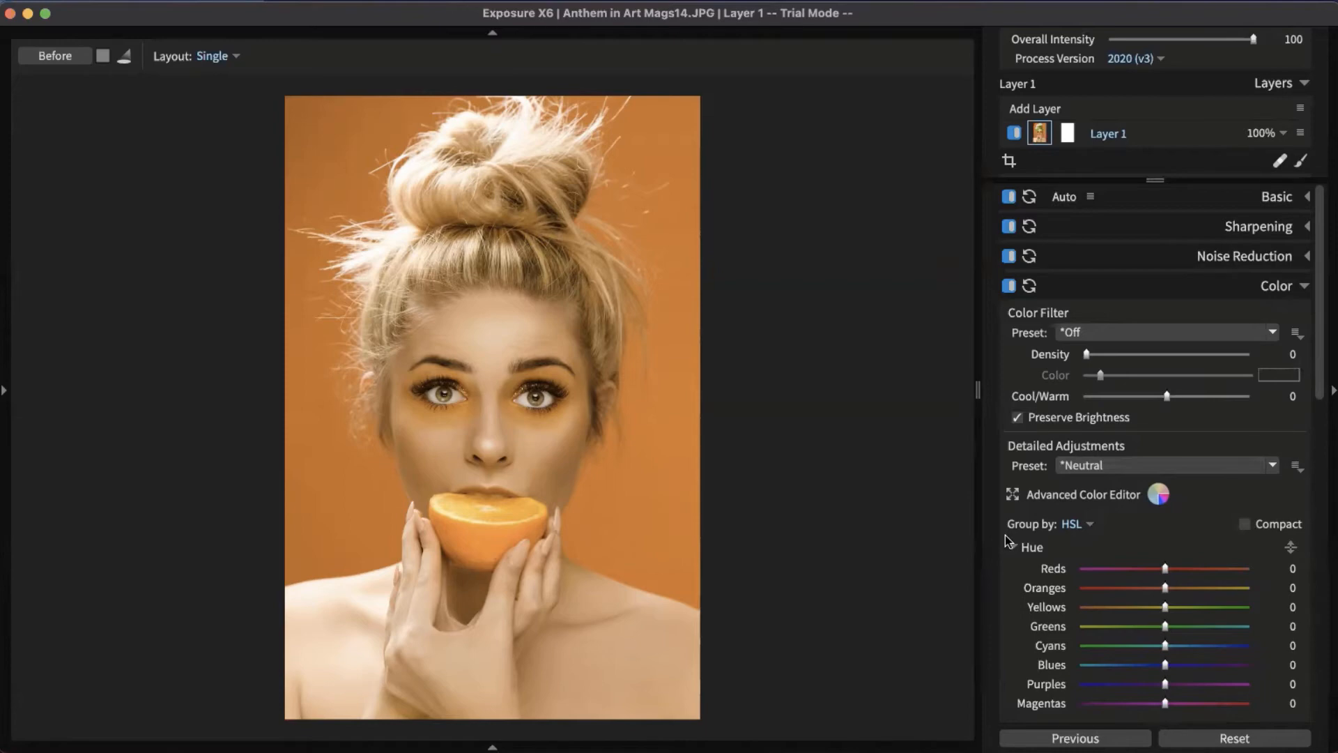
# Open the Advanced Color Editor and move its window up so all of its controls are accessible
pyautogui.click(1030, 495)
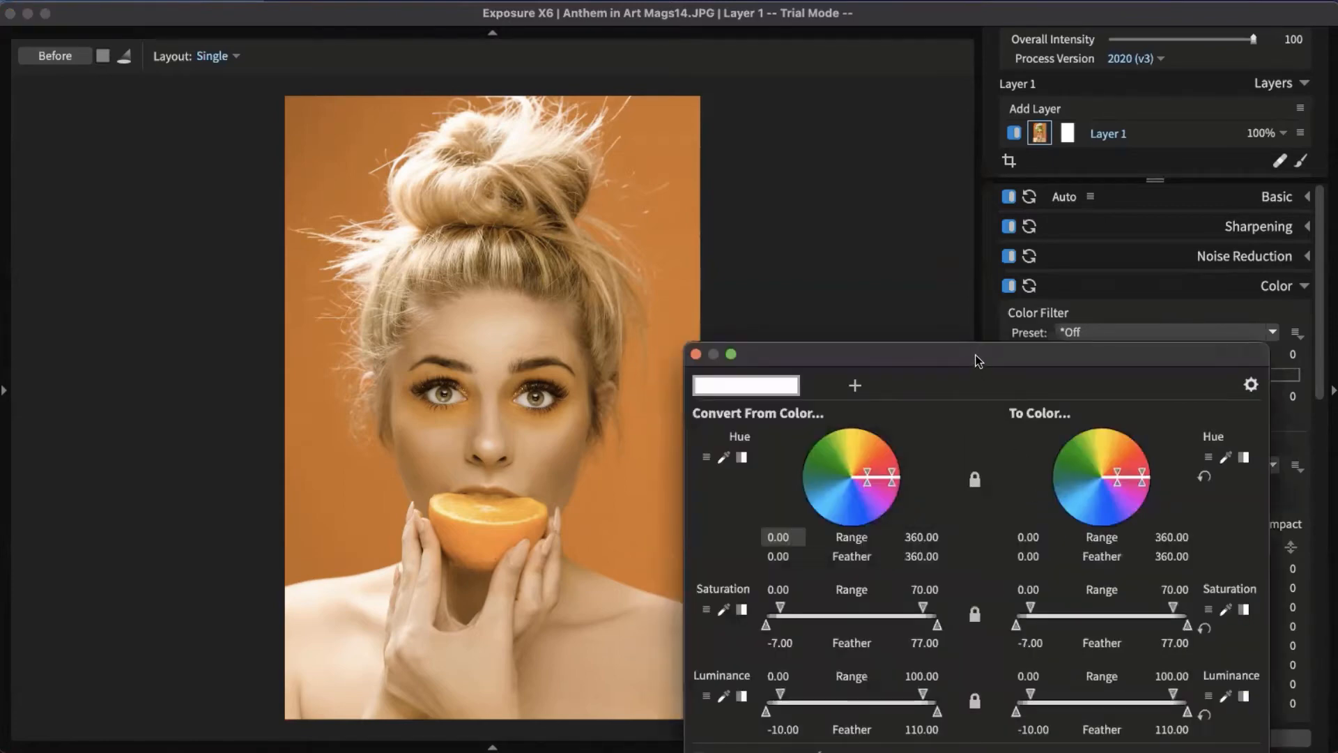
pyautogui.moveTo(978, 360); pyautogui.dragTo(982, 96)
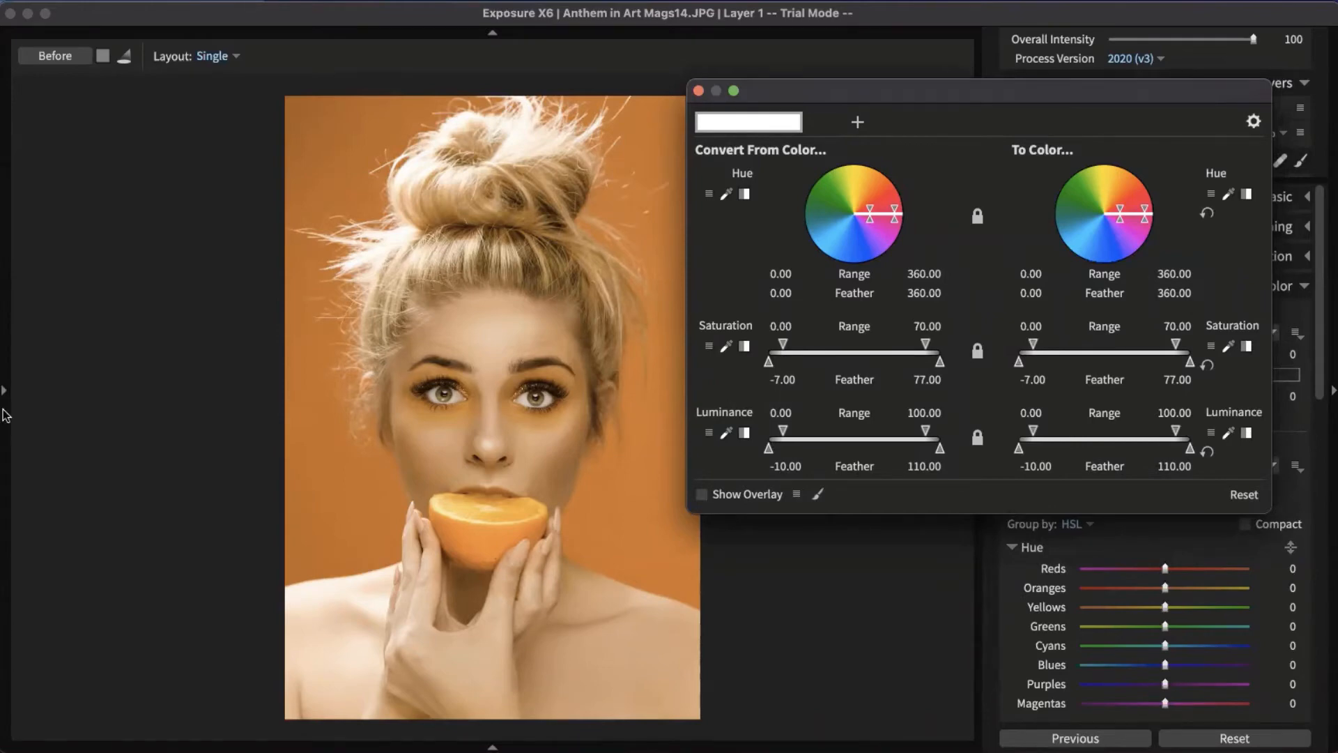
pyautogui.moveTo(959, 94); pyautogui.dragTo(968, 89)
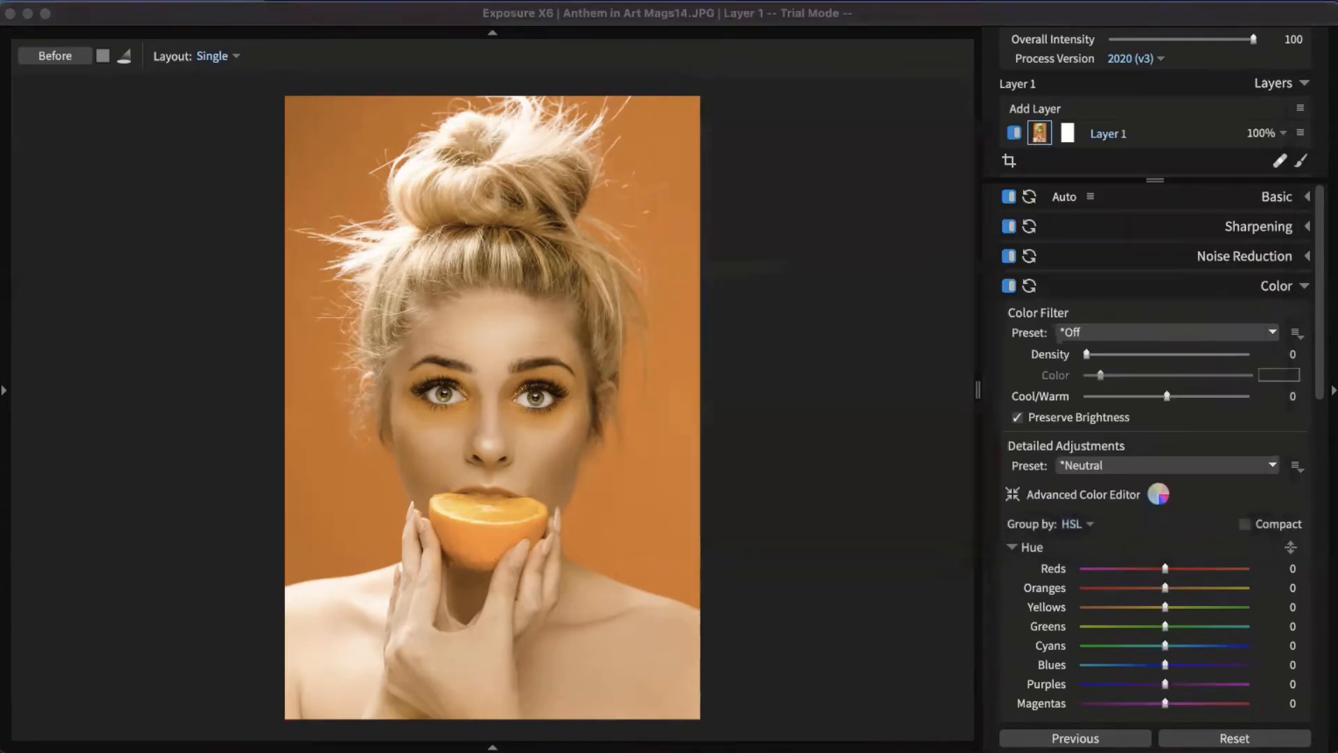
pyautogui.click(957, 21)
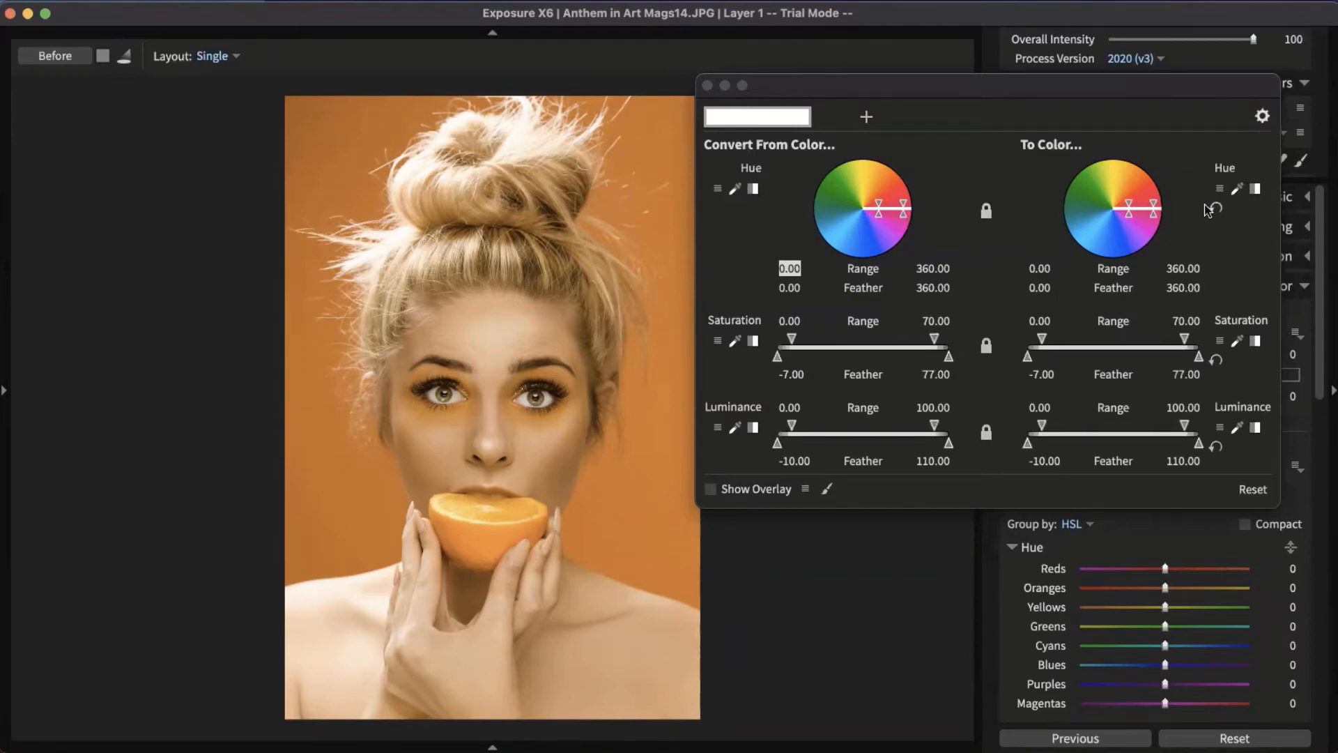
# Sample the orange background as the source hue range, try unlinking it from the target hue, and reset the color editor
pyautogui.click(736, 188)
pyautogui.click(679, 231)
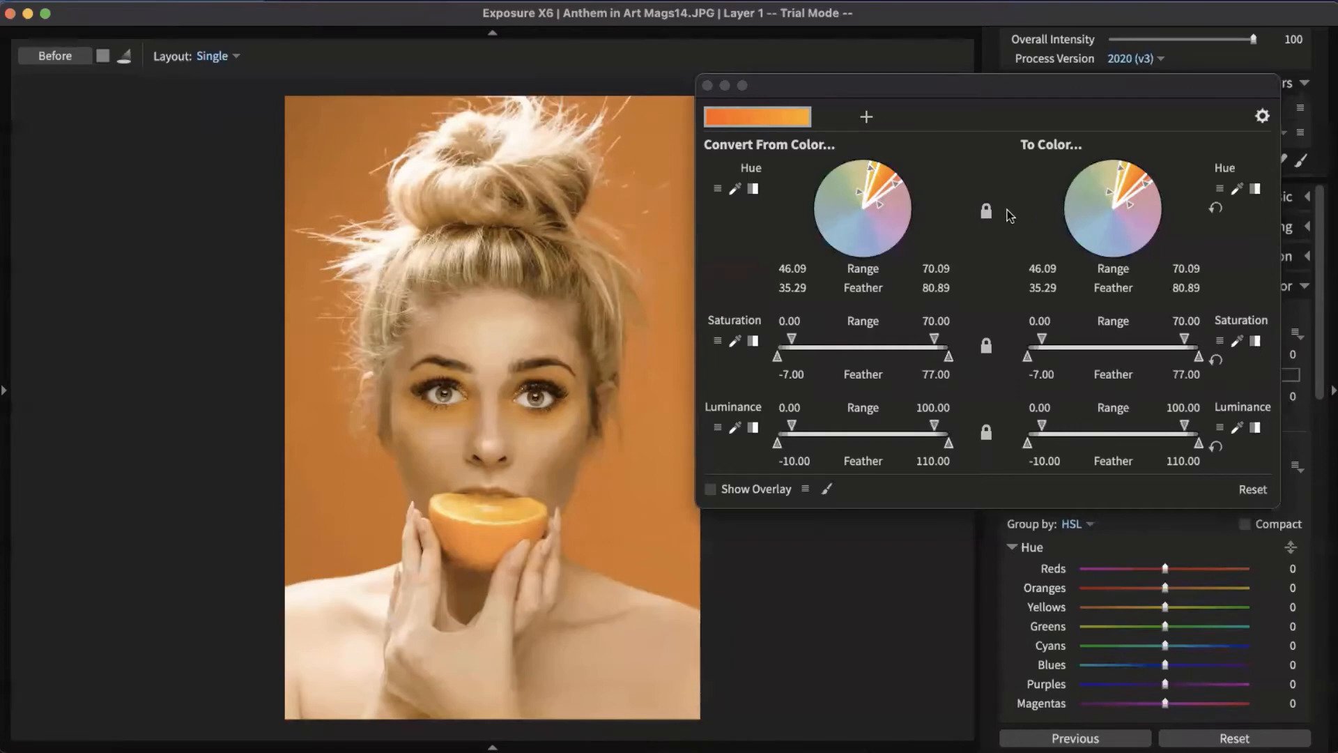
pyautogui.click(989, 214)
pyautogui.click(989, 213)
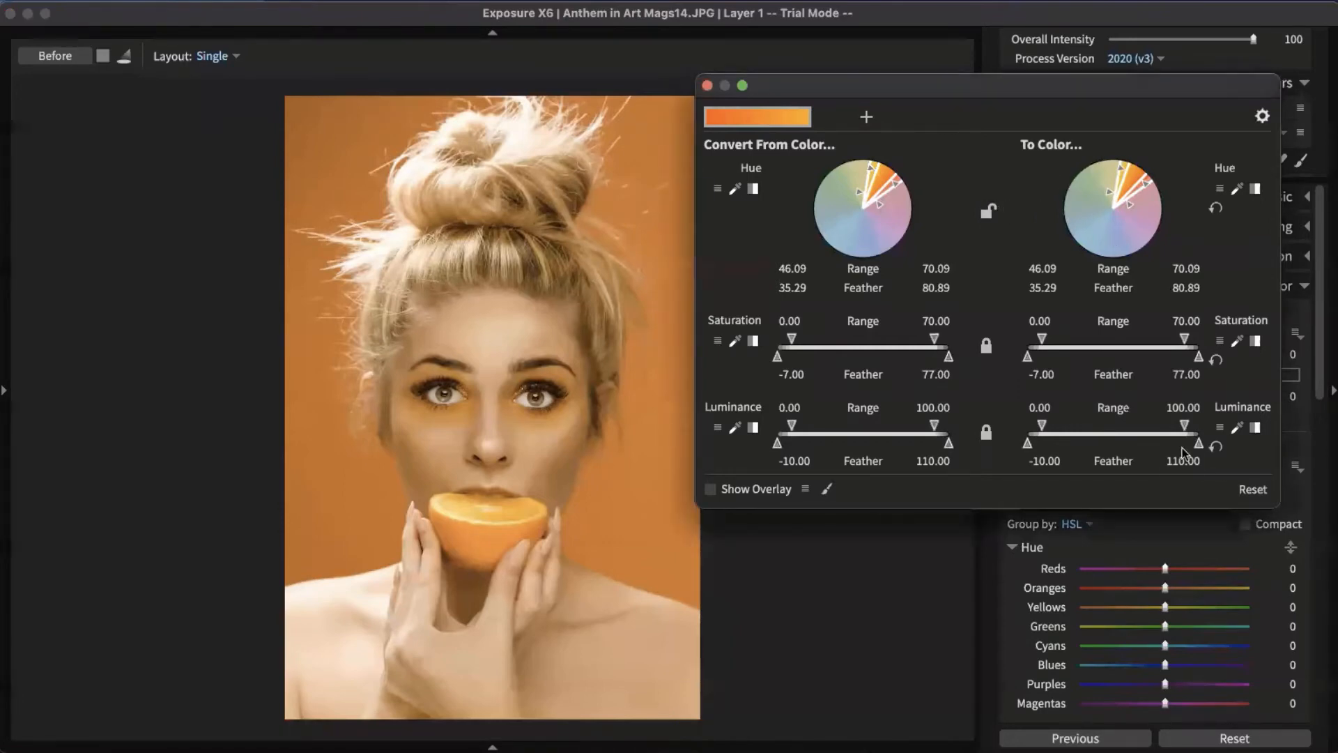
pyautogui.click(1253, 490)
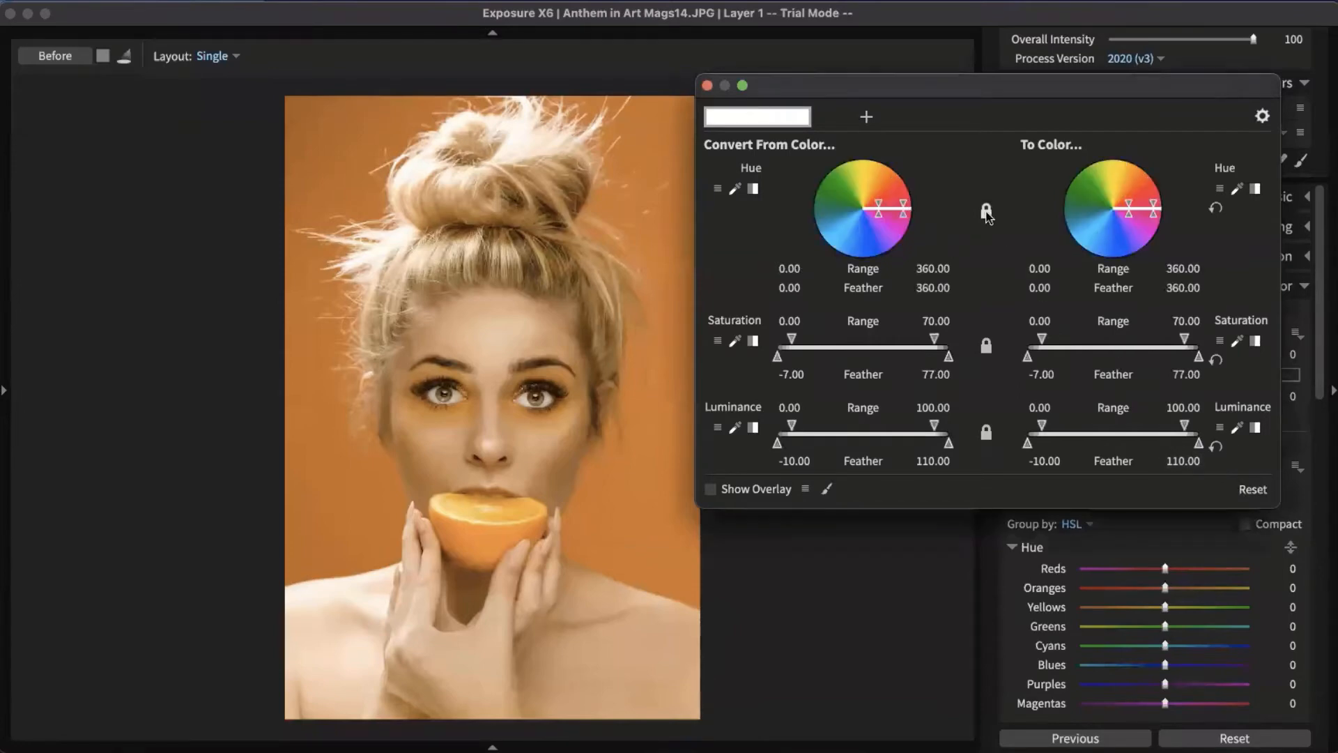
# Unlink the source and target hues before sampling the orange background as the source, and reset the resulting color conversion
pyautogui.click(987, 212)
pyautogui.click(735, 189)
pyautogui.click(662, 273)
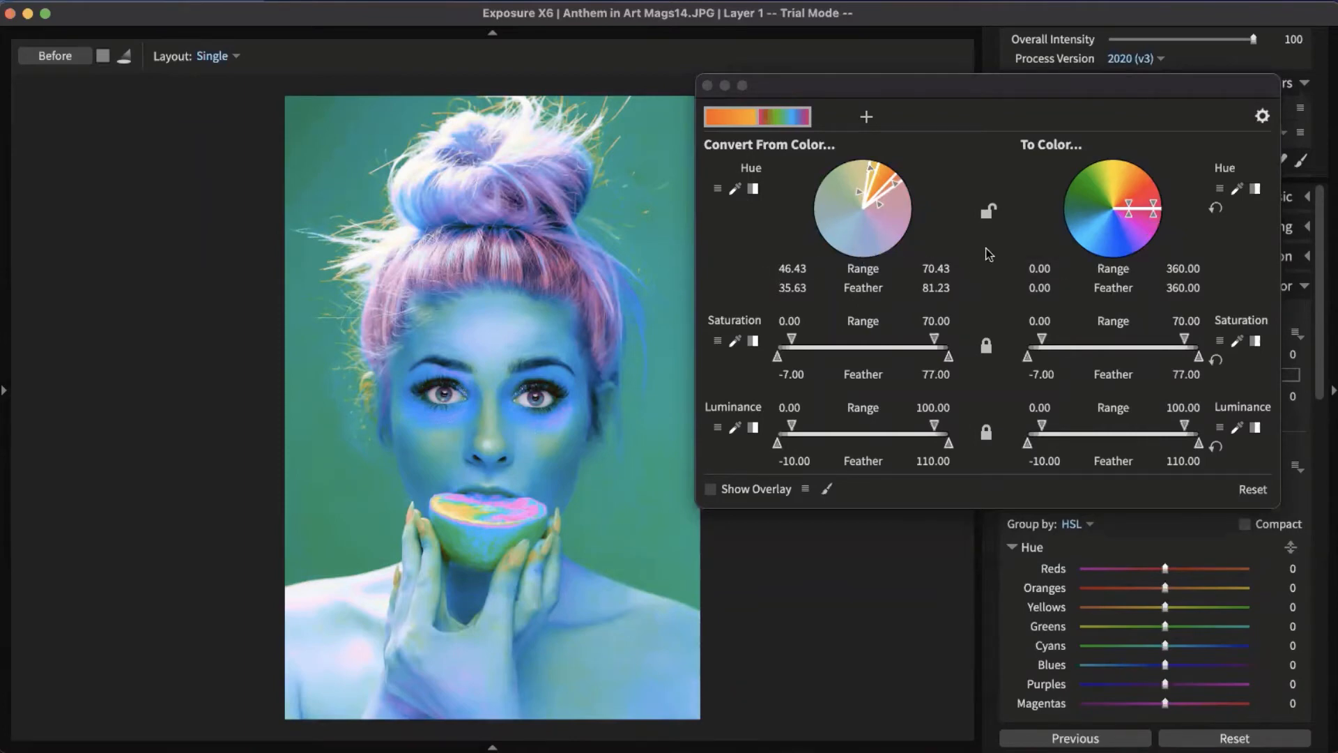
pyautogui.click(1253, 489)
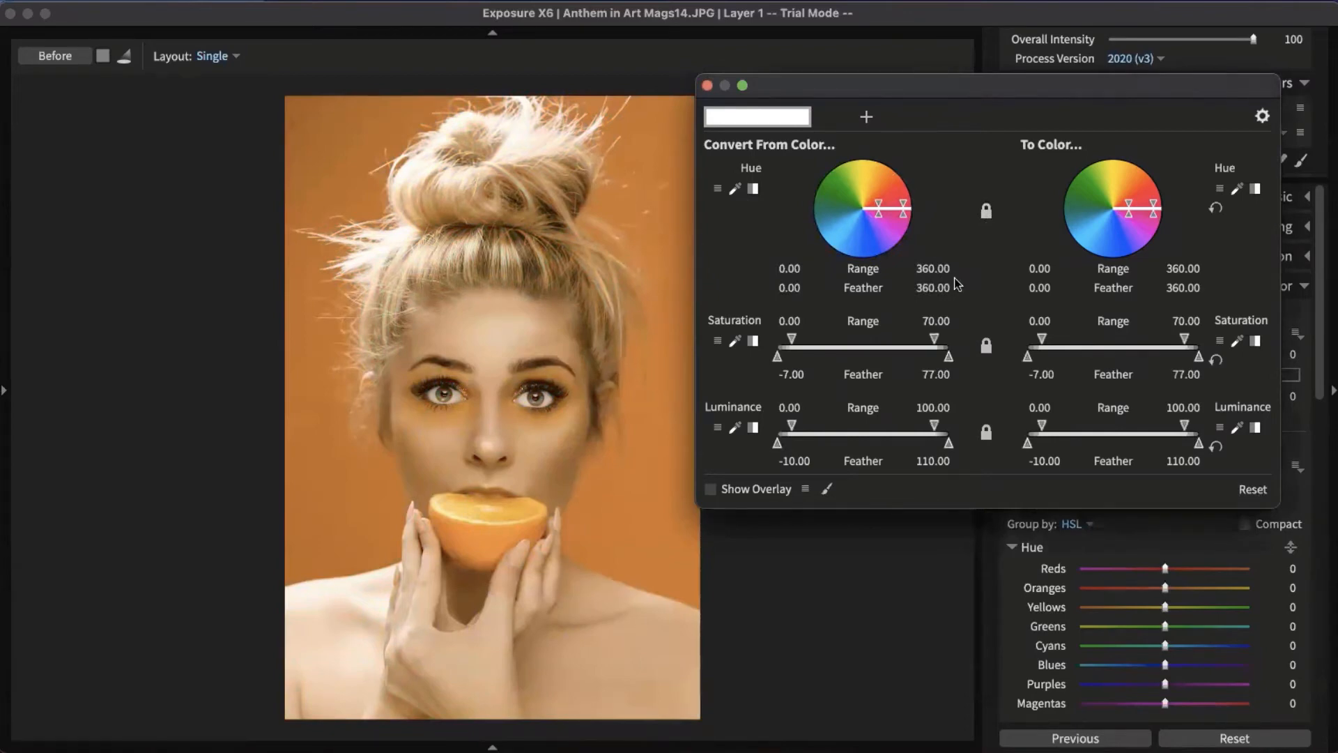
# Apply the orange hue range preset, 30 to 60, to the source color
pyautogui.click(719, 191)
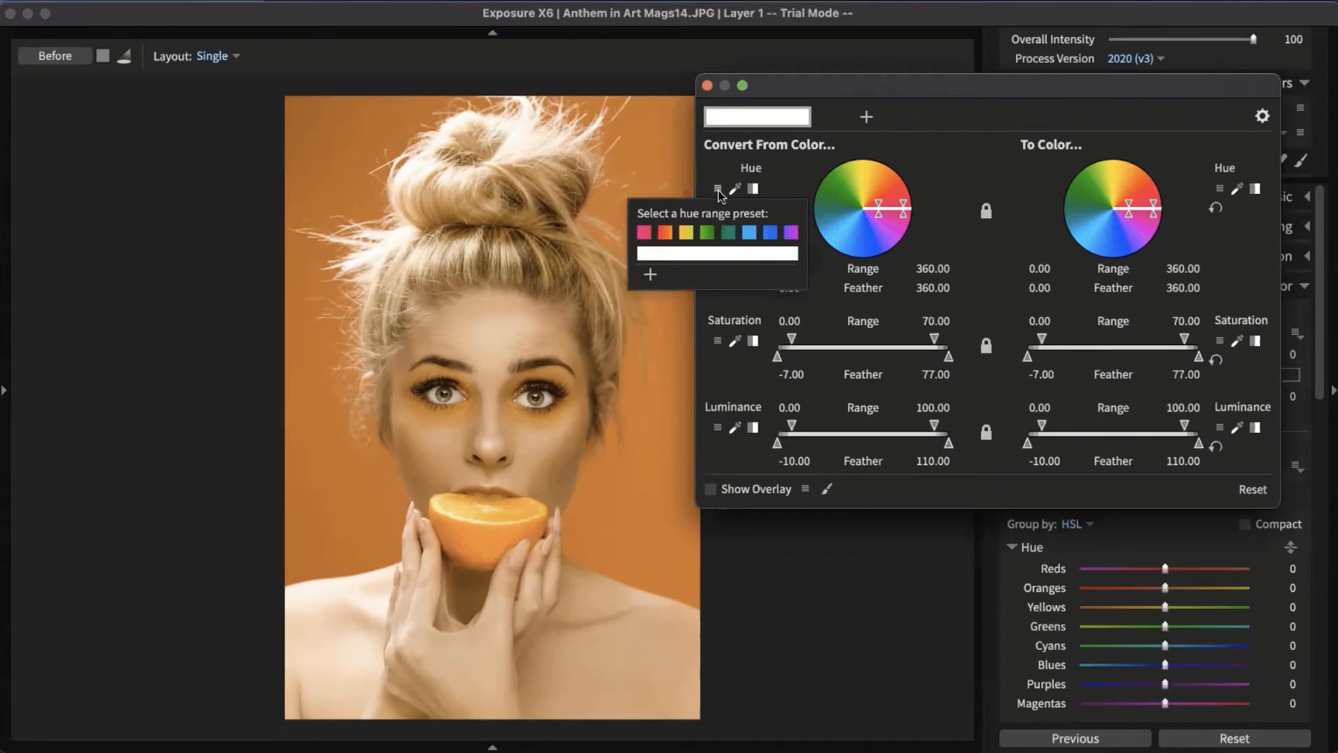
pyautogui.click(719, 194)
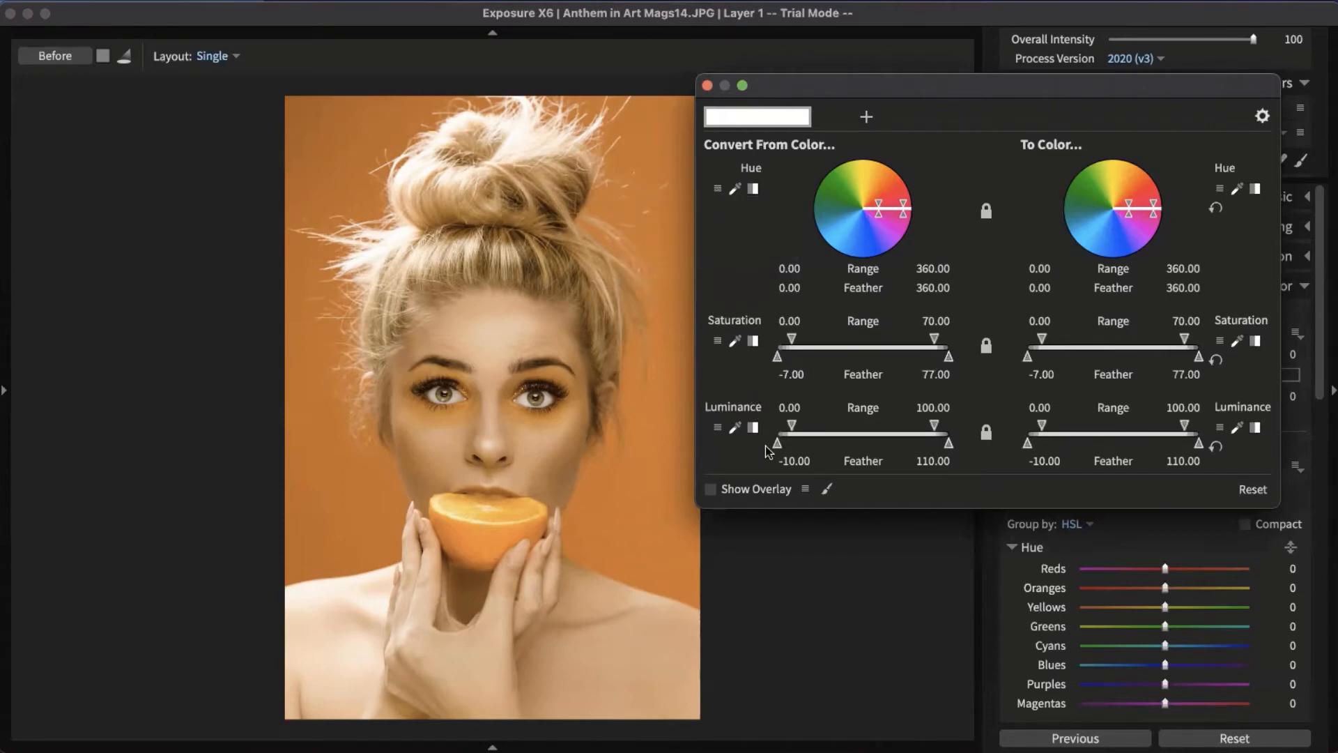
pyautogui.click(718, 189)
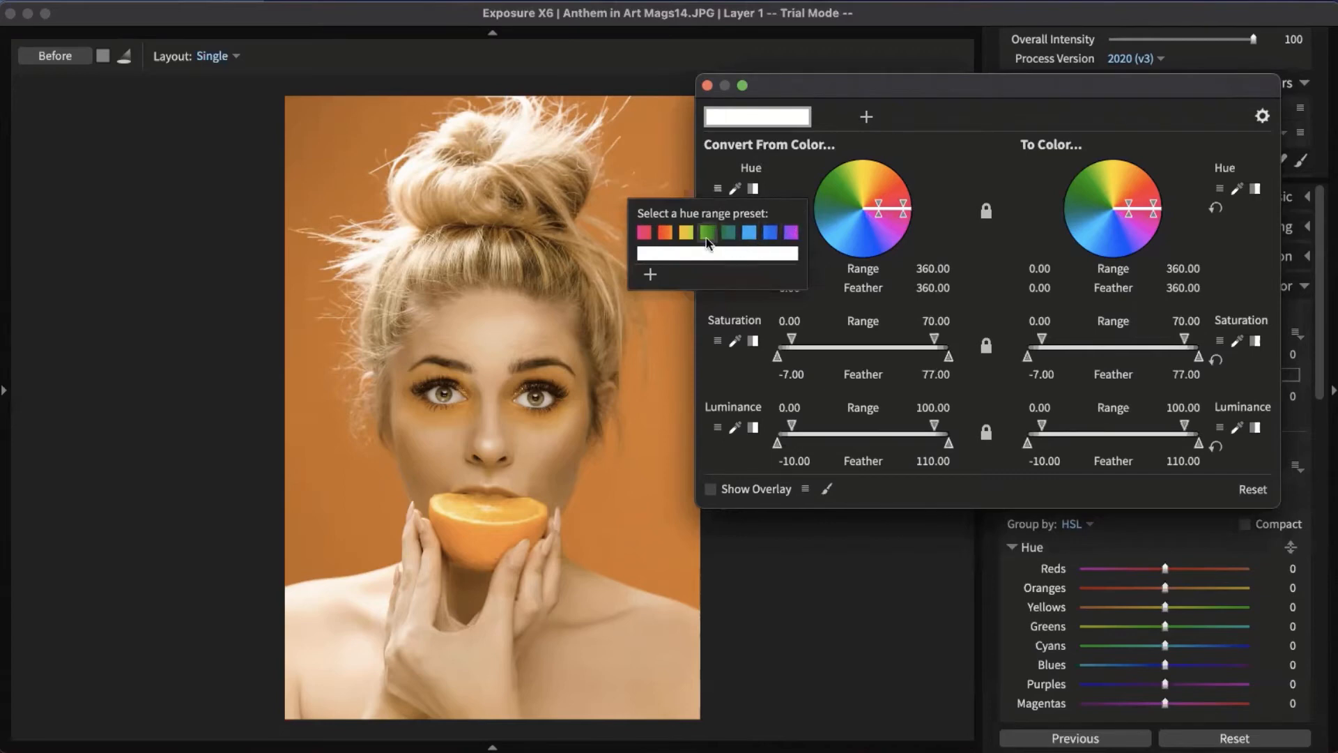
pyautogui.click(666, 232)
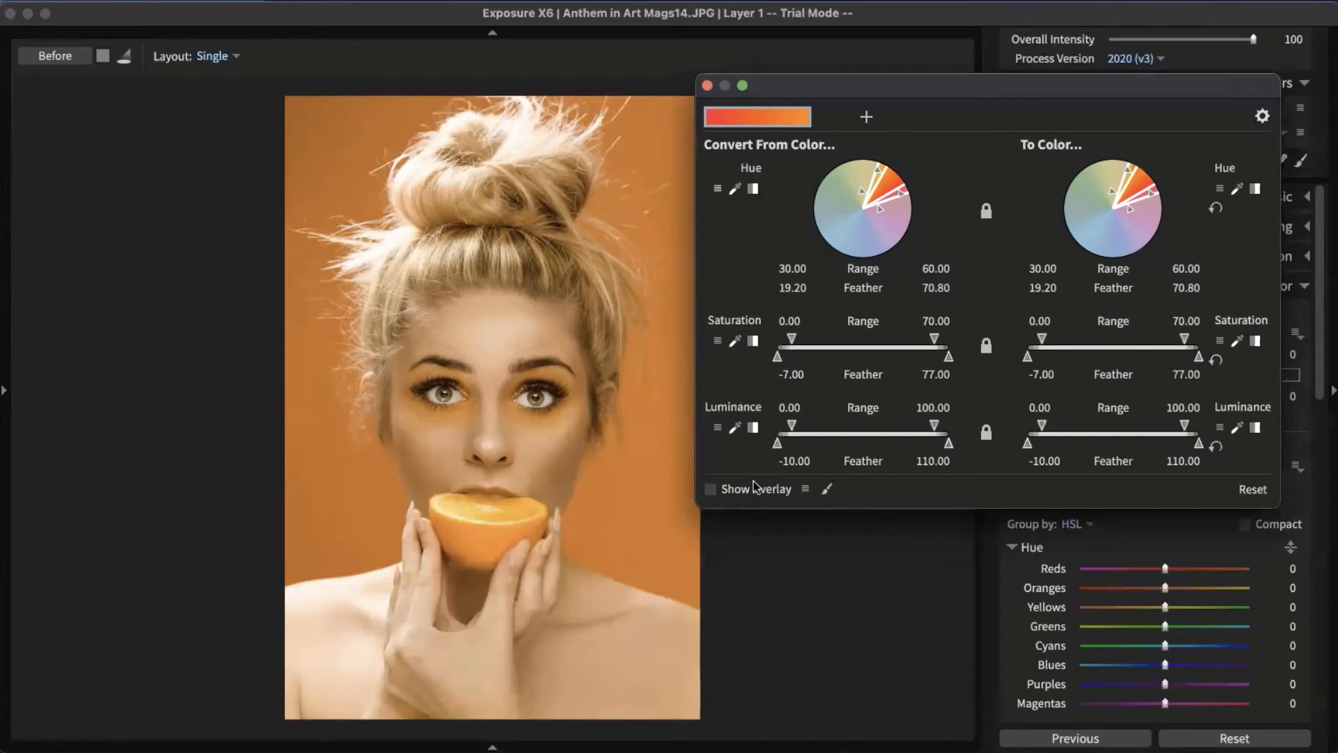
# Show the overlay of the selected color range on the portrait and compare it with the original photo
pyautogui.click(711, 490)
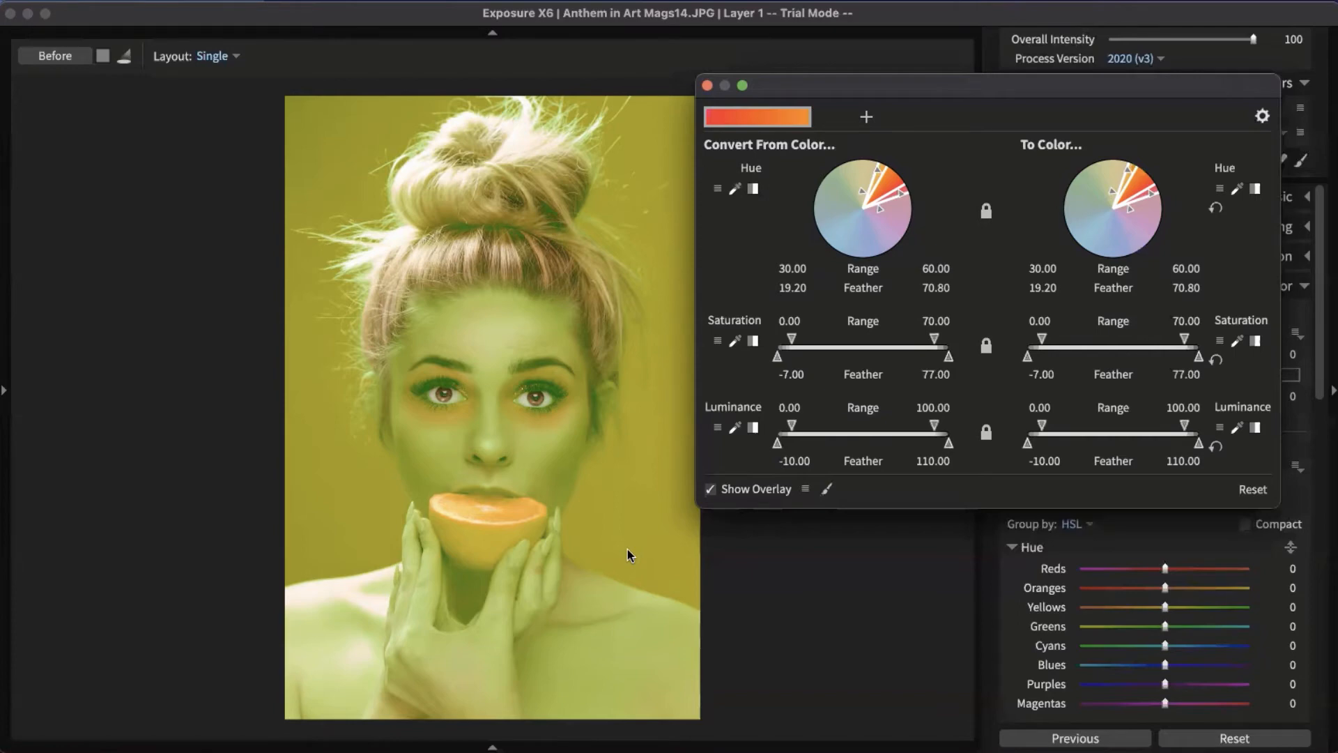
pyautogui.press('\\')
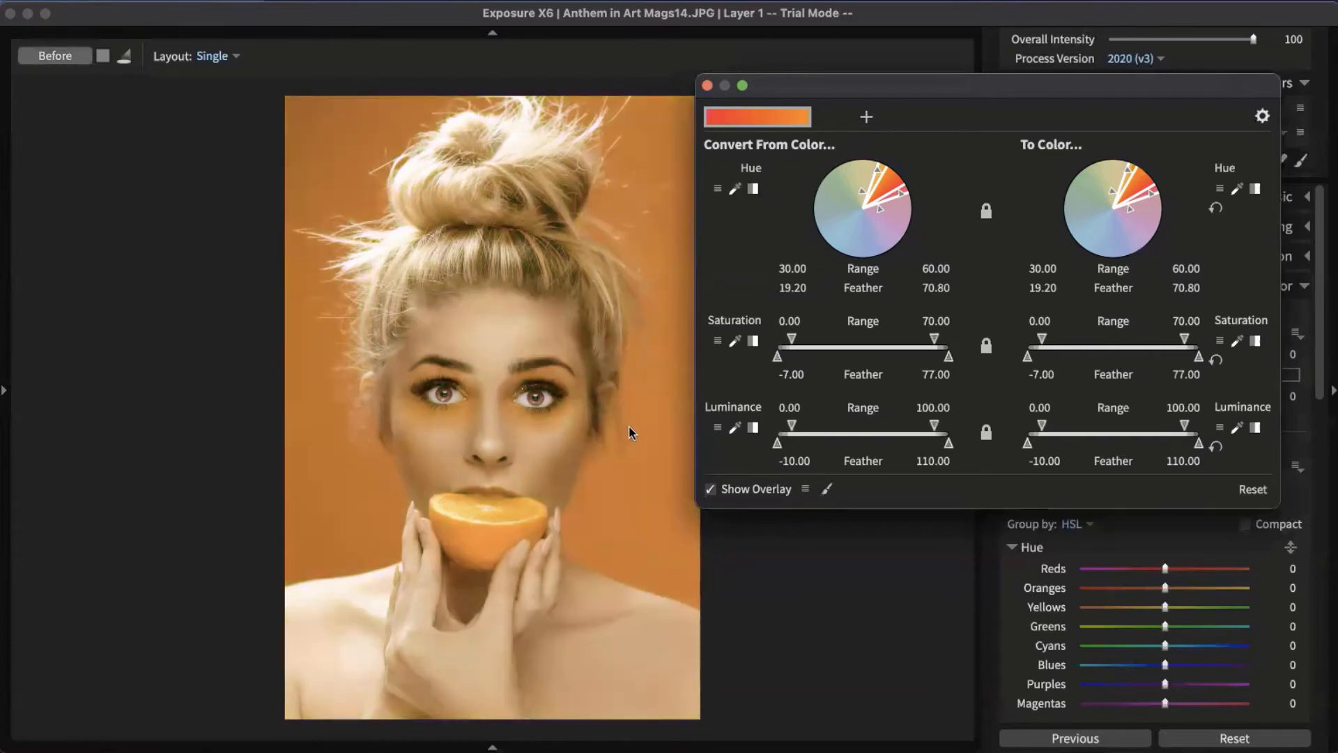
pyautogui.press('\\')
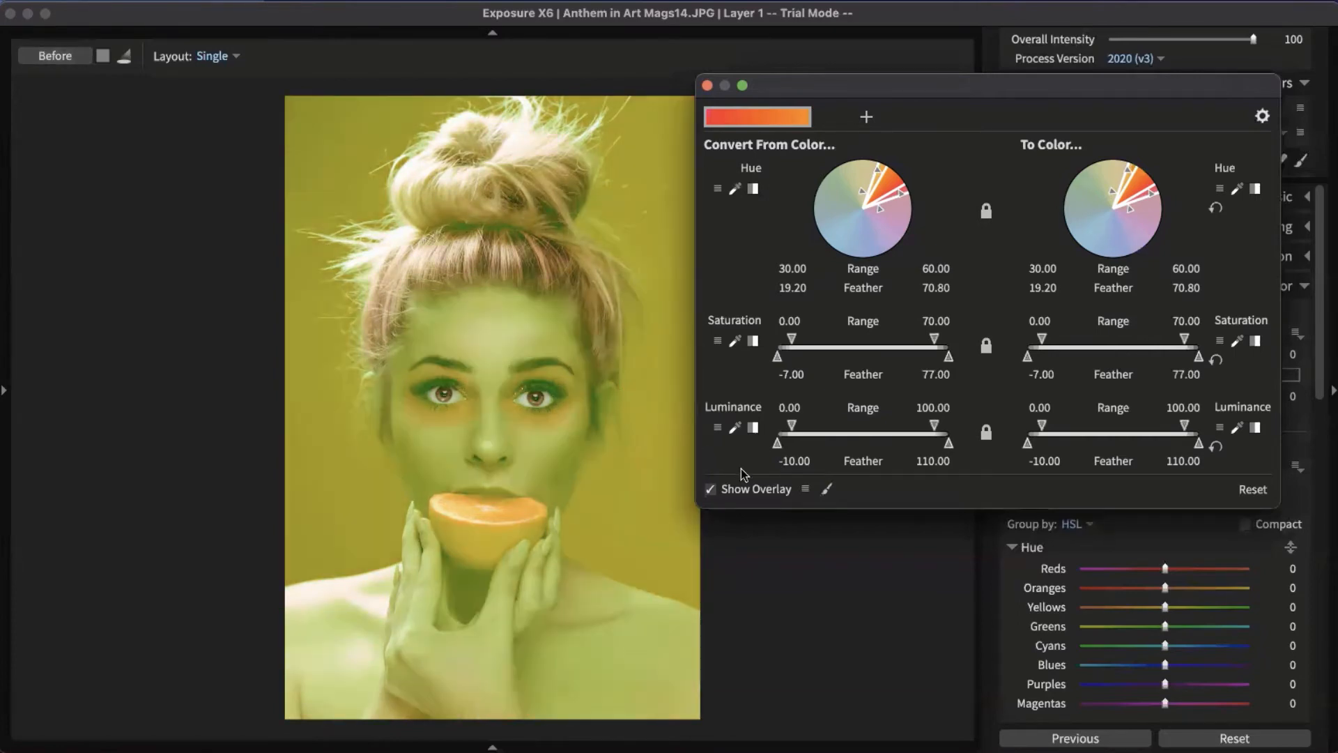
# Set the selection overlay's color to hue 135 with an opacity of 42
pyautogui.click(805, 489)
pyautogui.moveTo(787, 417); pyautogui.dragTo(747, 423)
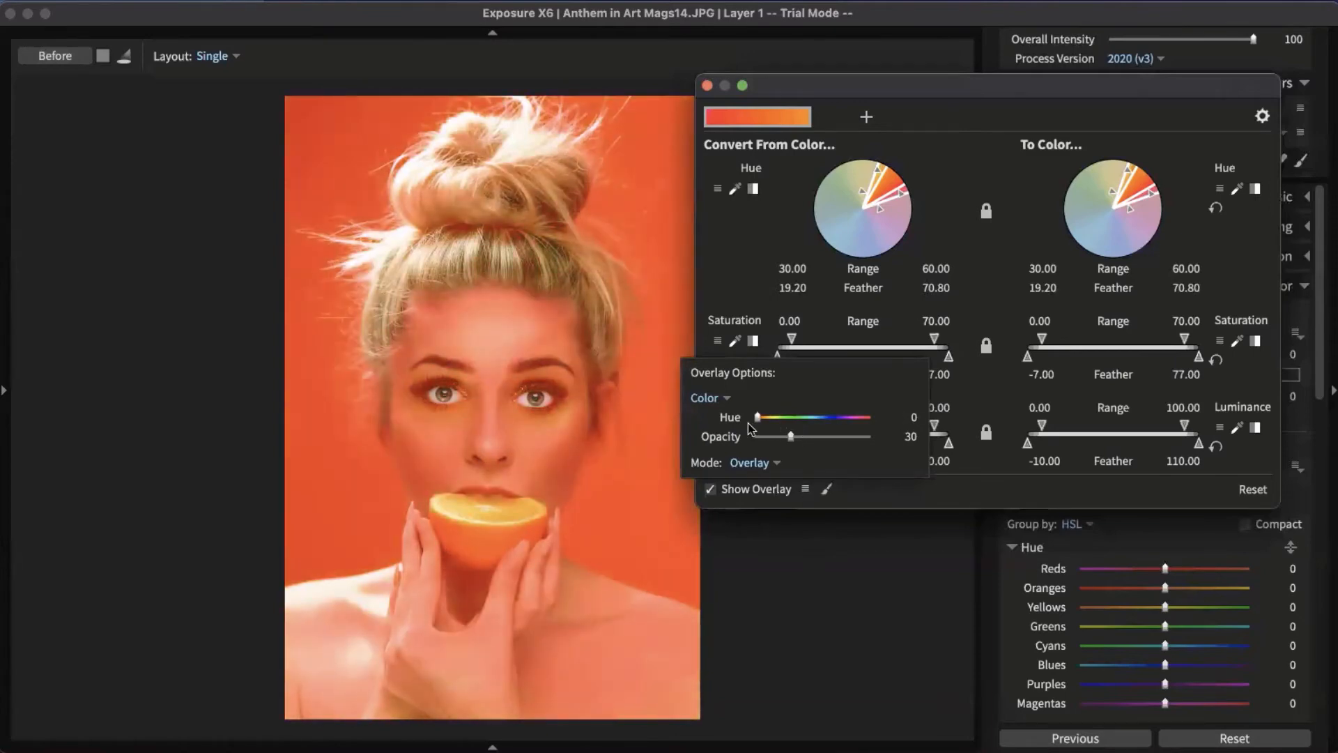
pyautogui.click(806, 490)
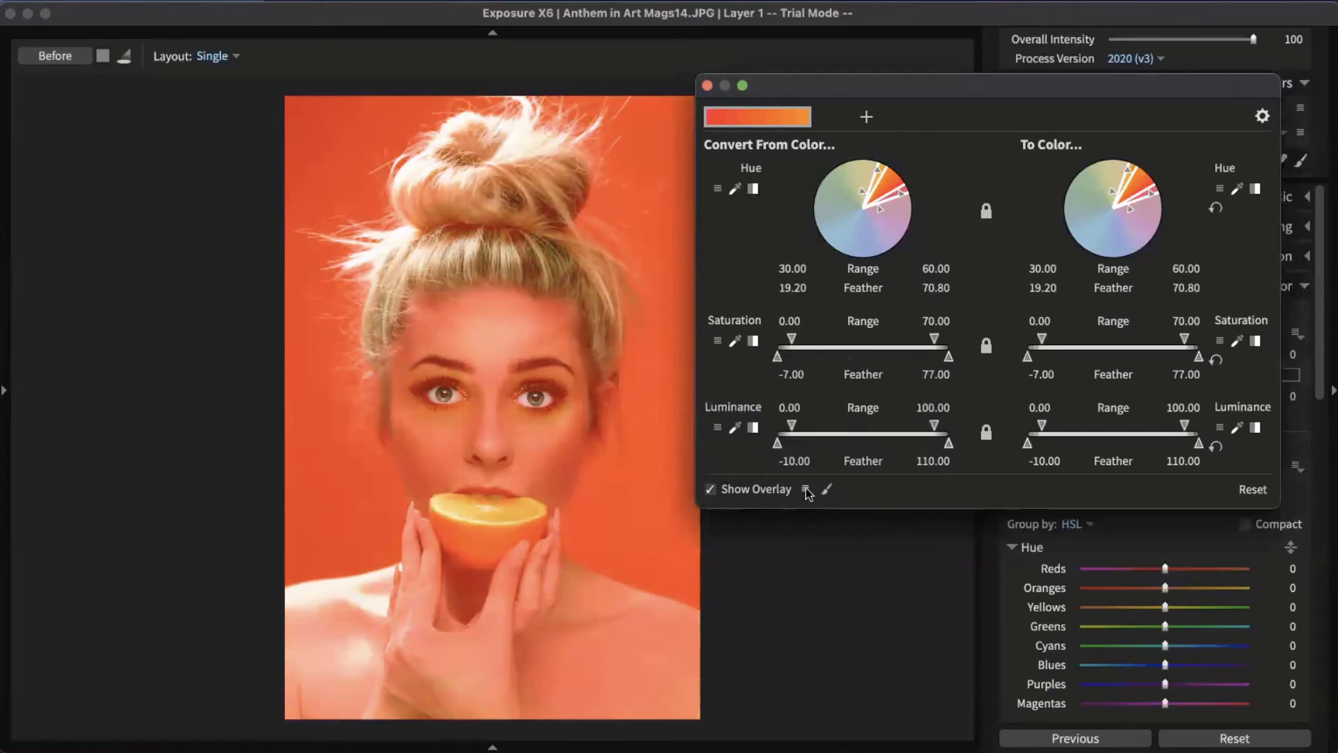
pyautogui.click(805, 490)
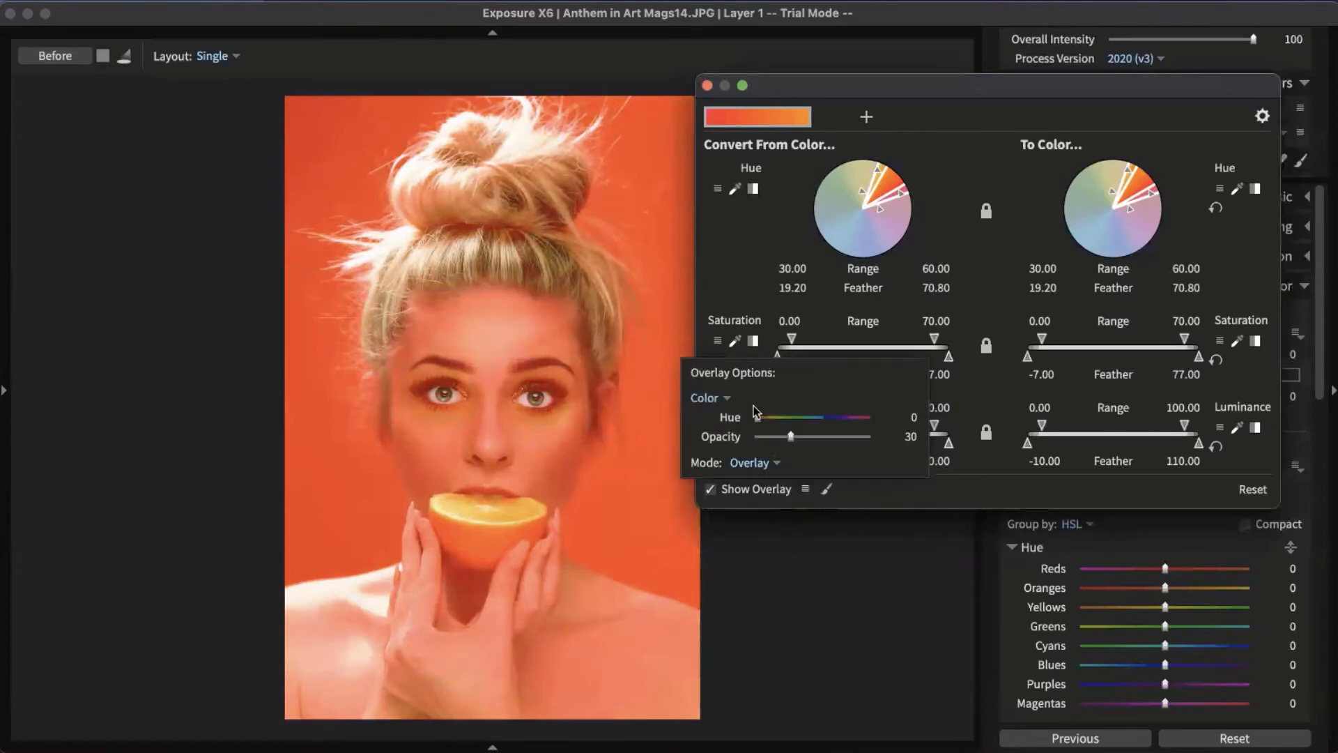
pyautogui.moveTo(758, 416); pyautogui.dragTo(806, 459)
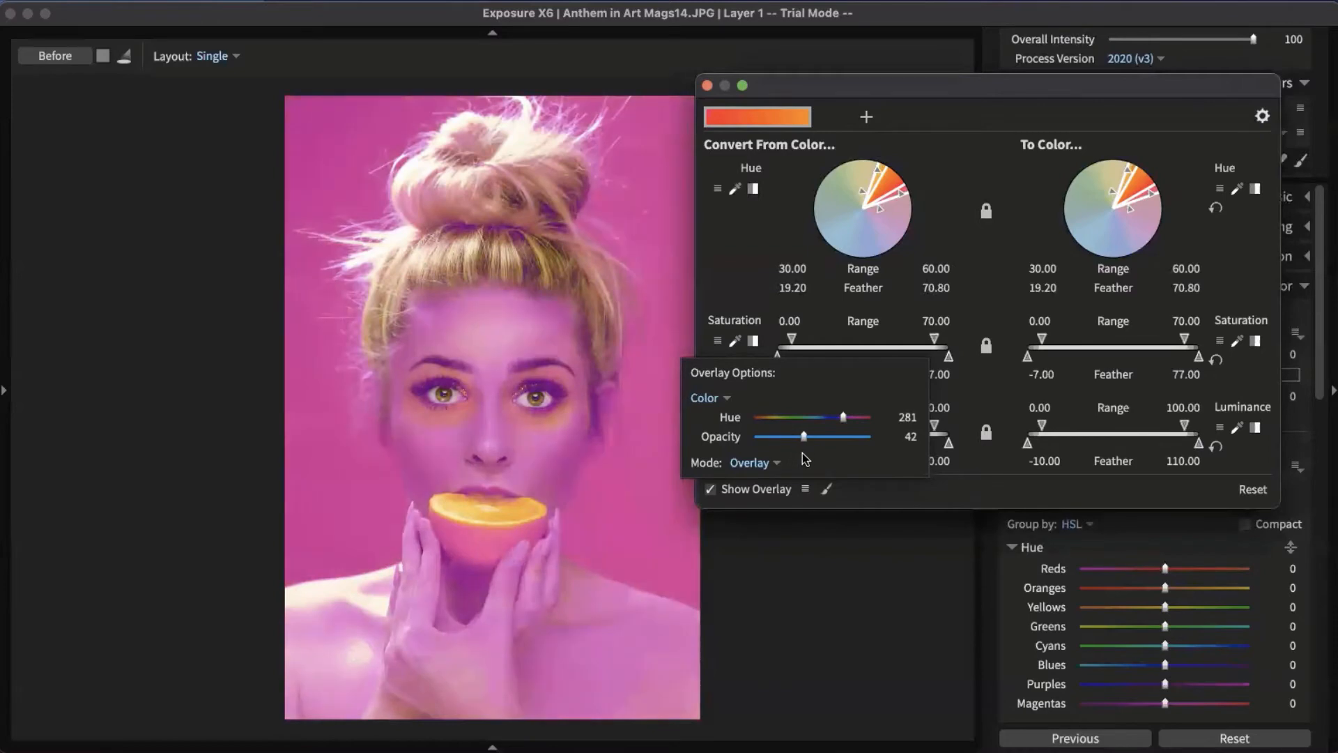
pyautogui.moveTo(840, 418); pyautogui.dragTo(799, 417)
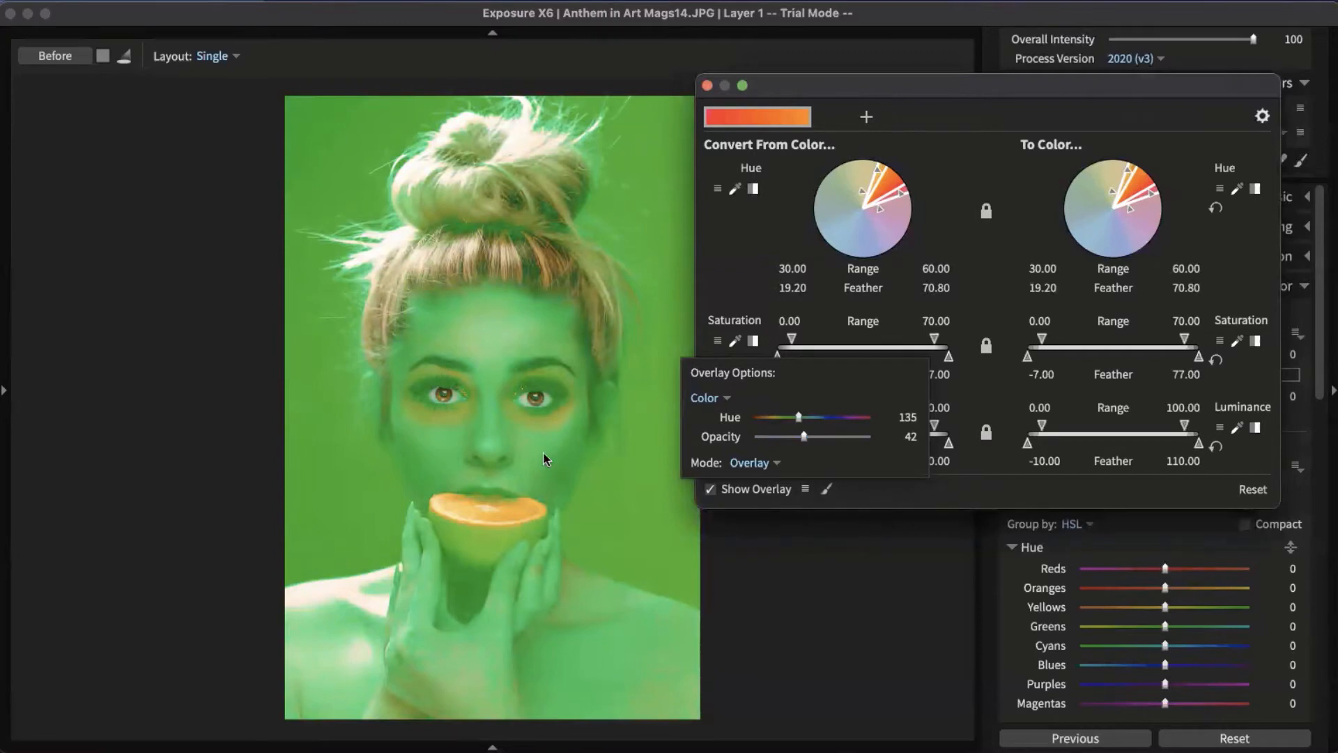
pyautogui.click(887, 493)
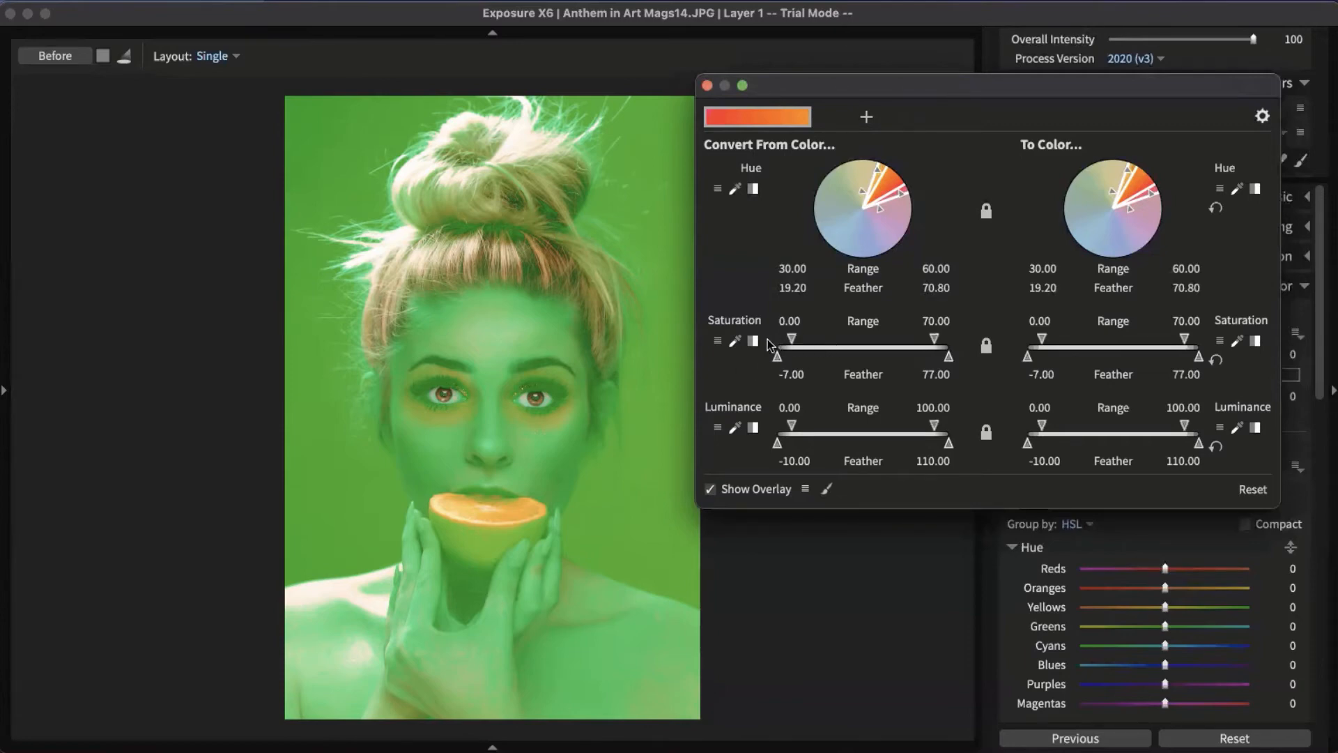
# Limit the source saturation to the 56 to 70 range preset and compare the overlaid areas with the original photo
pyautogui.click(718, 341)
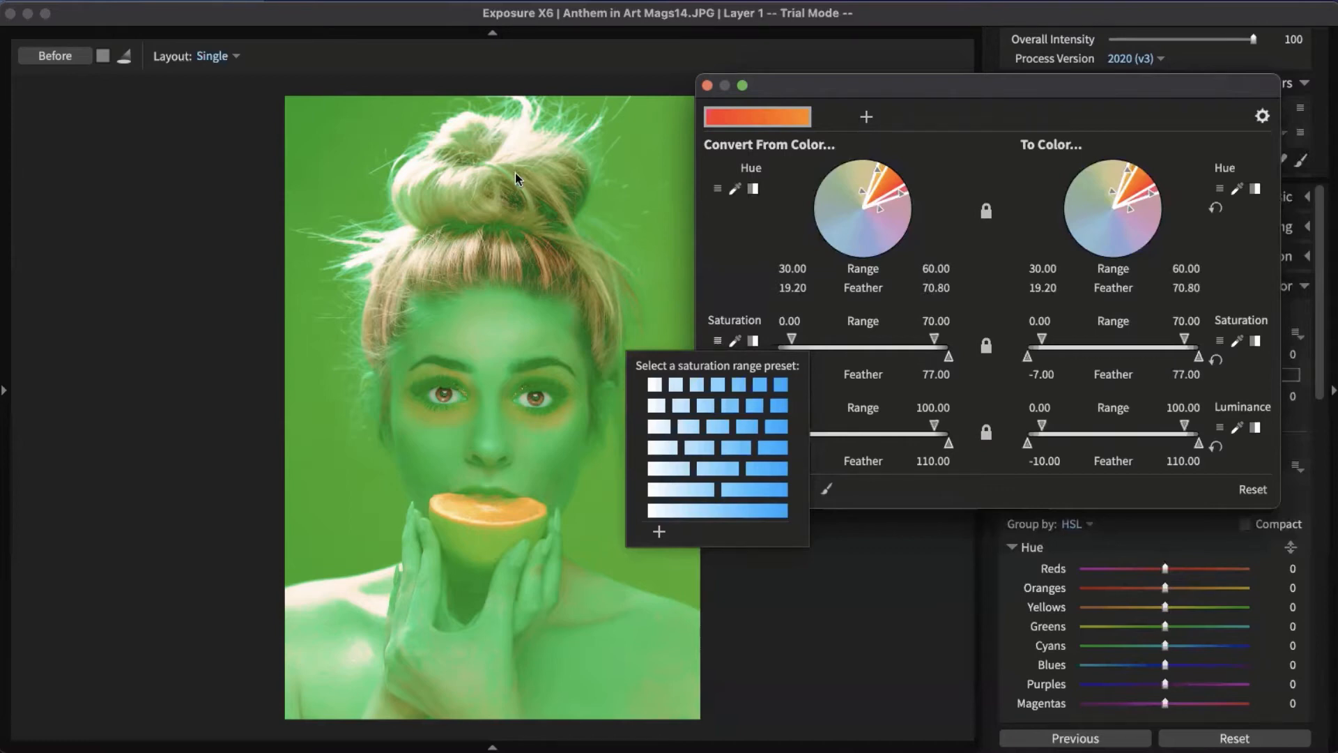
pyautogui.click(784, 426)
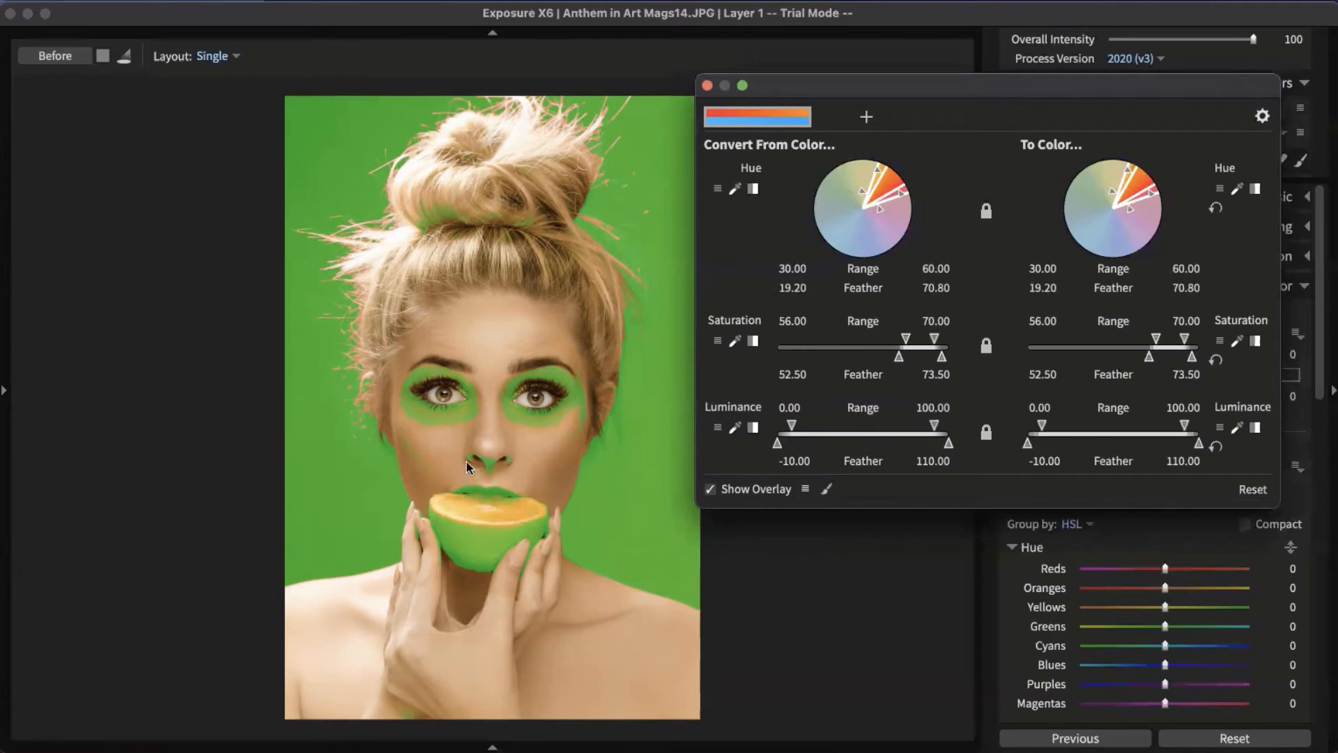
pyautogui.click(538, 393)
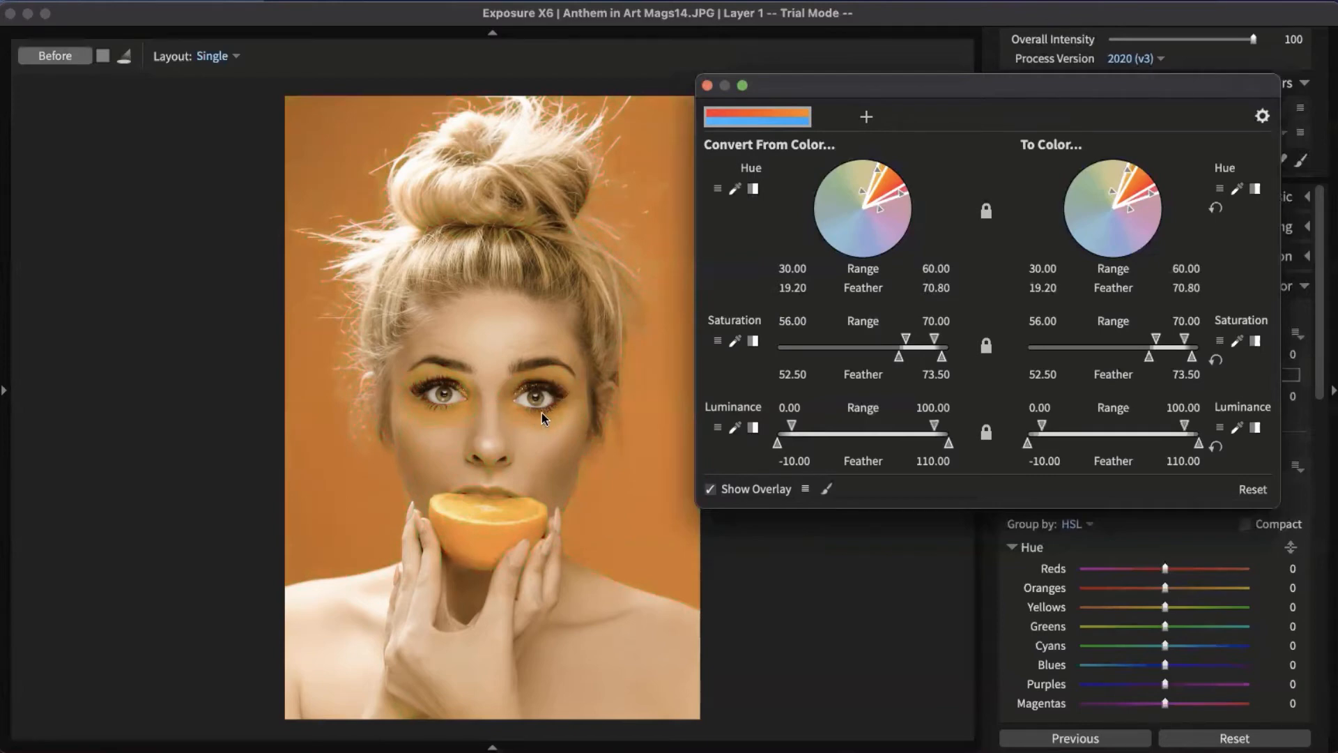
pyautogui.click(499, 384)
pyautogui.click(538, 411)
pyautogui.click(509, 411)
pyautogui.click(510, 411)
pyautogui.click(529, 393)
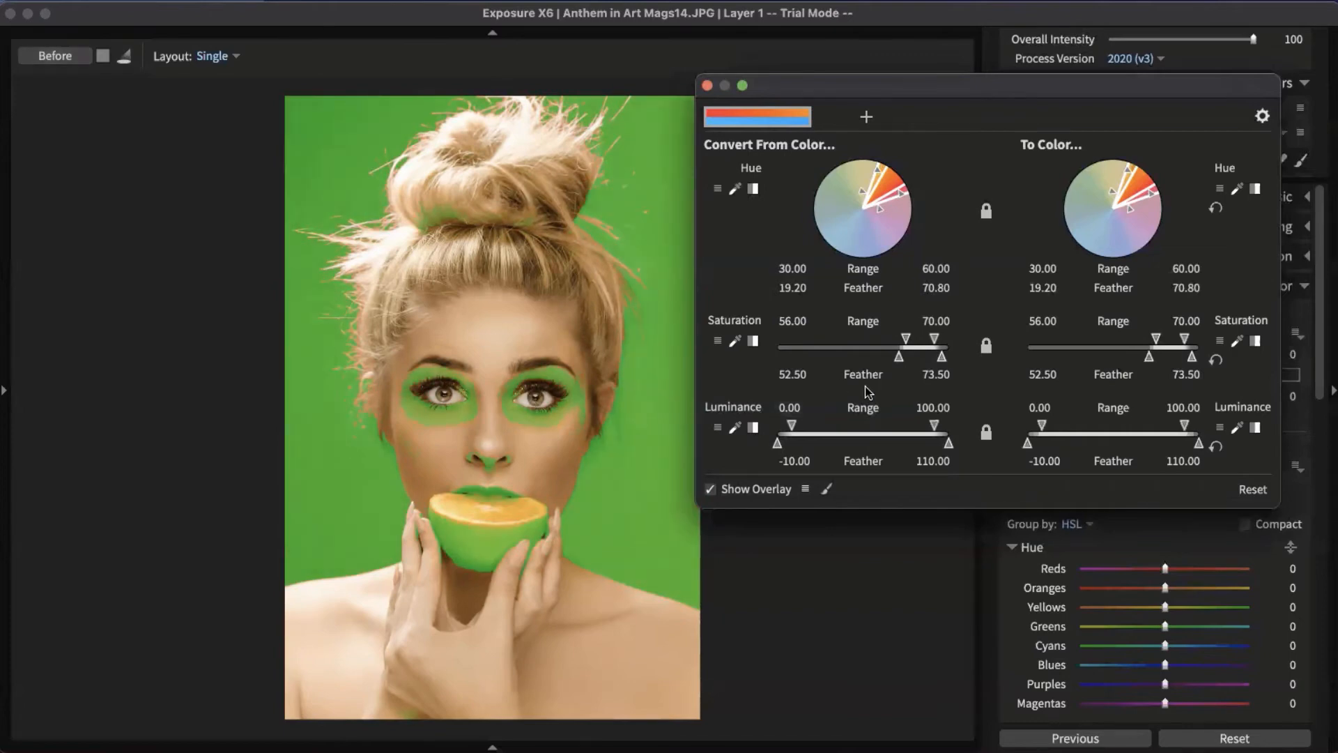
# Compare the overlay with the original photo, and limit the source luminance to the 0 to 50 range preset, extending its upper limit to 53.67
pyautogui.click(717, 429)
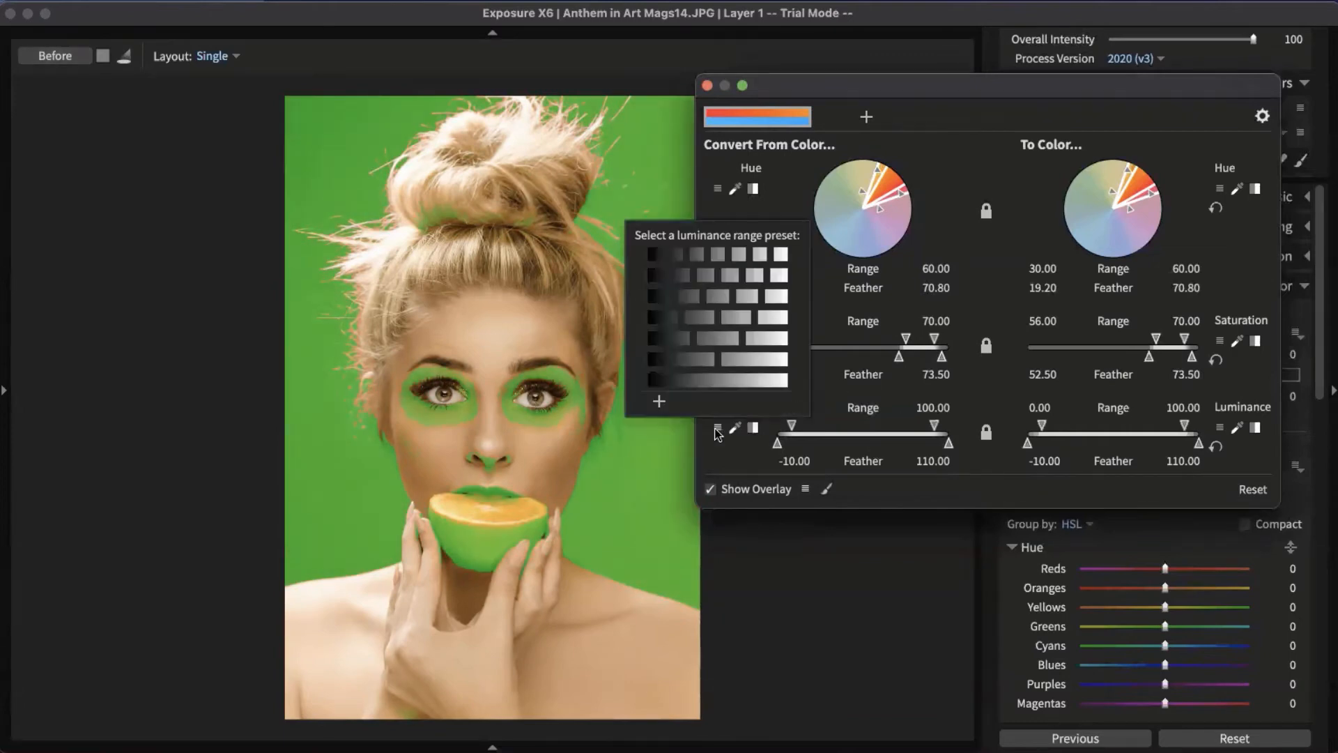
pyautogui.press('\\')
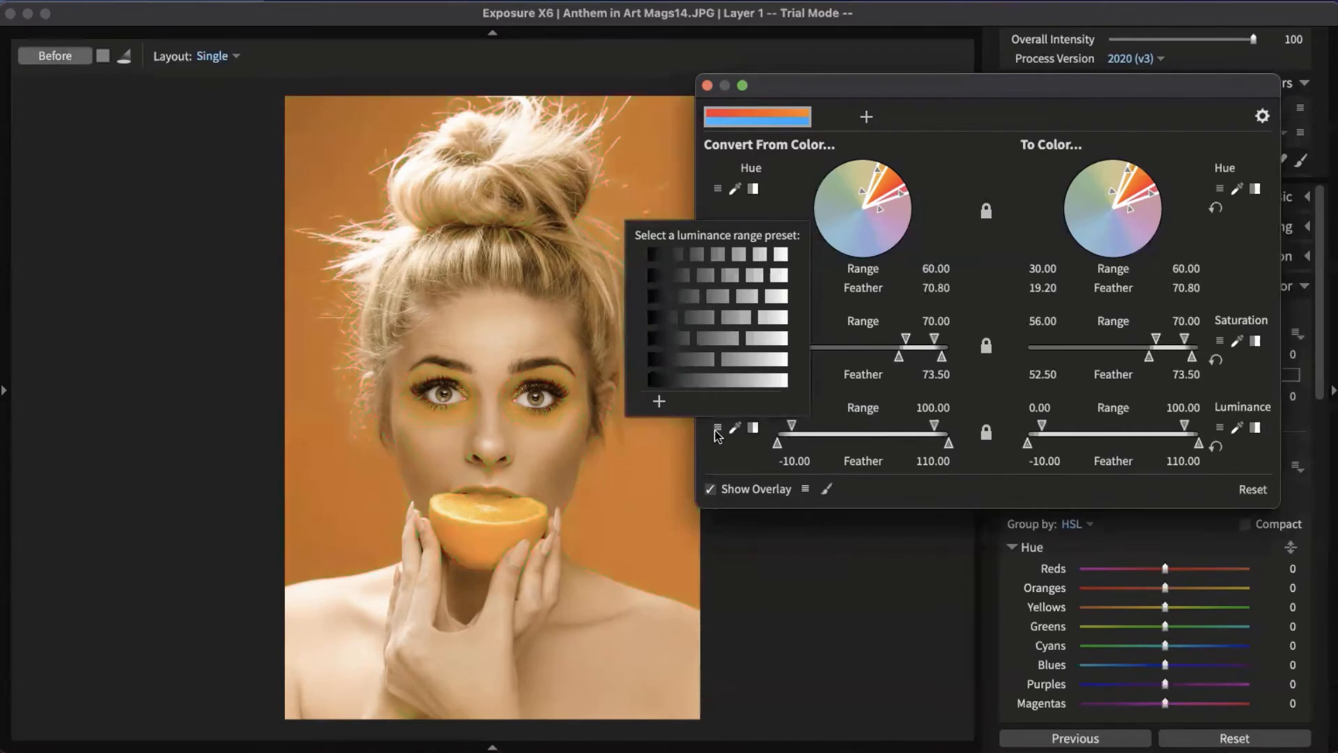
pyautogui.press('\\')
pyautogui.press('\\')
pyautogui.press('\\')
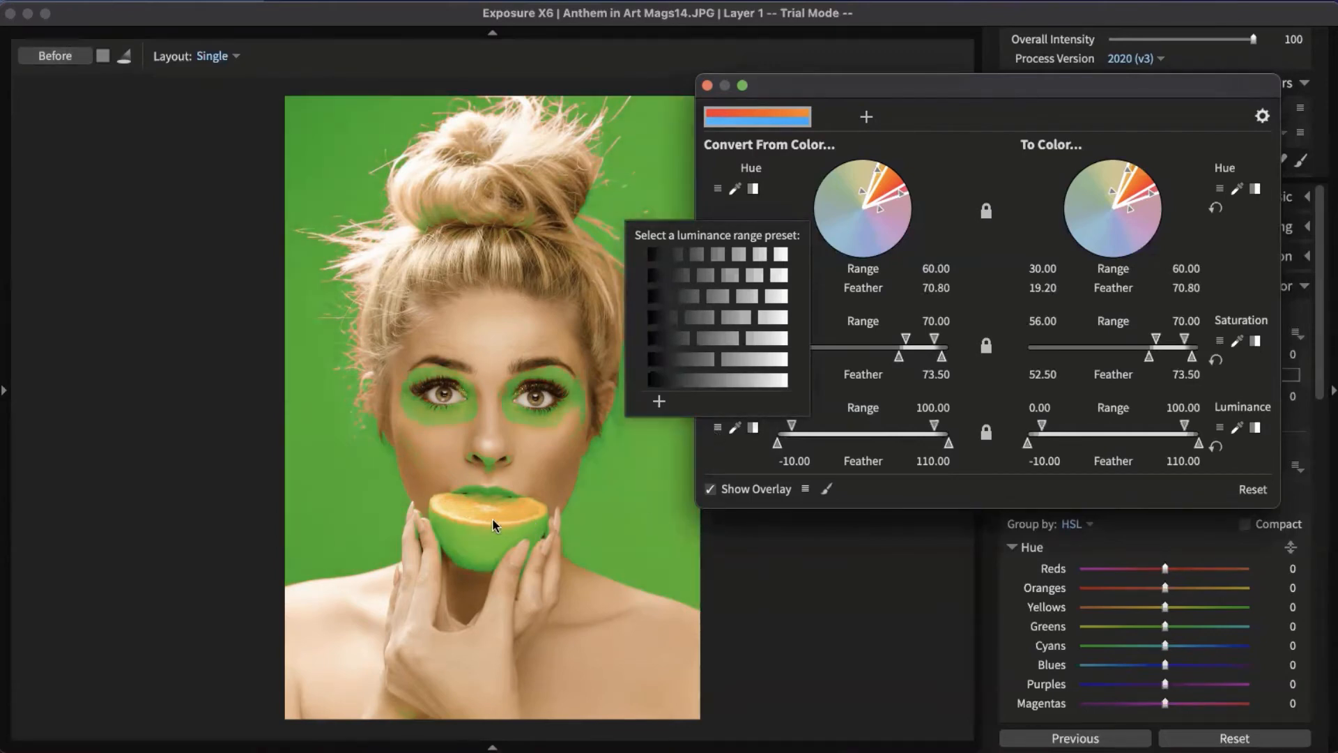
pyautogui.press('\\')
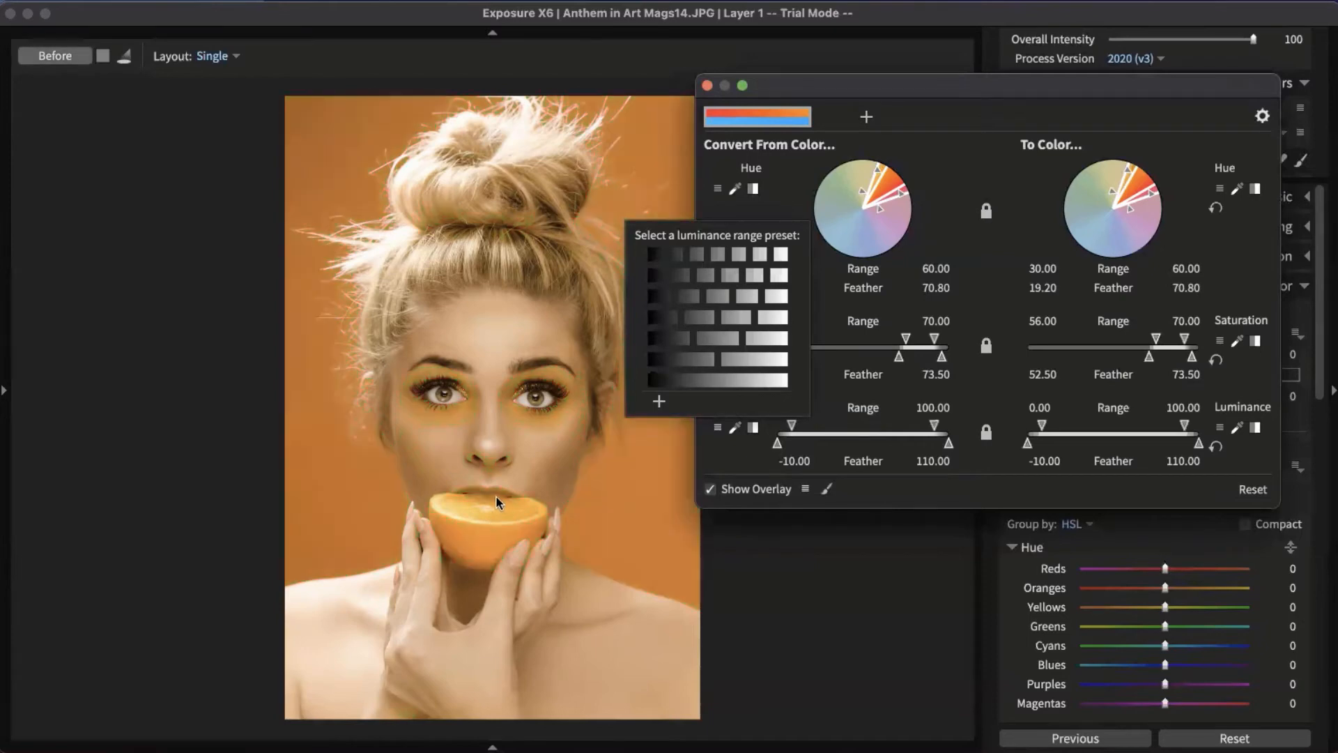
pyautogui.press('\\')
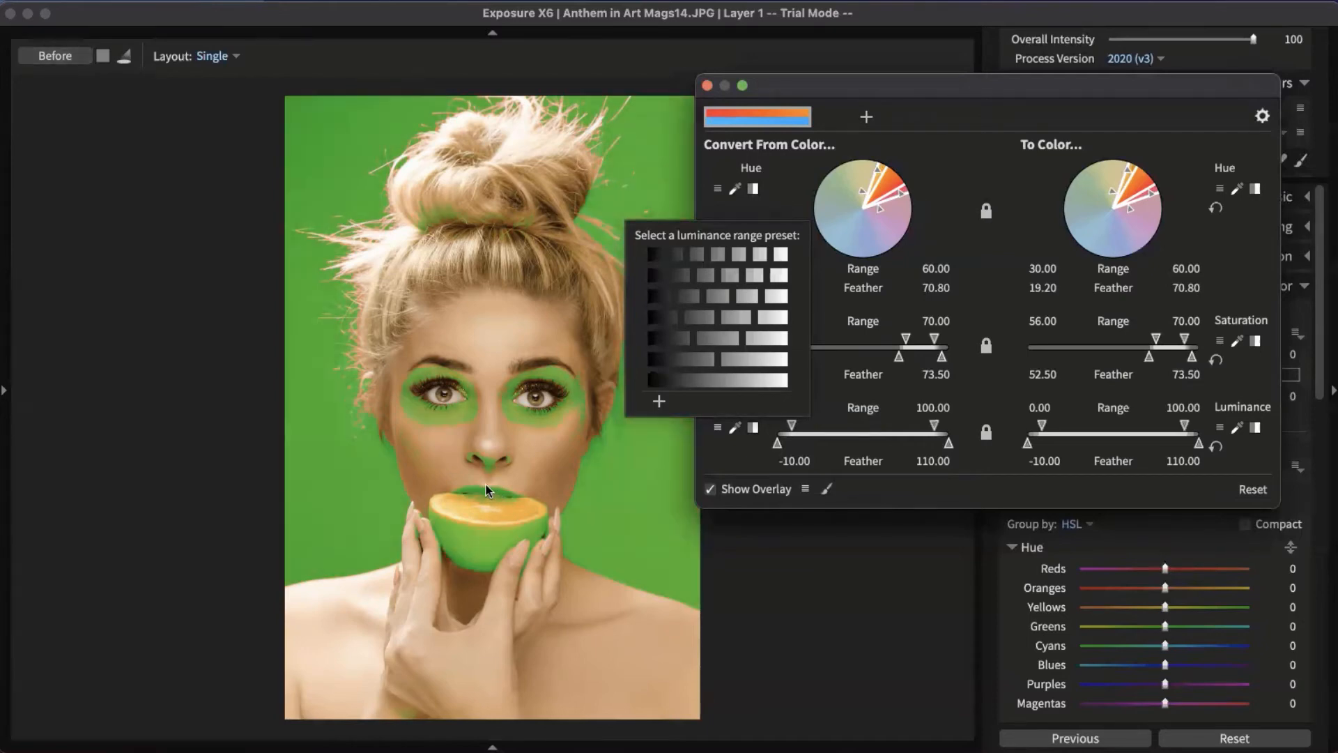
pyautogui.press('\\')
pyautogui.press('\\')
pyautogui.click(697, 357)
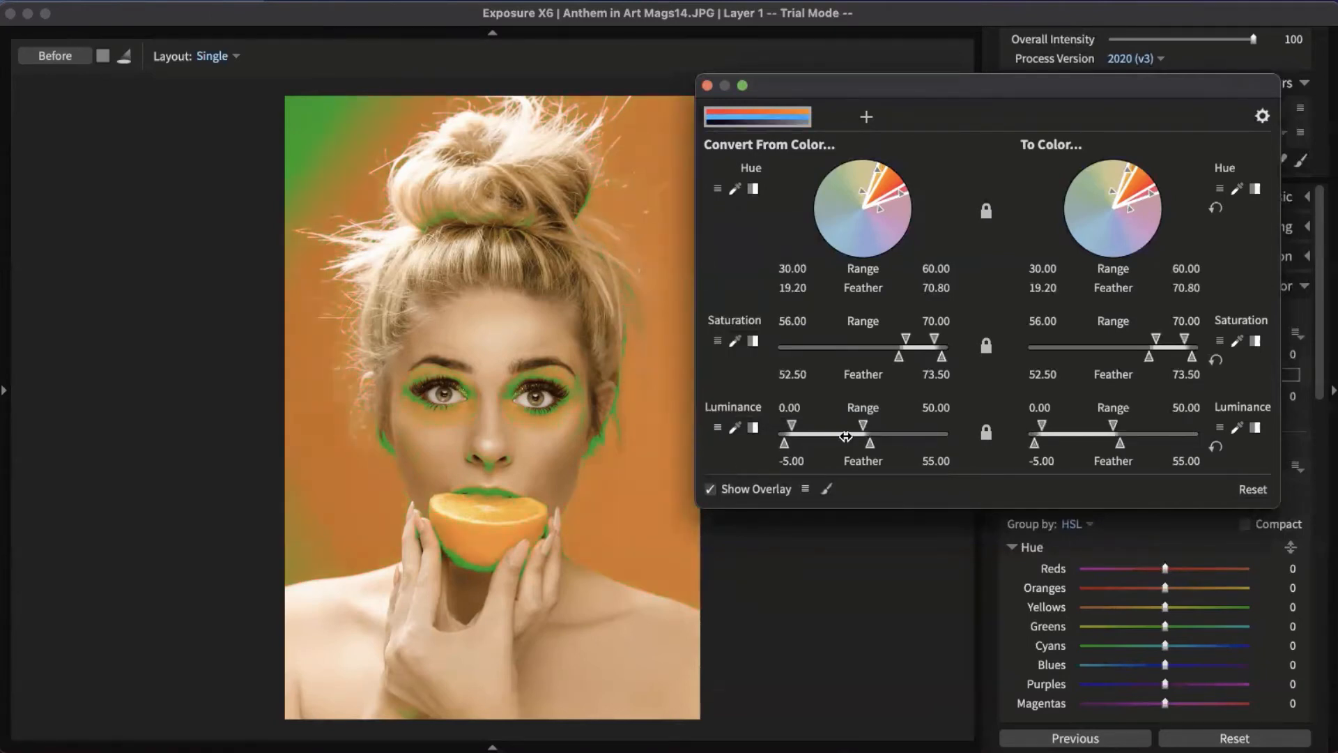
pyautogui.moveTo(869, 427); pyautogui.dragTo(869, 455)
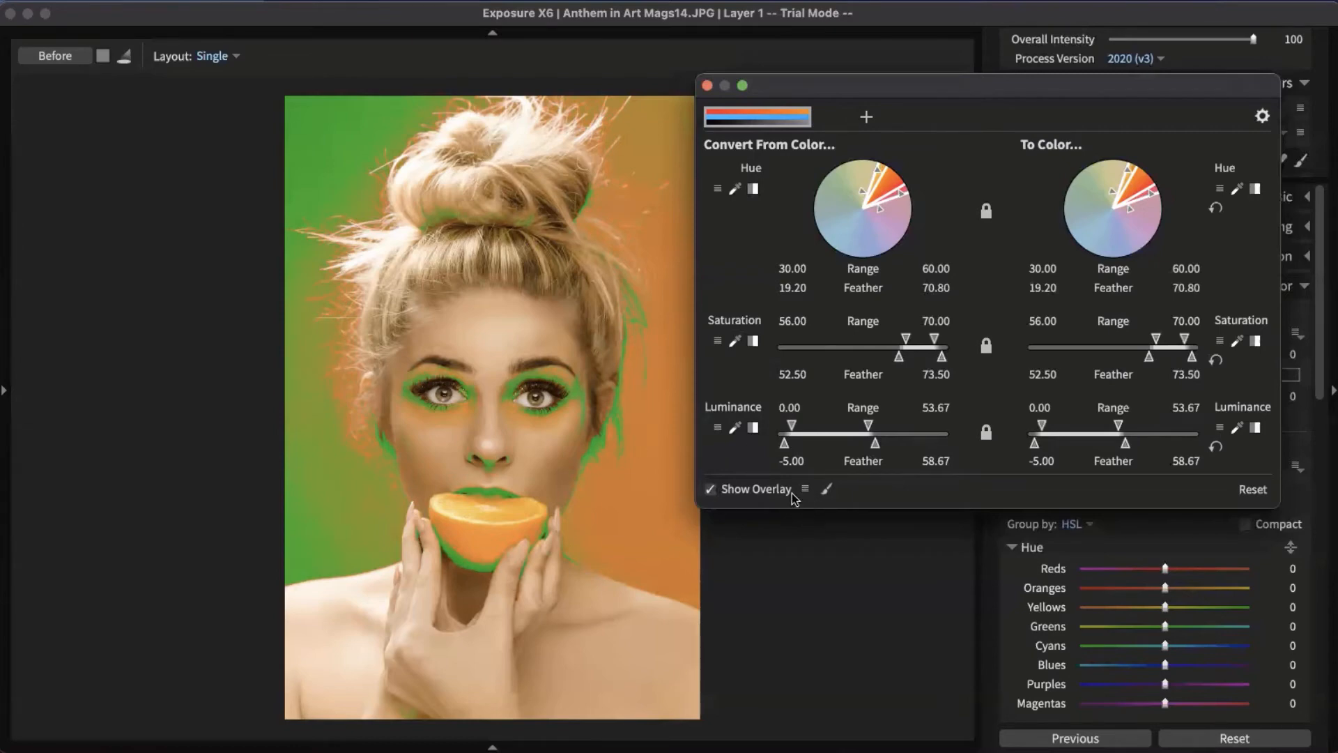
# Review the available overlay modes and view the selected color range as Mask Only
pyautogui.click(806, 489)
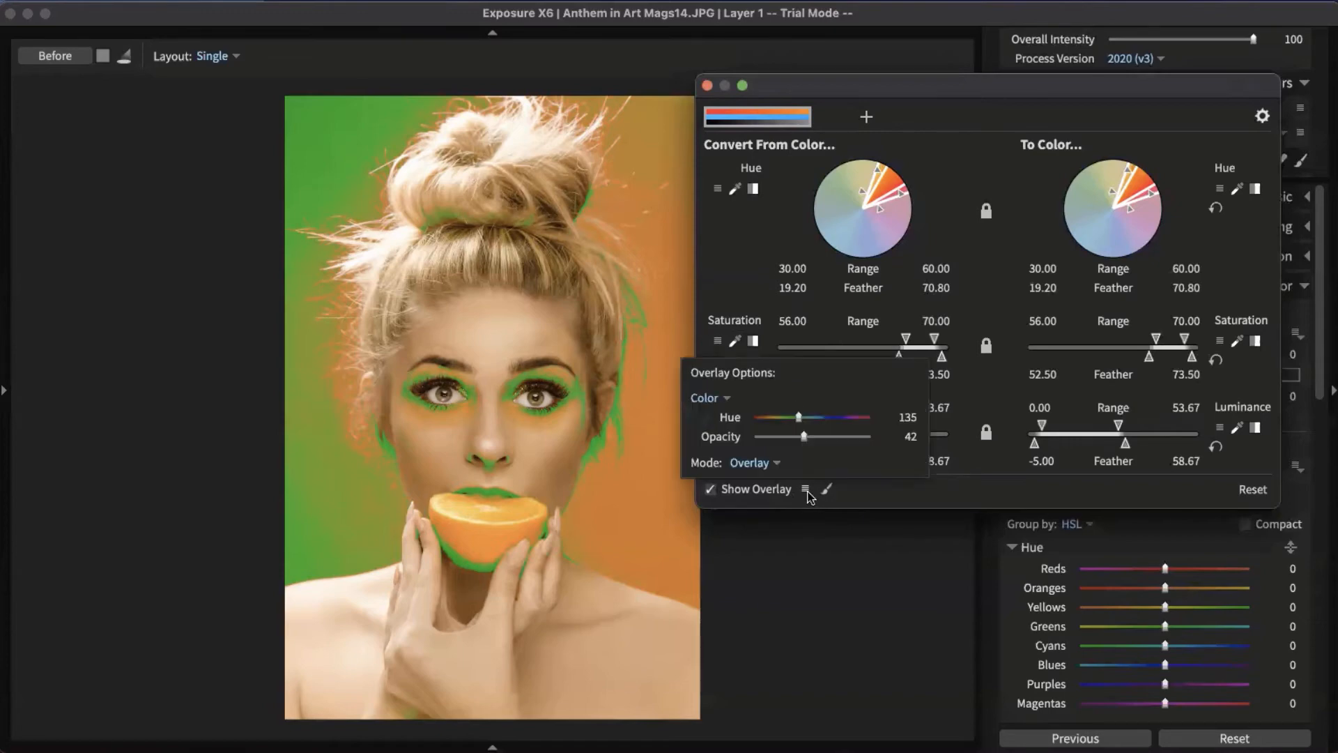
pyautogui.click(777, 465)
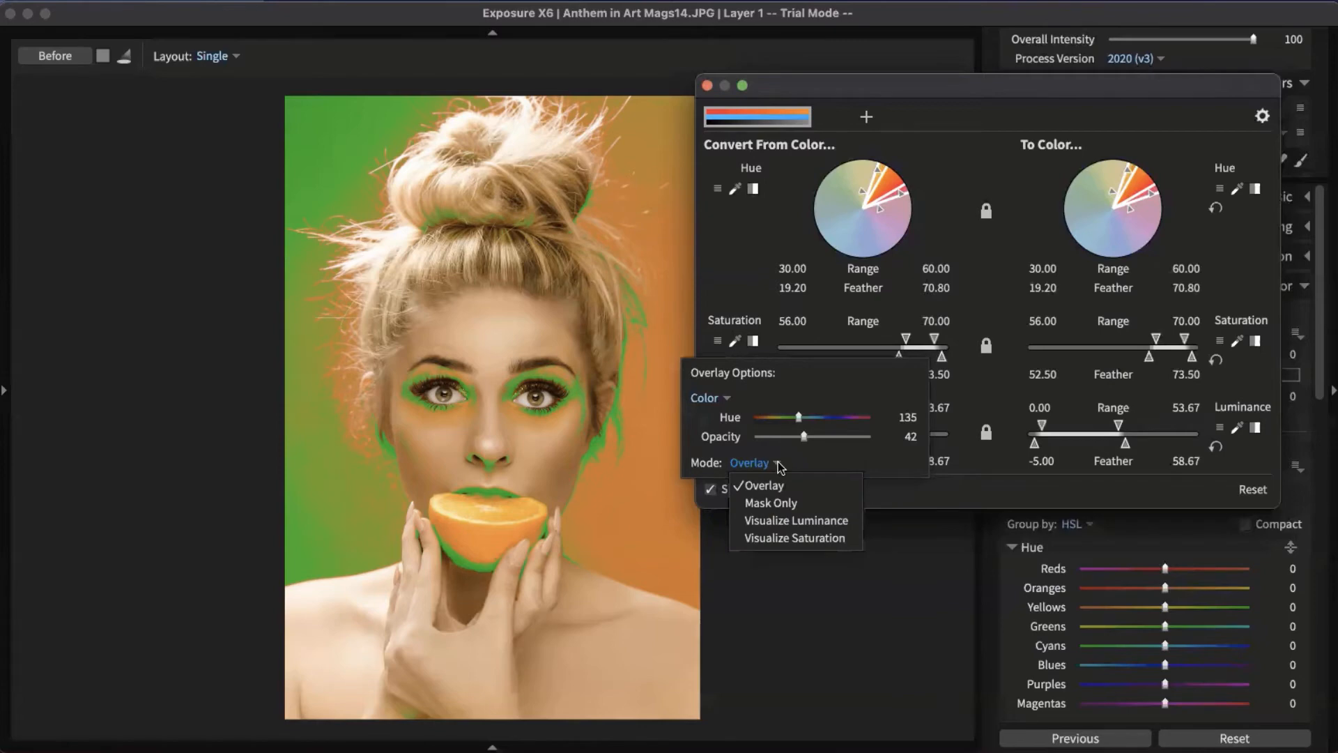
pyautogui.click(781, 485)
pyautogui.click(806, 491)
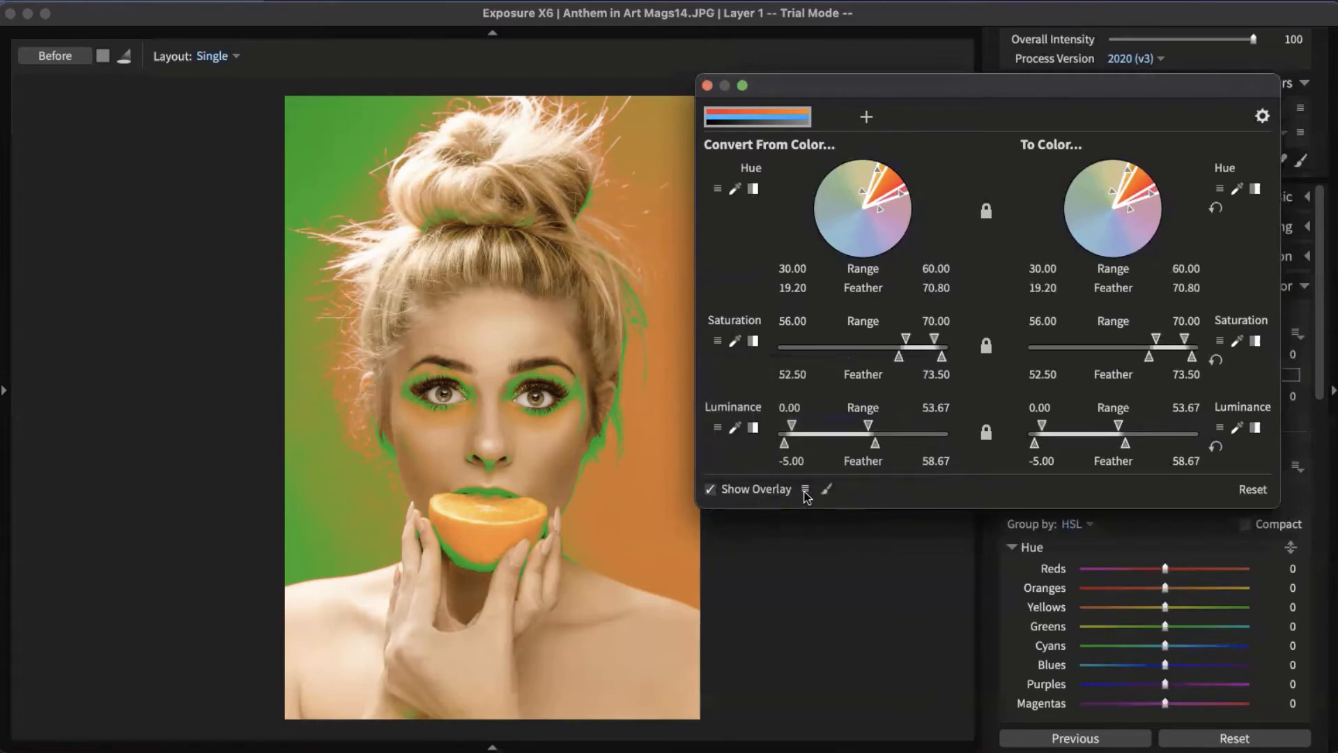
pyautogui.click(805, 491)
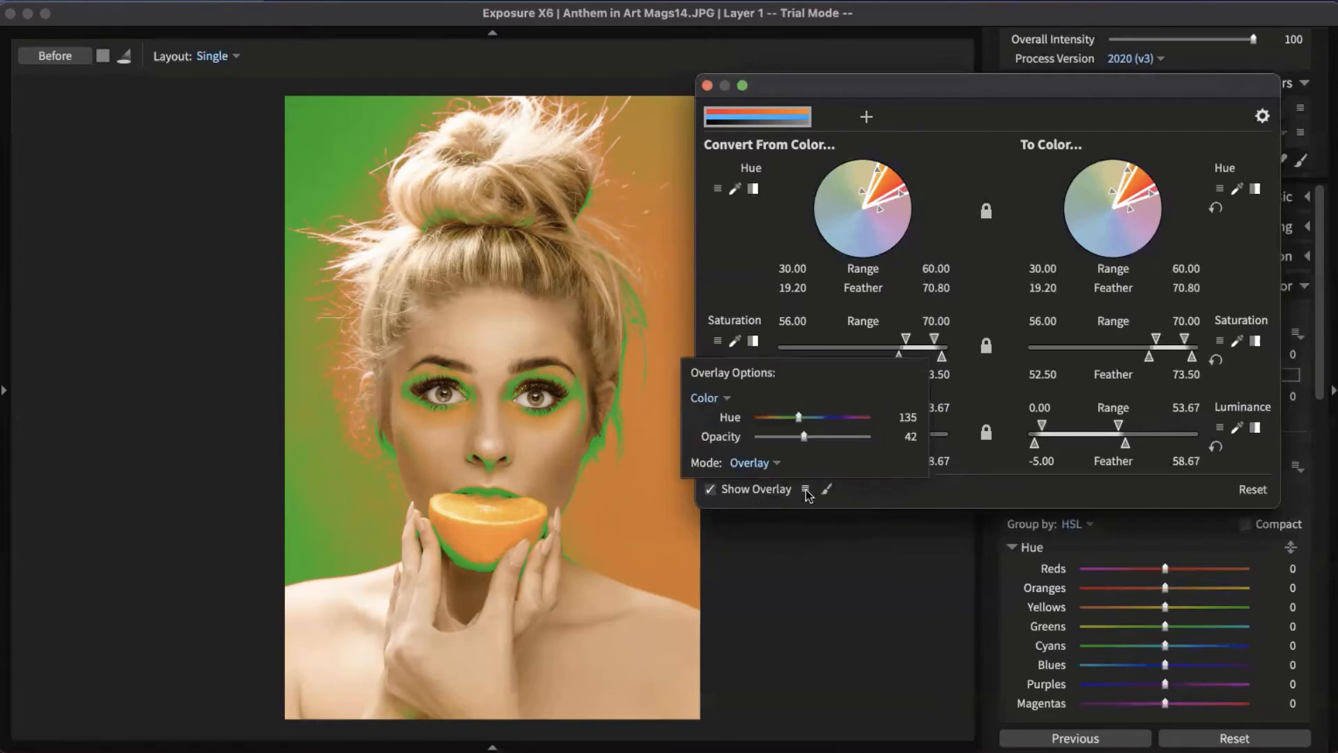
pyautogui.click(764, 464)
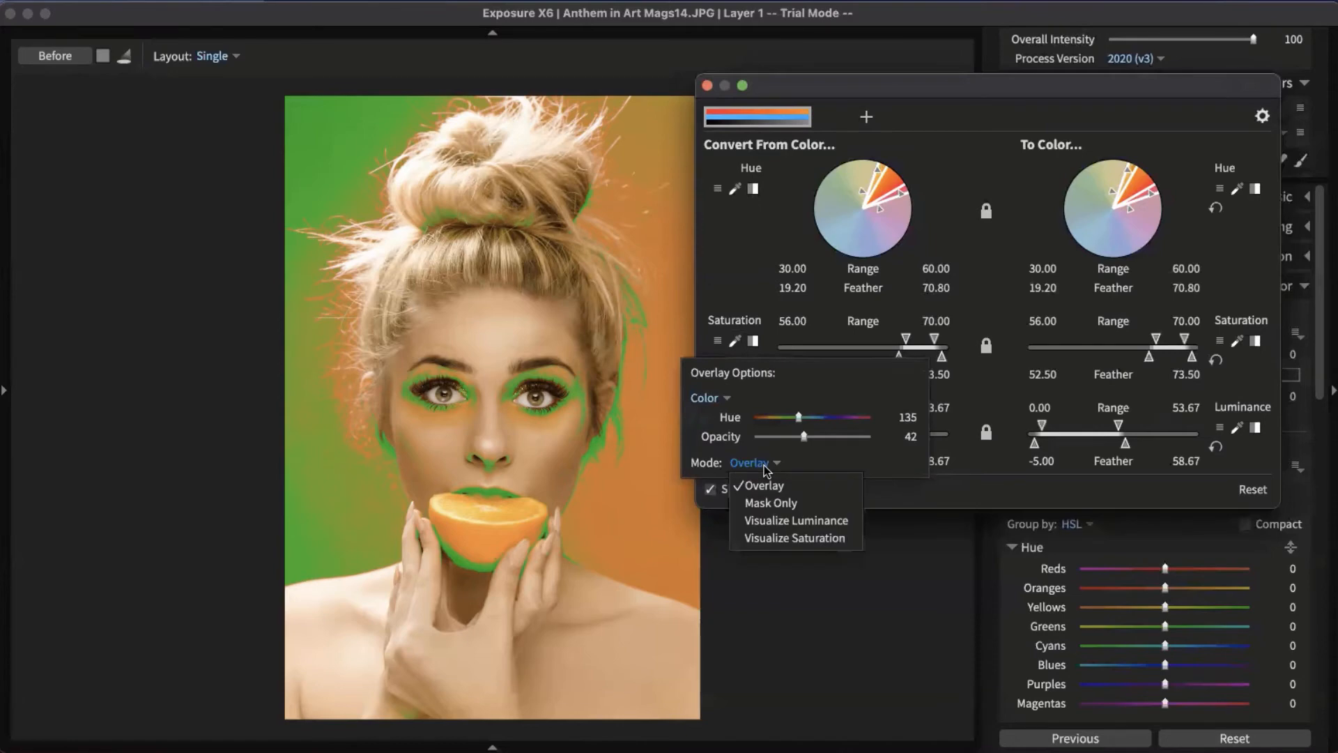
pyautogui.click(793, 504)
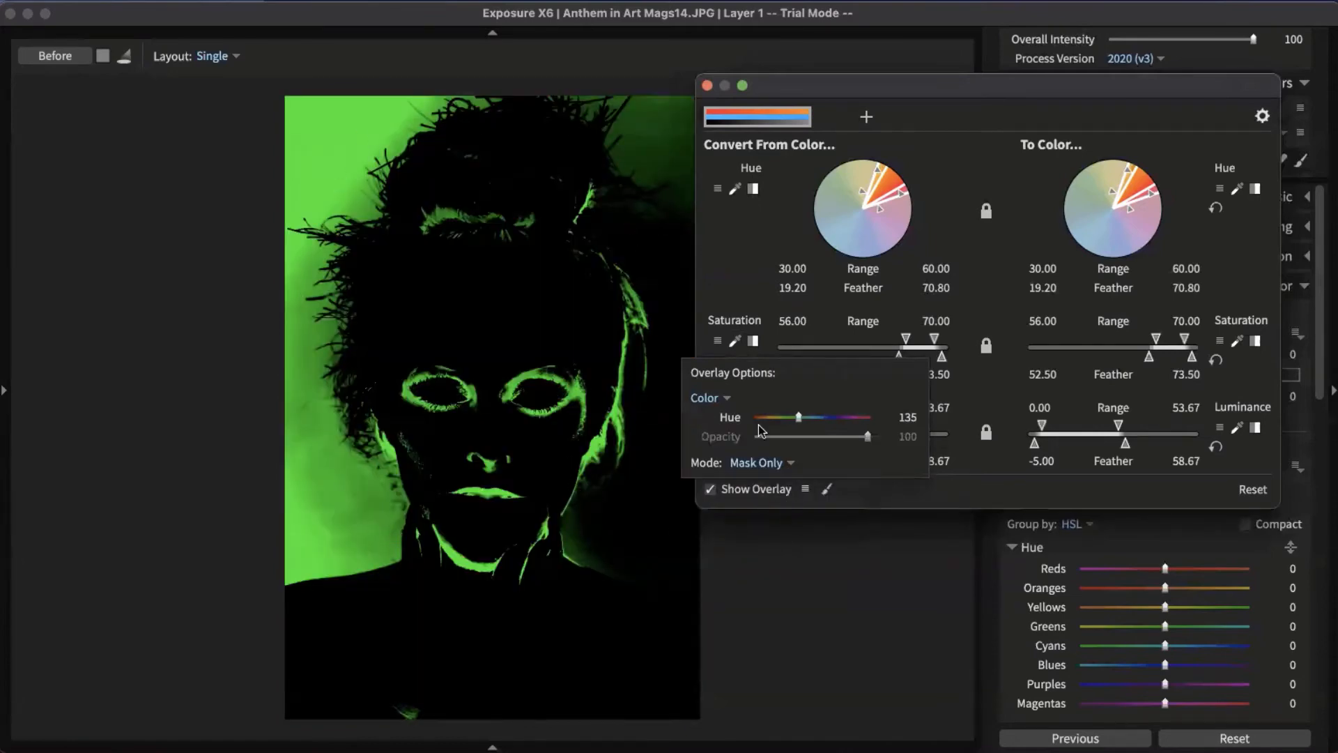
# View the color selection in Visualize Saturation mode and in Visualize Luminance mode
pyautogui.click(790, 464)
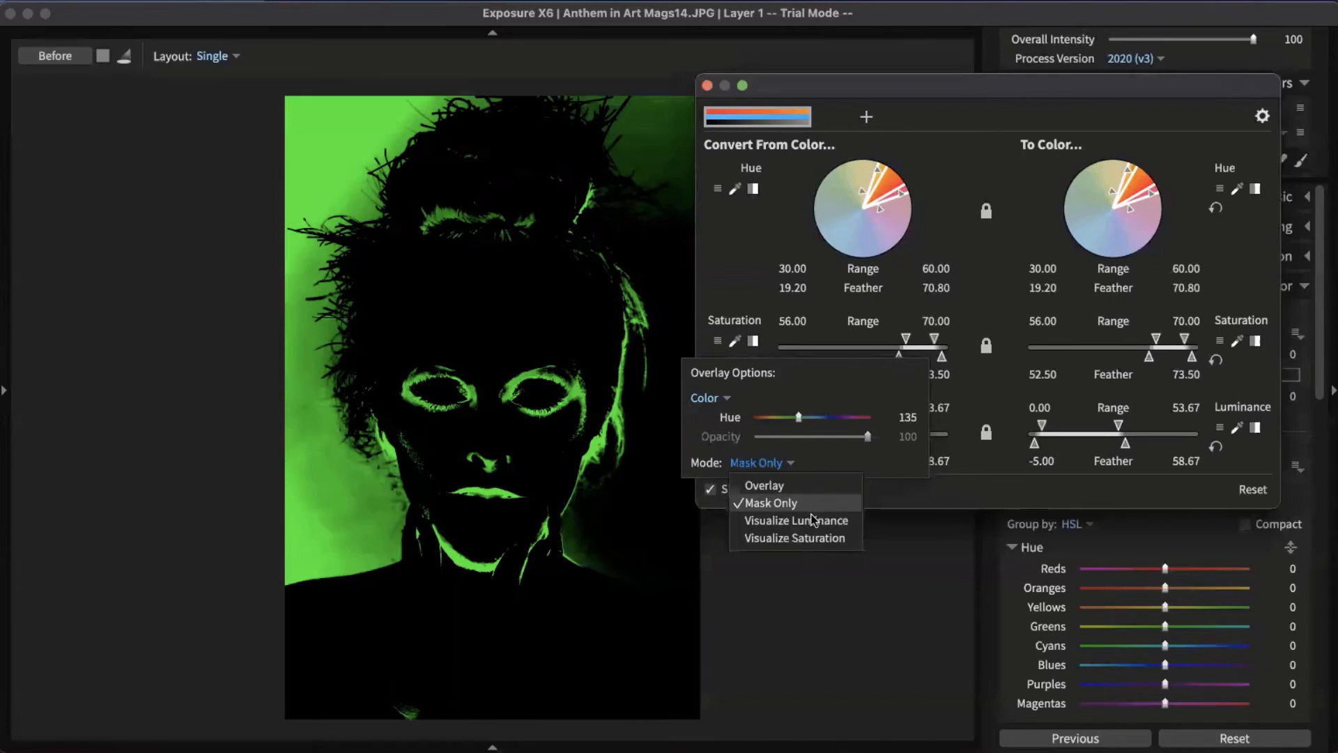
pyautogui.click(820, 534)
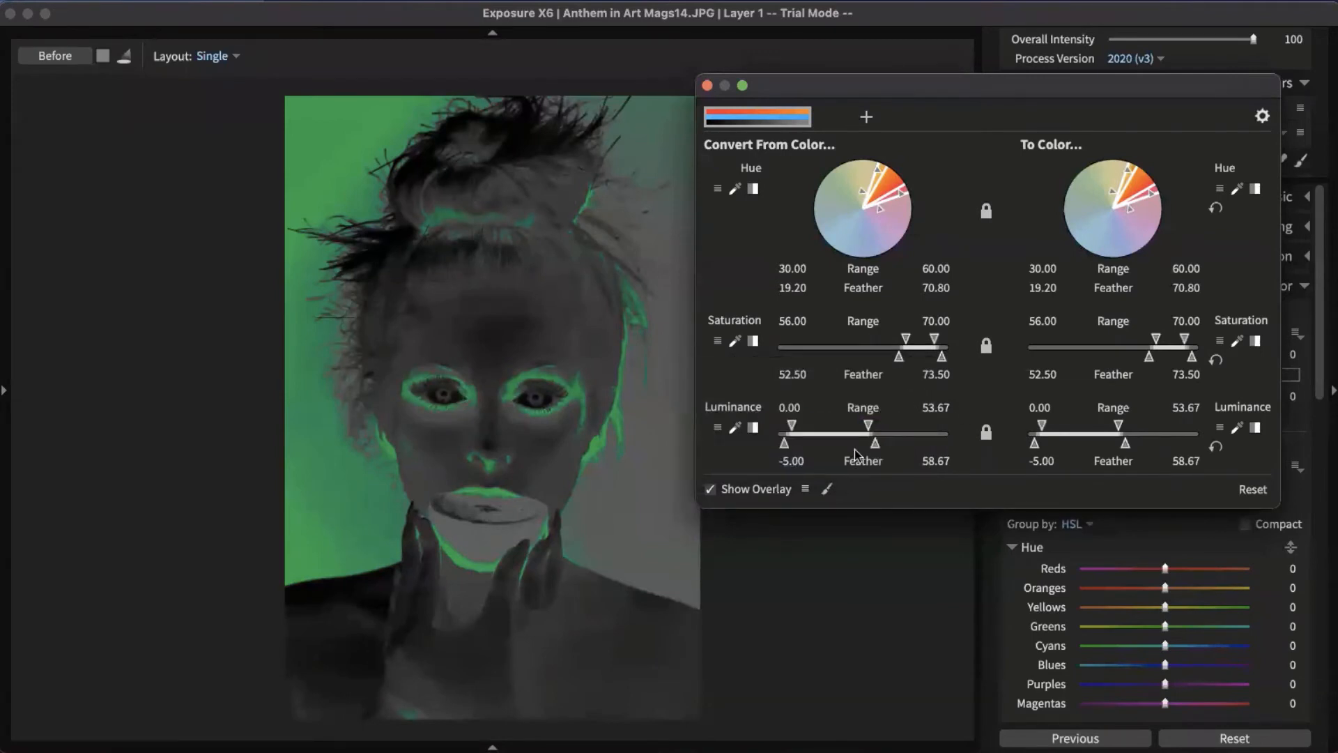
pyautogui.click(806, 490)
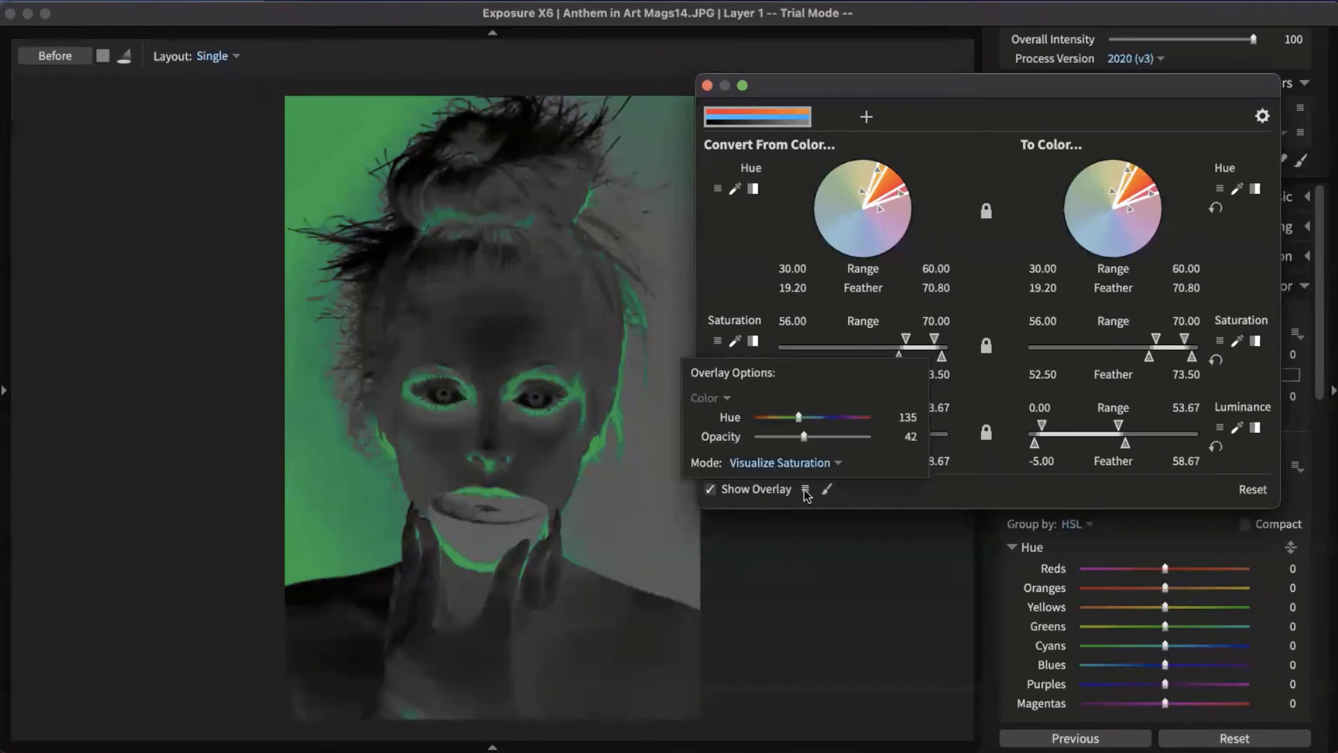
pyautogui.click(834, 461)
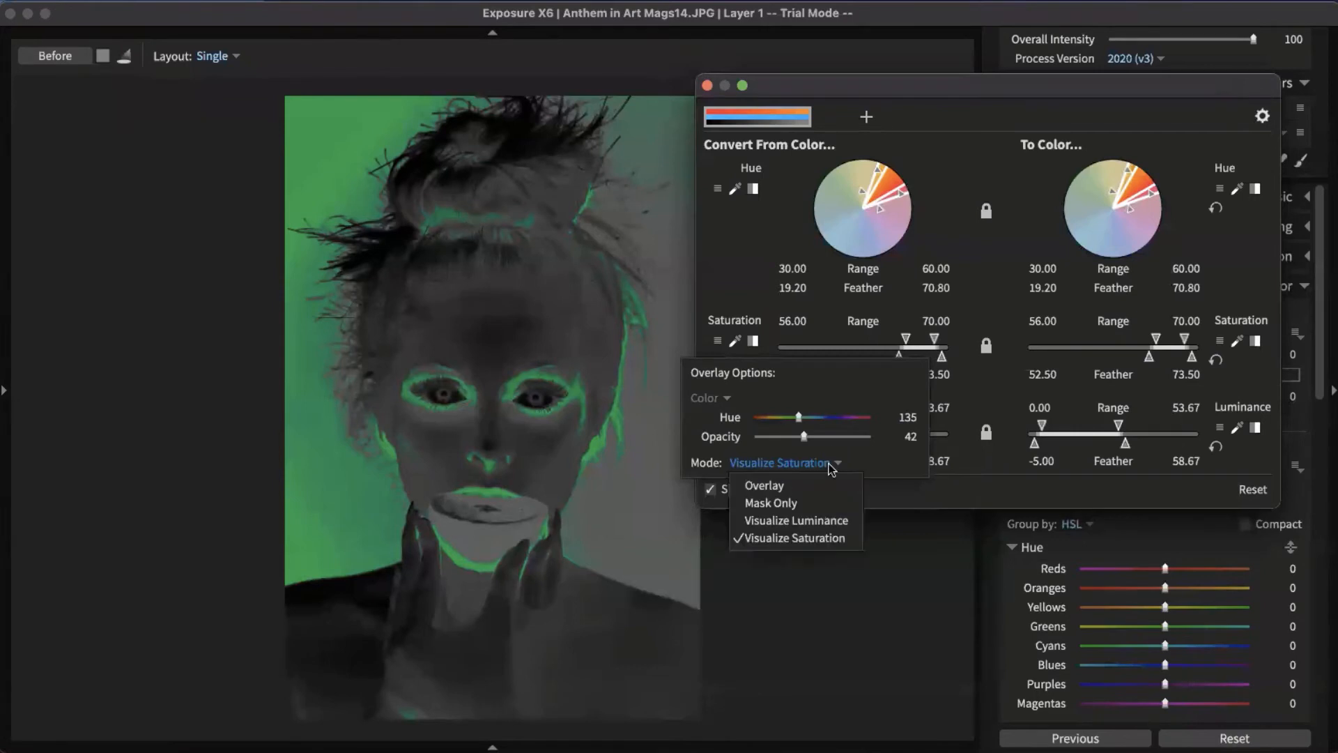
pyautogui.click(819, 521)
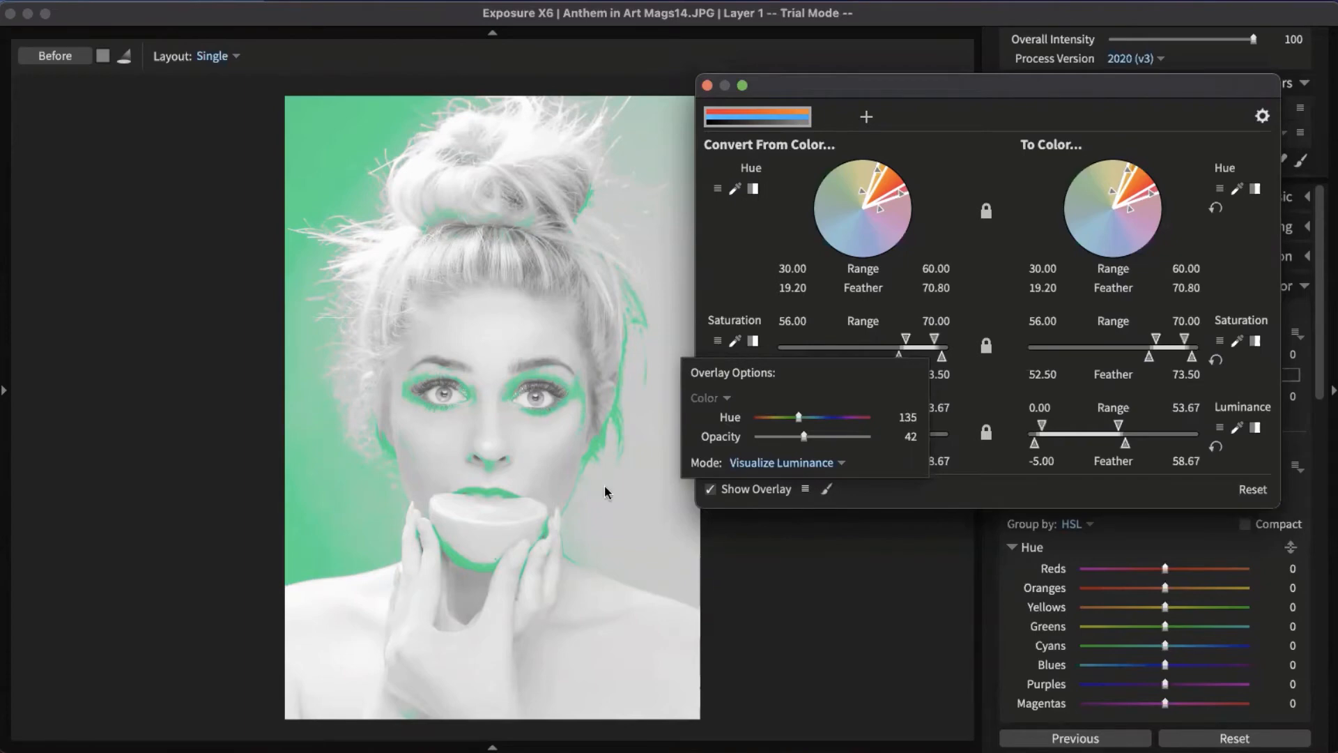
pyautogui.click(991, 375)
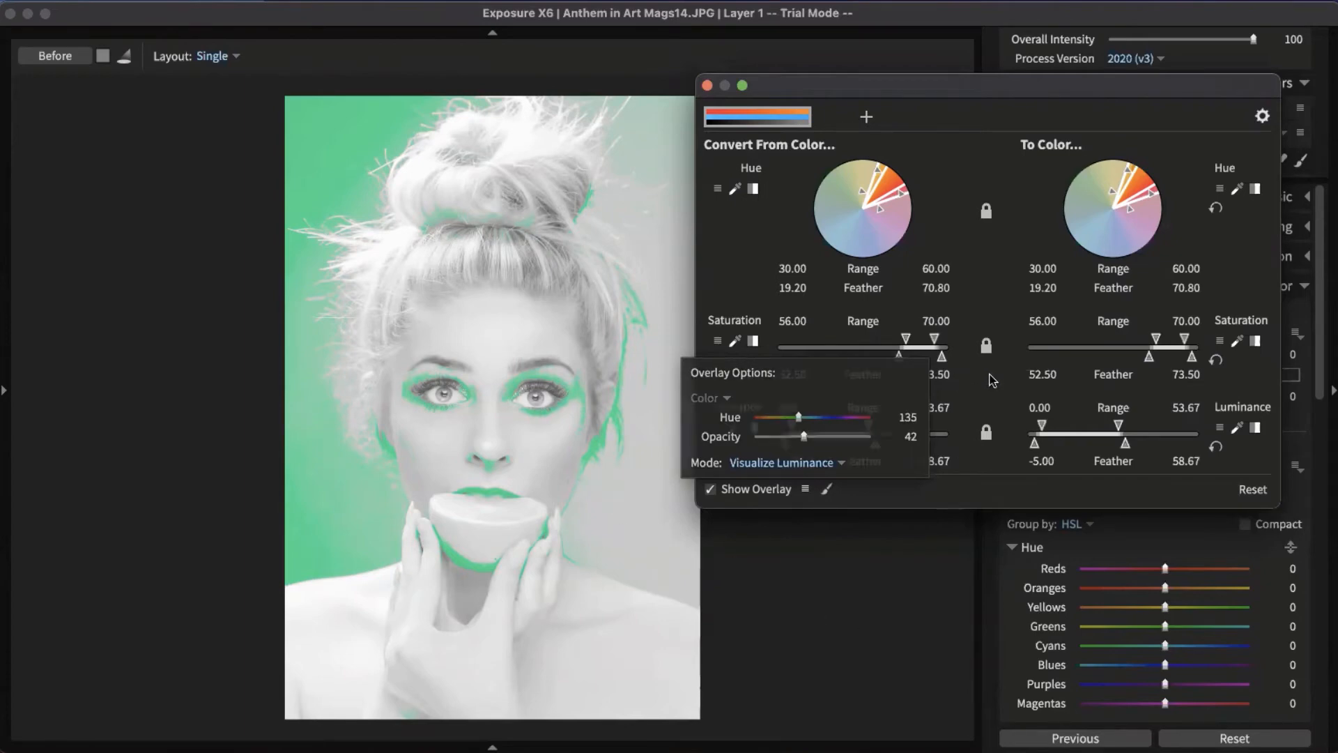
# Set the source luminance range to 39.18 to 65.92 and compare the portrait with the overlay hidden and shown
pyautogui.moveTo(868, 423); pyautogui.dragTo(886, 424)
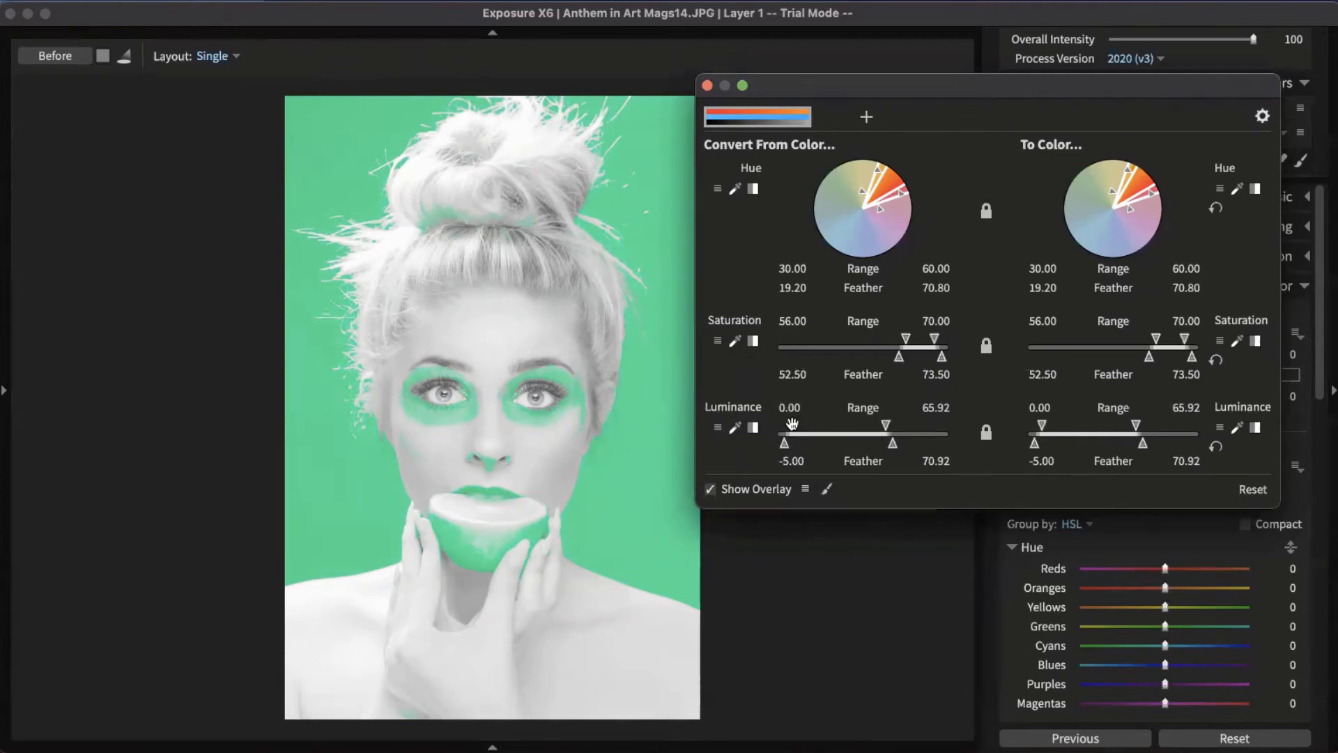
pyautogui.moveTo(791, 423); pyautogui.dragTo(848, 445)
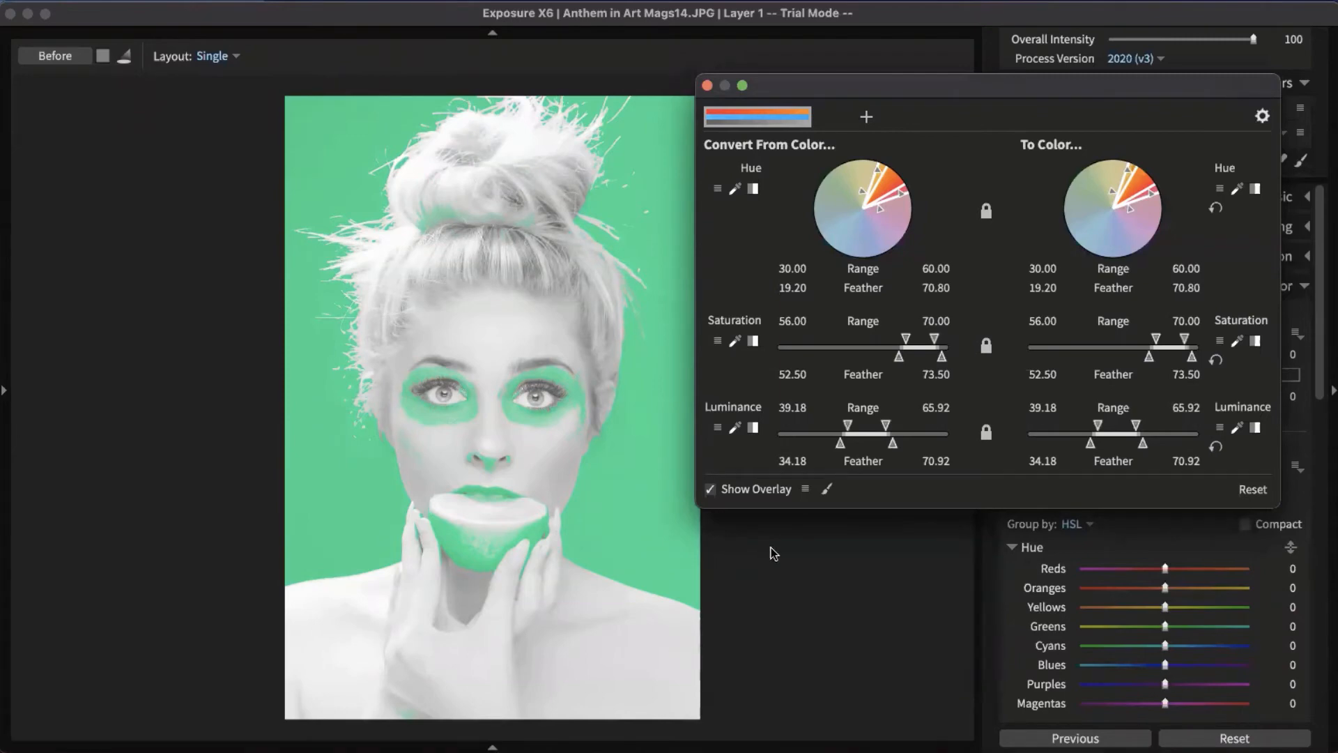
pyautogui.click(711, 489)
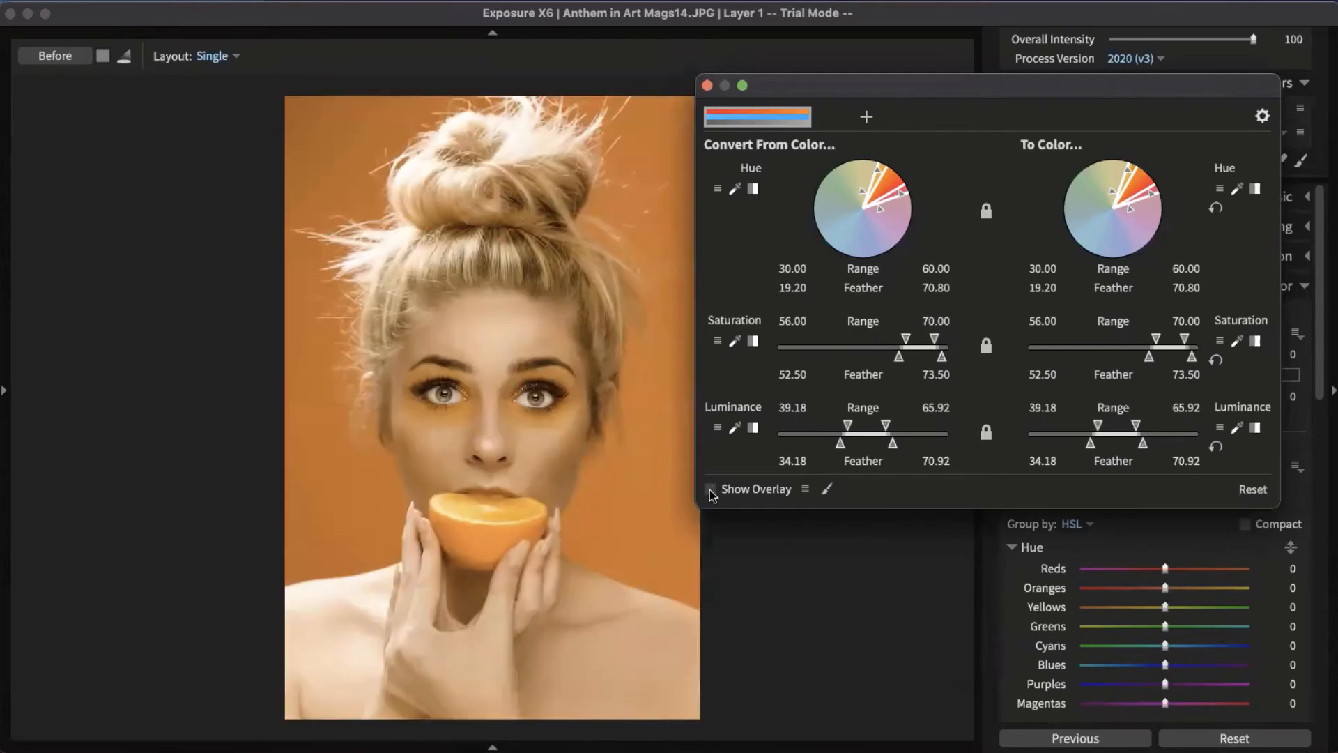
pyautogui.click(710, 490)
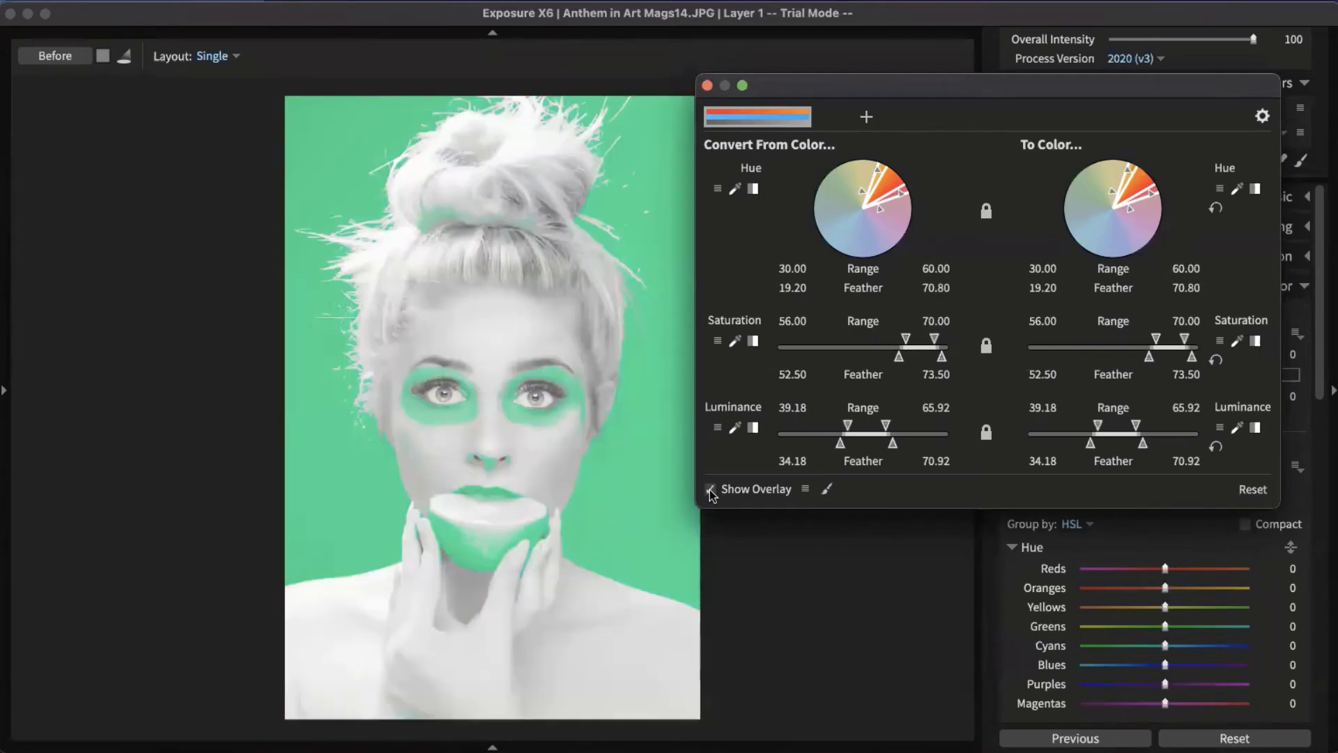
pyautogui.click(787, 489)
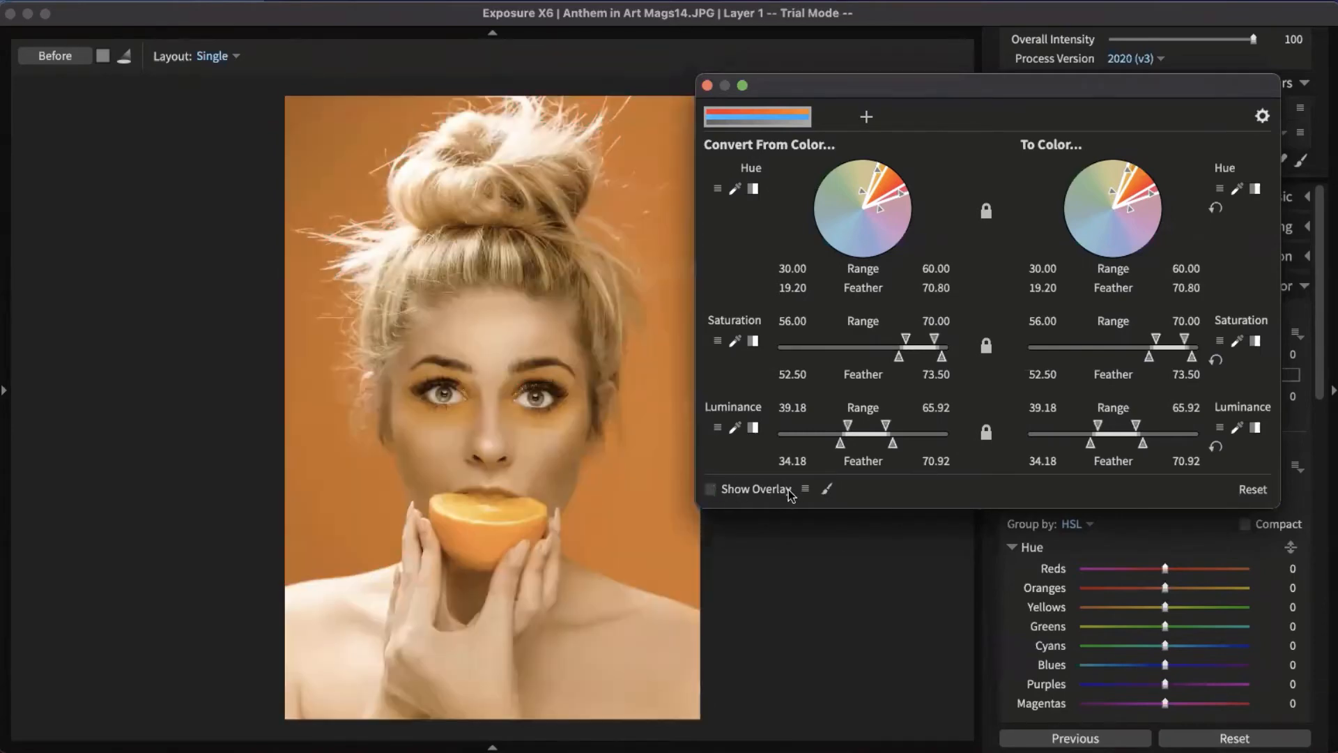
pyautogui.click(788, 490)
# Set the overlay mode back to Overlay and hide the overlay on the portrait
pyautogui.click(806, 491)
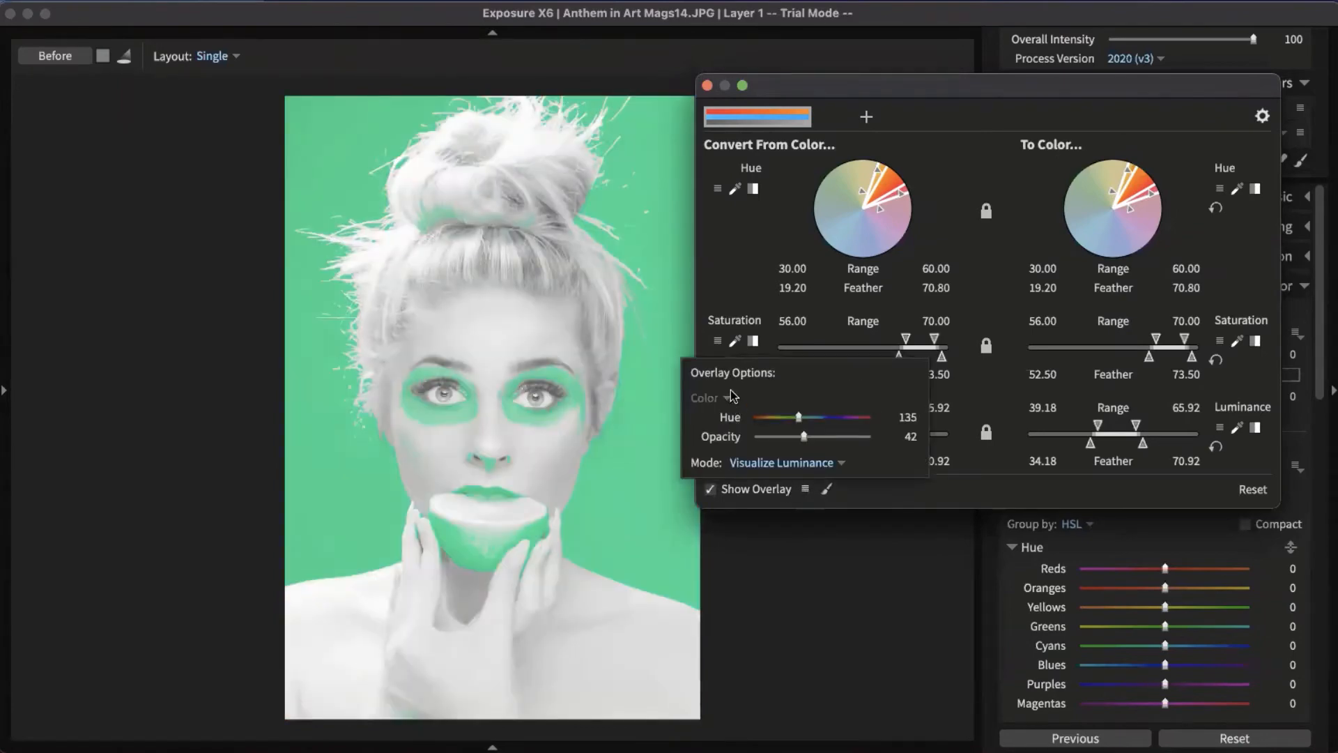
pyautogui.click(787, 463)
pyautogui.click(767, 486)
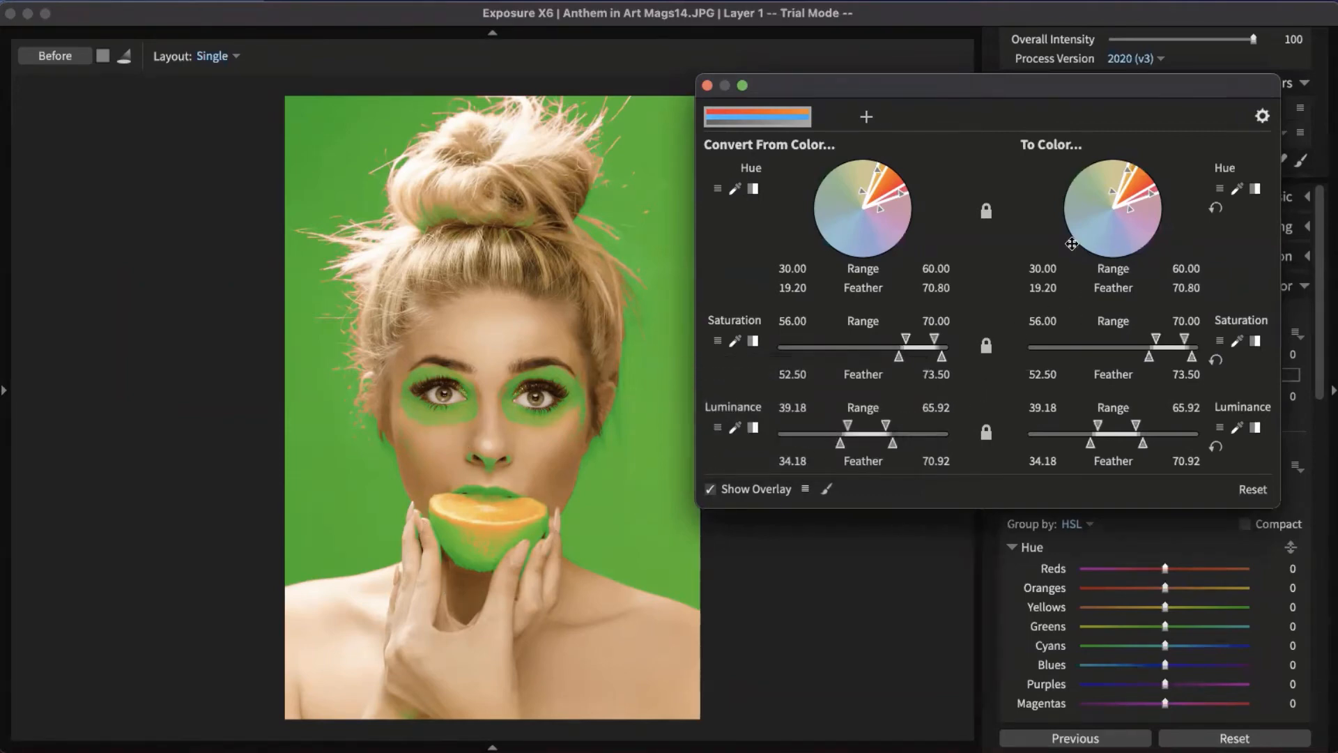
pyautogui.click(710, 490)
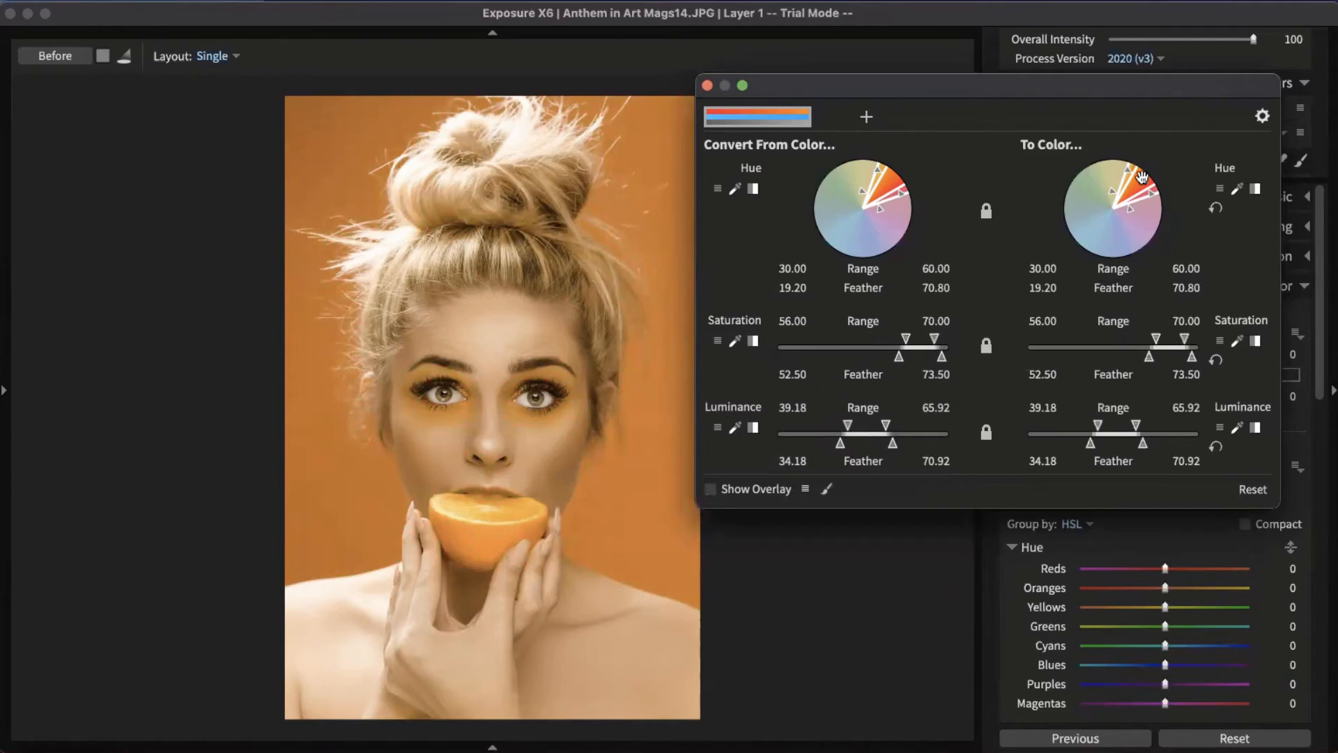
# Widen and shift the target hue range to 297.44 to 18.57 to recolor the orange areas pink, and close the Advanced Color Editor
pyautogui.moveTo(1141, 179); pyautogui.dragTo(1157, 214)
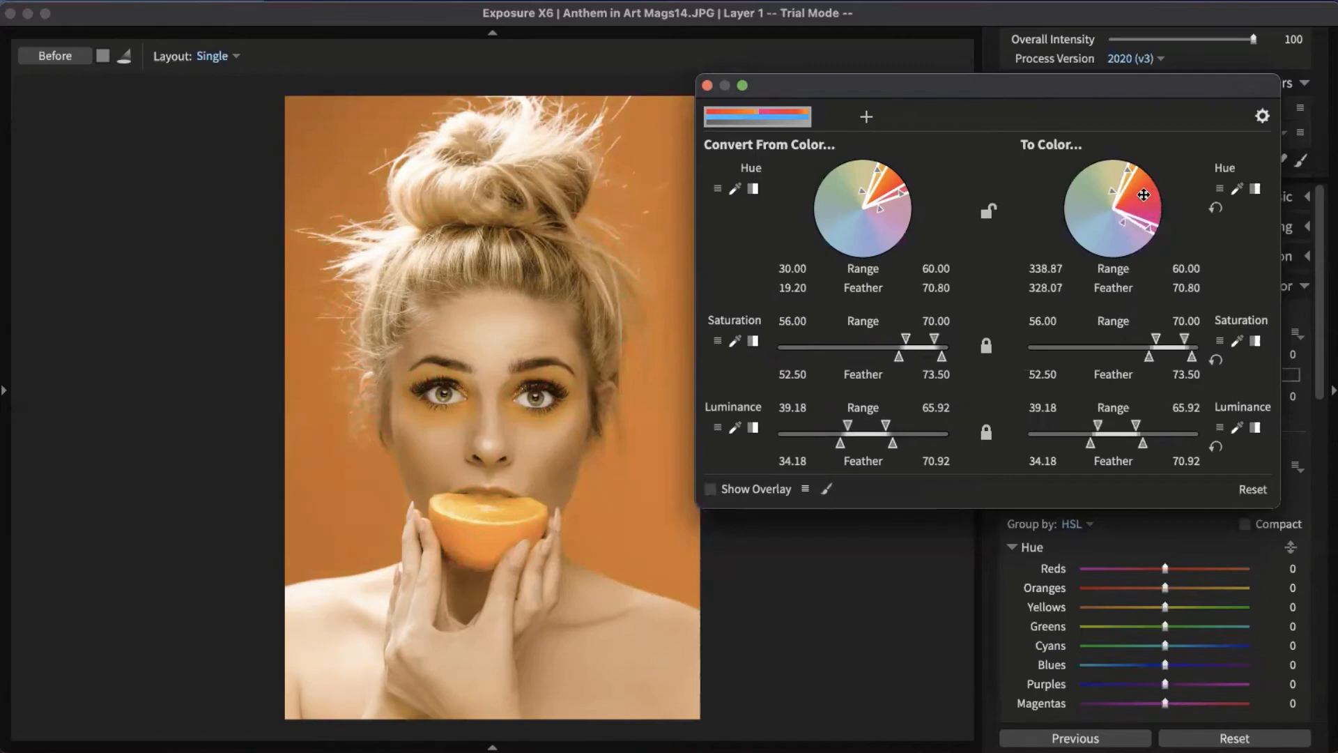
pyautogui.moveTo(1145, 196); pyautogui.dragTo(1171, 231)
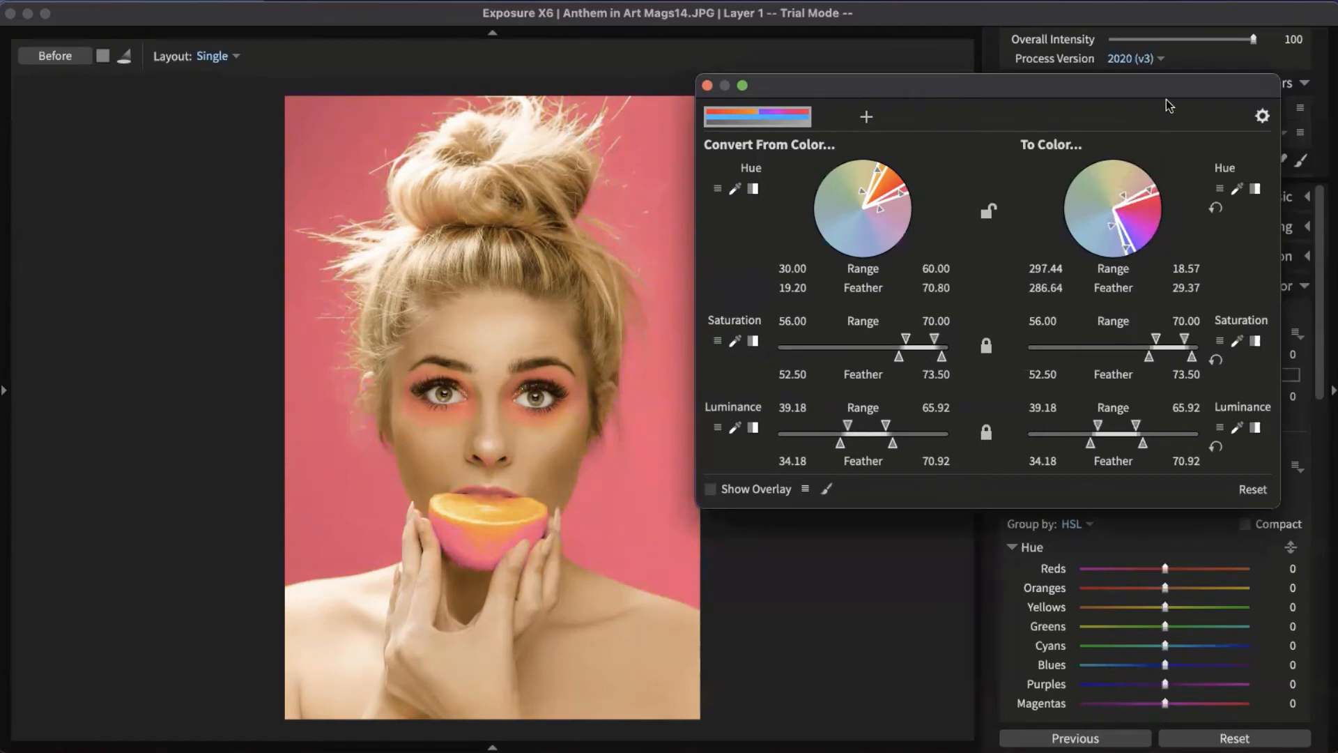
pyautogui.moveTo(1169, 106); pyautogui.dragTo(1132, 128)
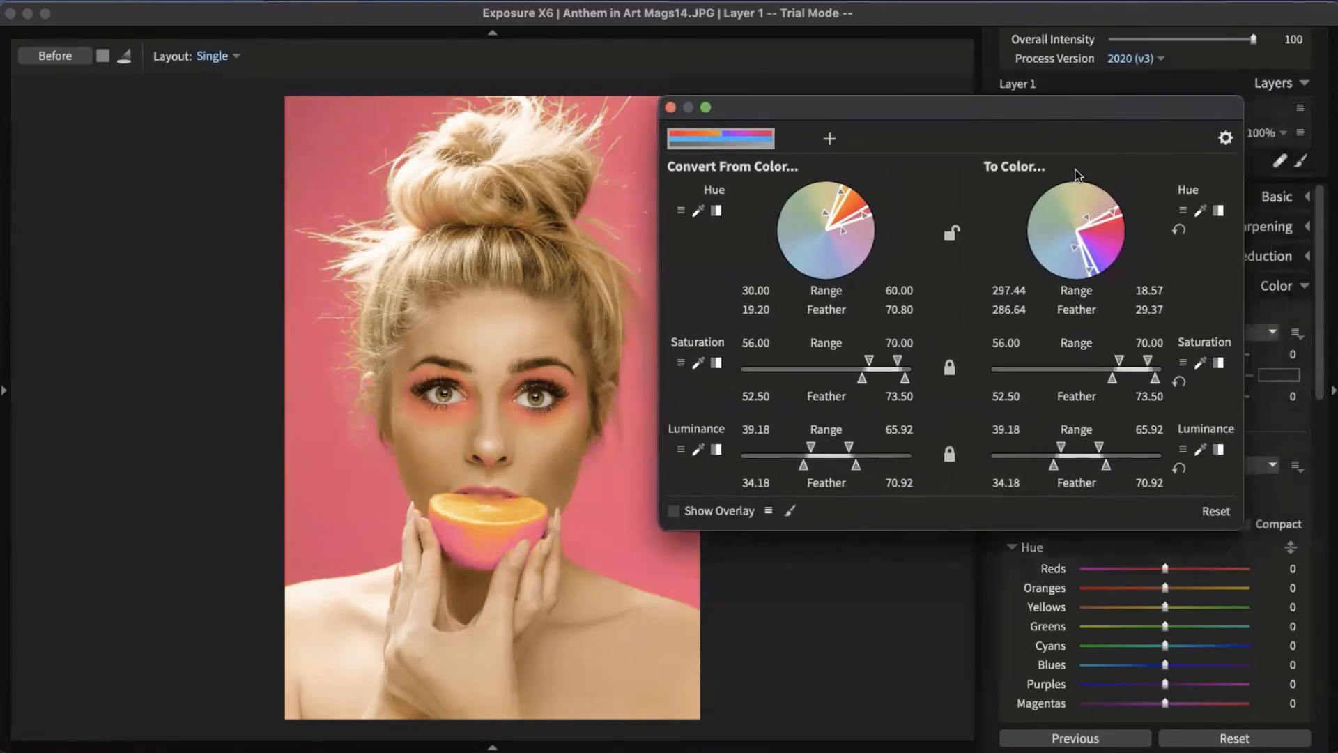
pyautogui.click(670, 108)
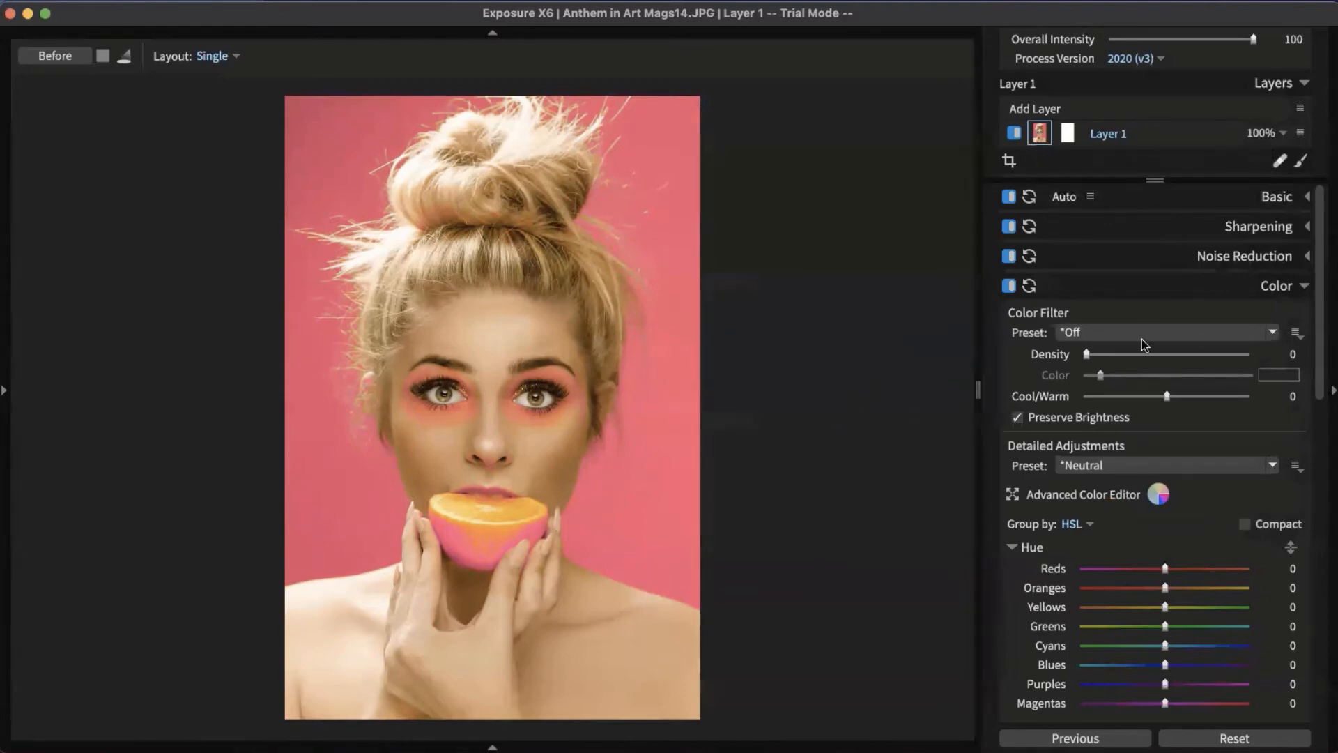
# Open the layer's brush mask settings and examine the hue, saturation and luminance ranges under Color Constraints
pyautogui.click(1301, 163)
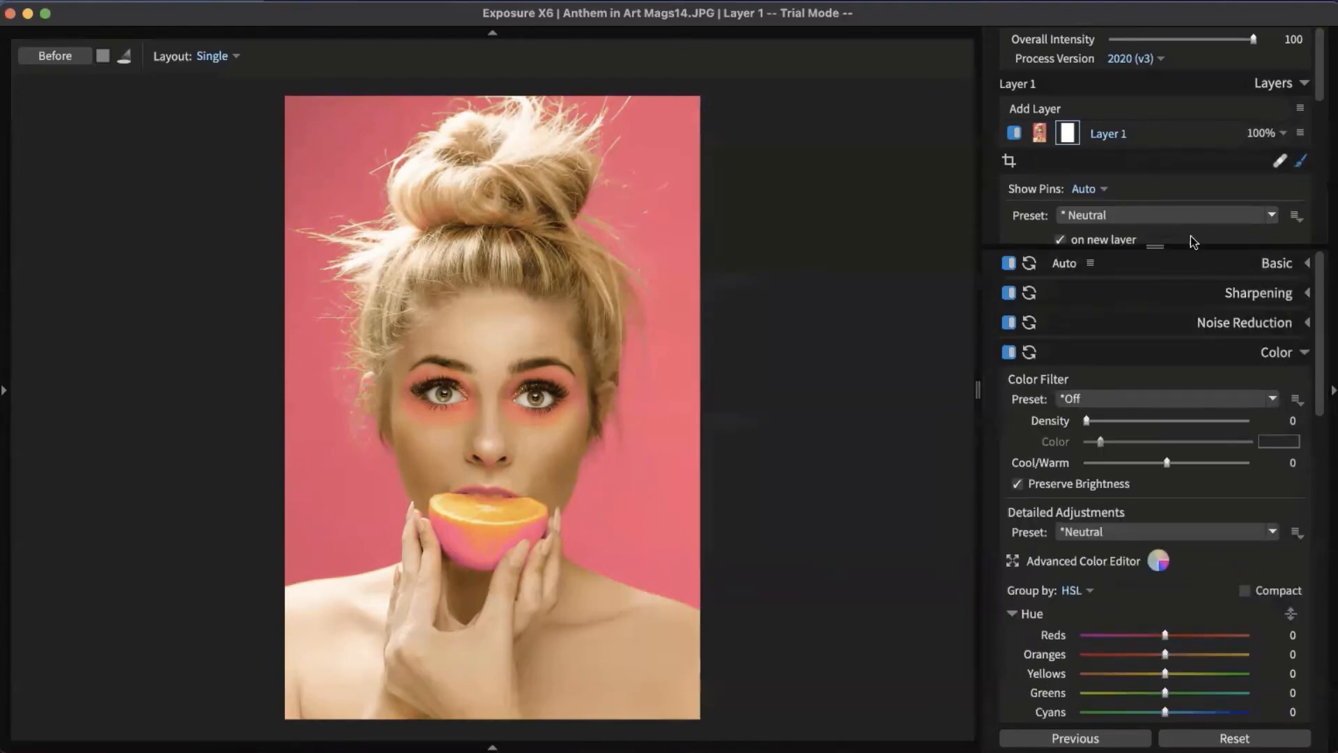
pyautogui.moveTo(1182, 660)
pyautogui.mouseDown()
pyautogui.moveTo(1184, 691)
pyautogui.moveTo(1184, 414)
pyautogui.moveTo(1188, 658)
pyautogui.mouseUp()
pyautogui.click(1015, 530)
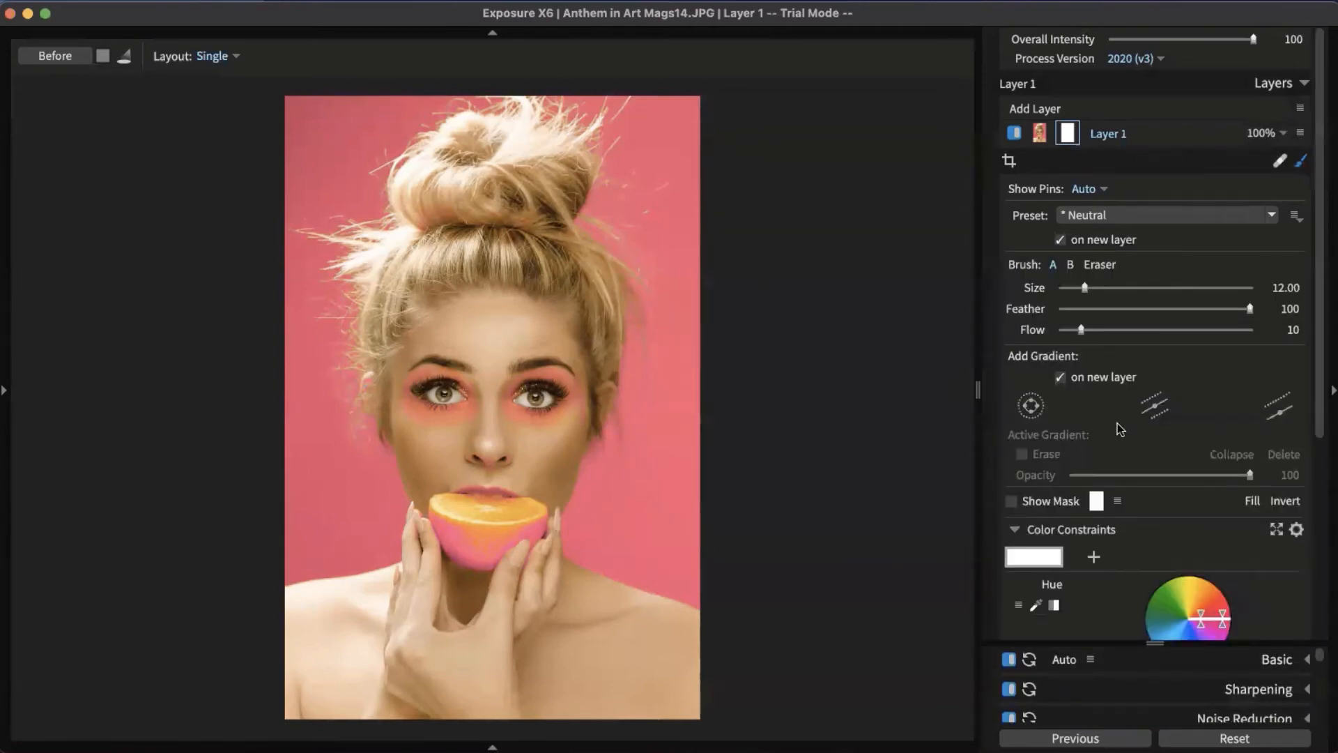
pyautogui.scroll(-5, 1132, 379)
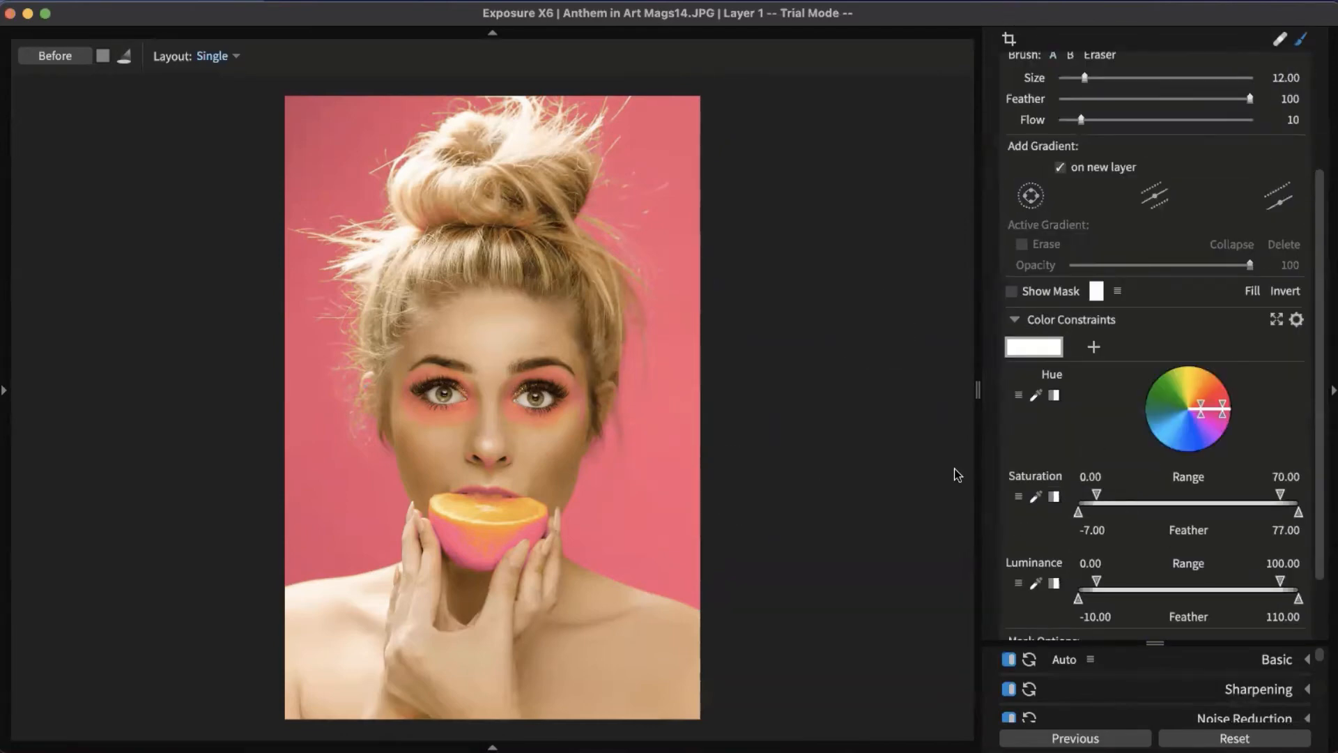
pyautogui.click(1015, 321)
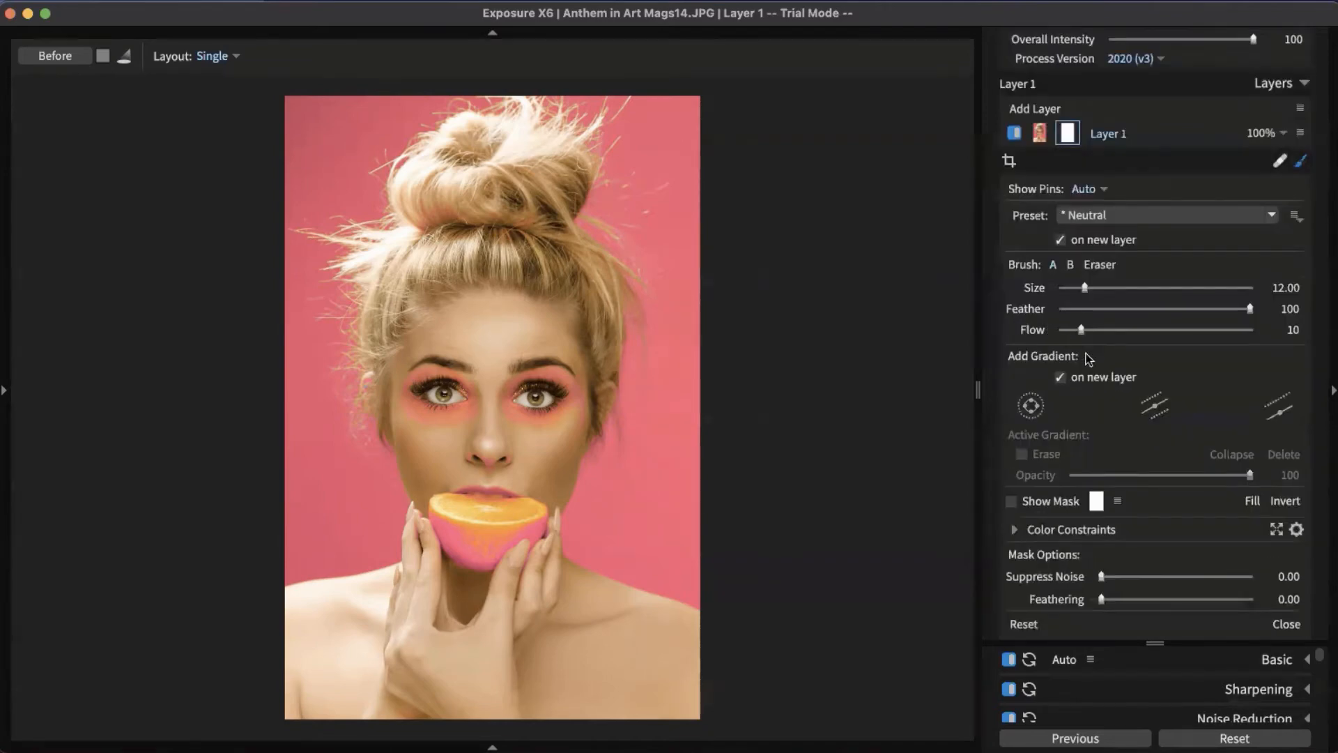
# Switch the layer's mask brush to the Eraser and reduce its size to 3
pyautogui.click(1101, 267)
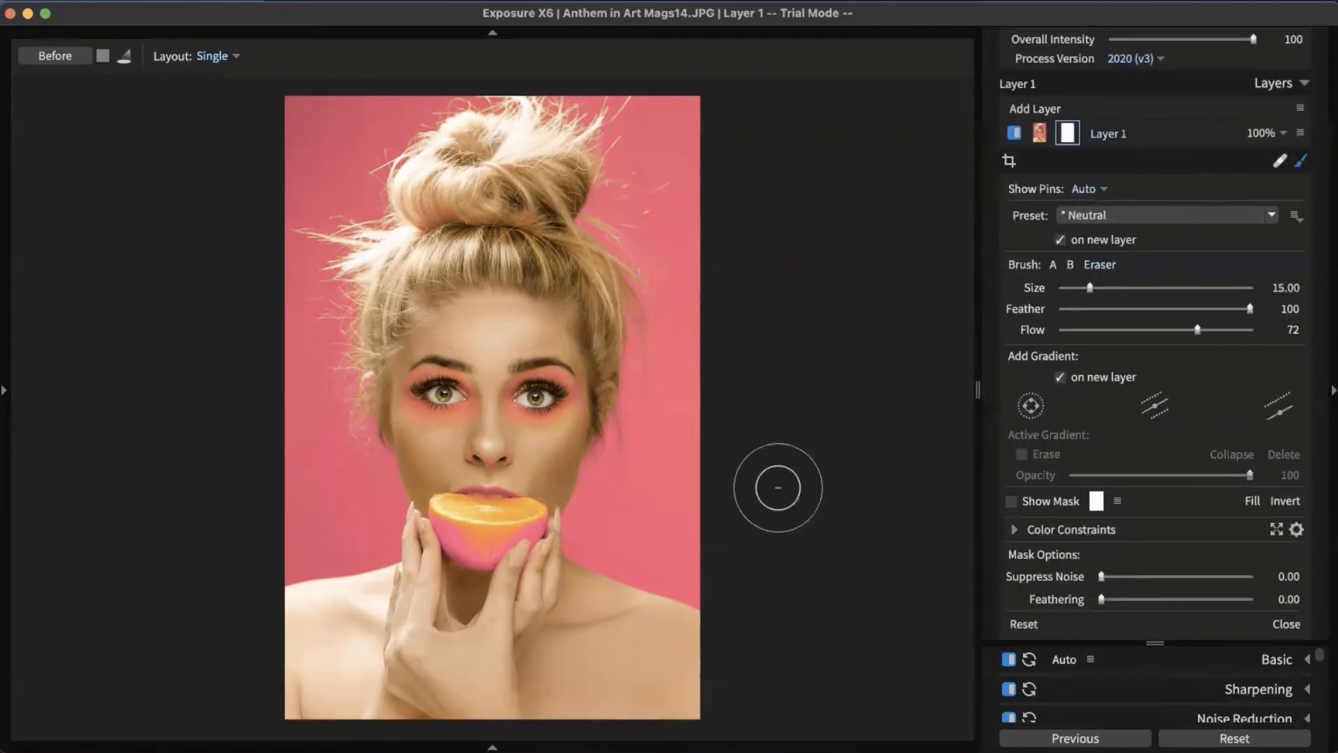
pyautogui.press('[')
pyautogui.press('[')
pyautogui.press('[')
pyautogui.press('[')
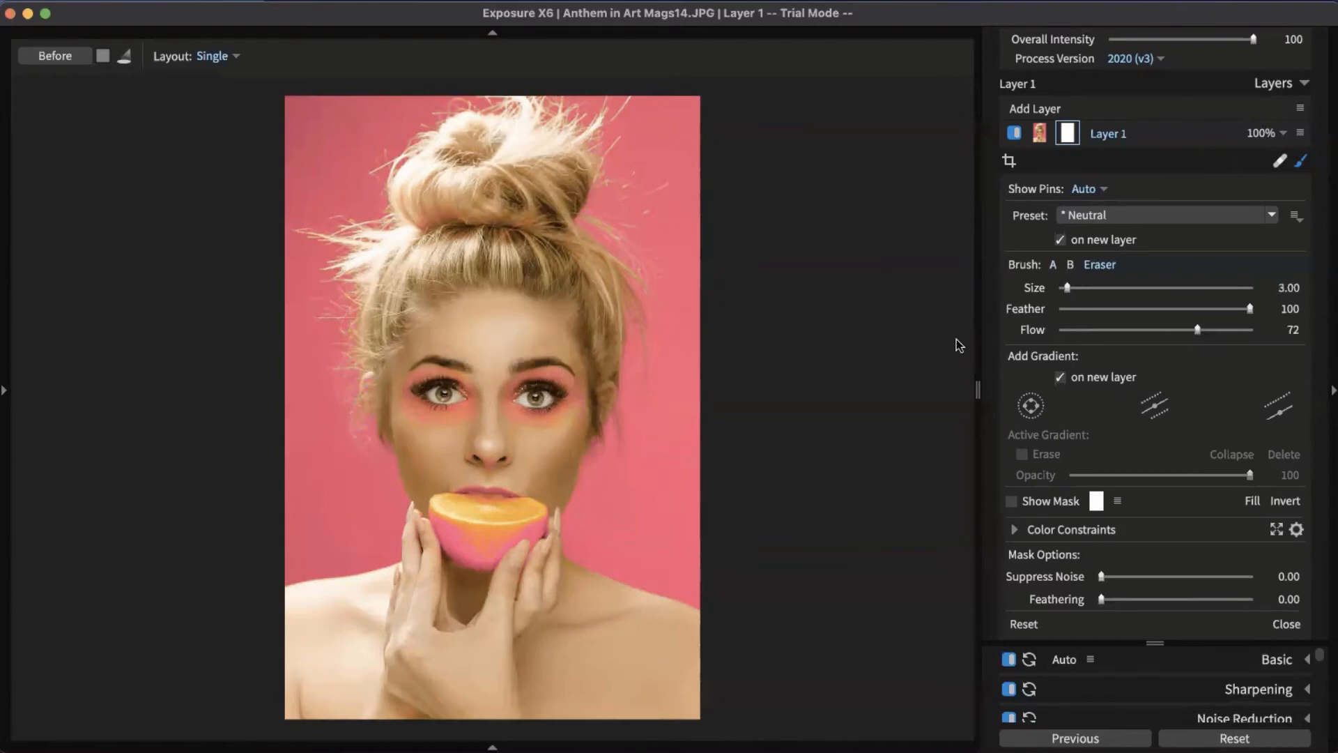
# Rename the layer Advanced Color Edit and compare the portrait with the layer disabled and enabled
pyautogui.rightClick(1109, 137)
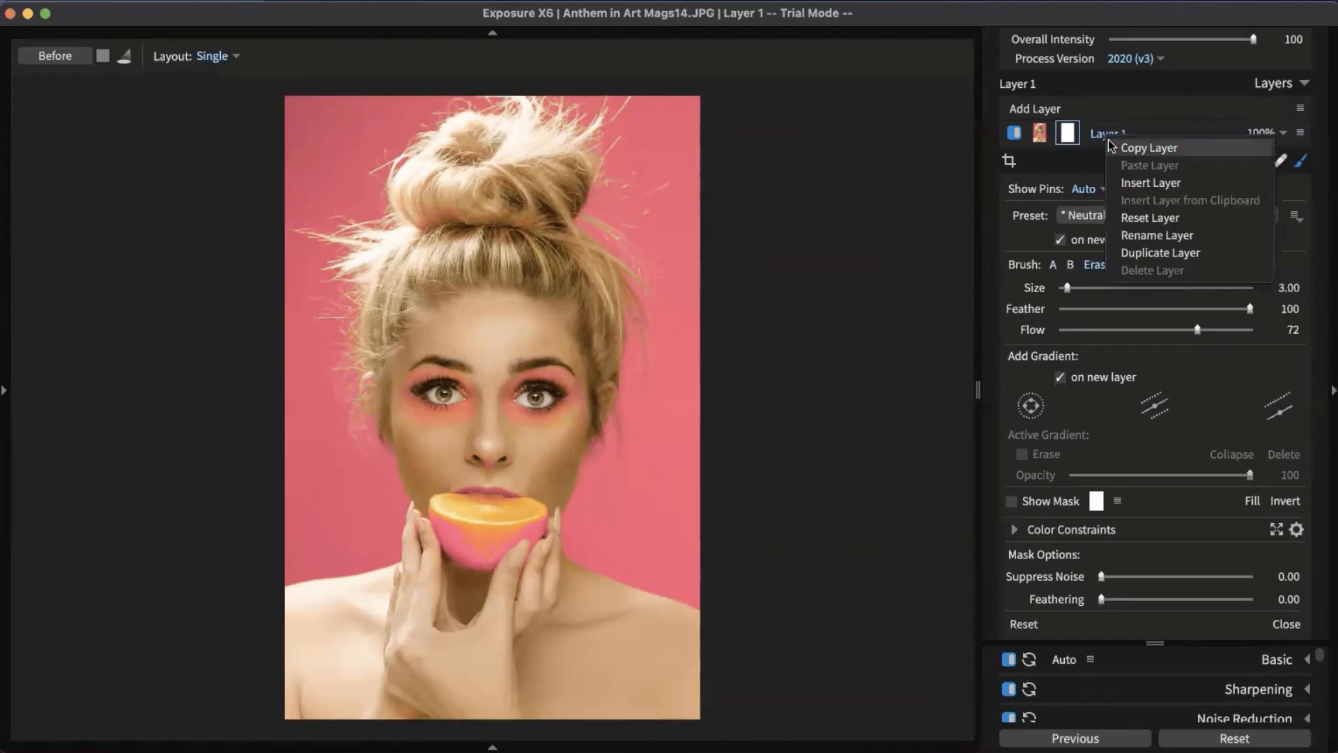
pyautogui.click(1160, 234)
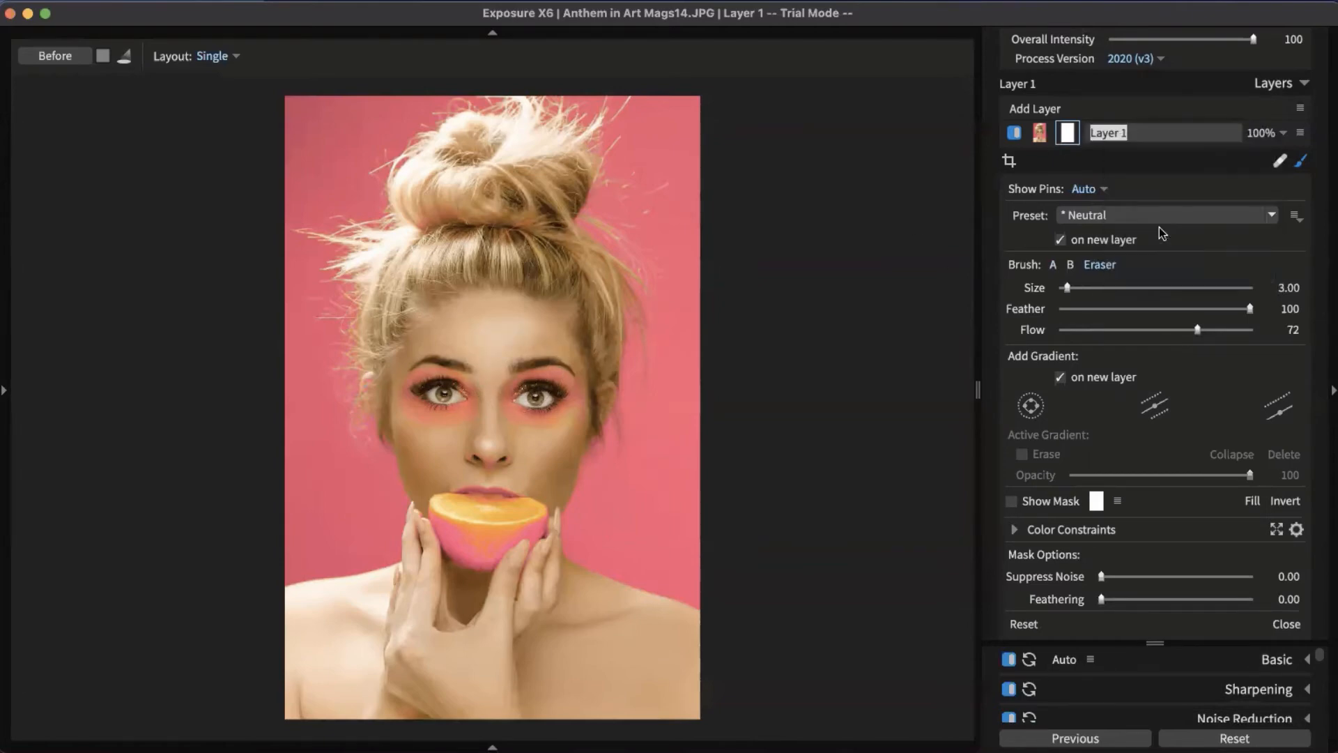
pyautogui.write('Advae')
pyautogui.press('BackSpace')
pyautogui.write('nced Color')
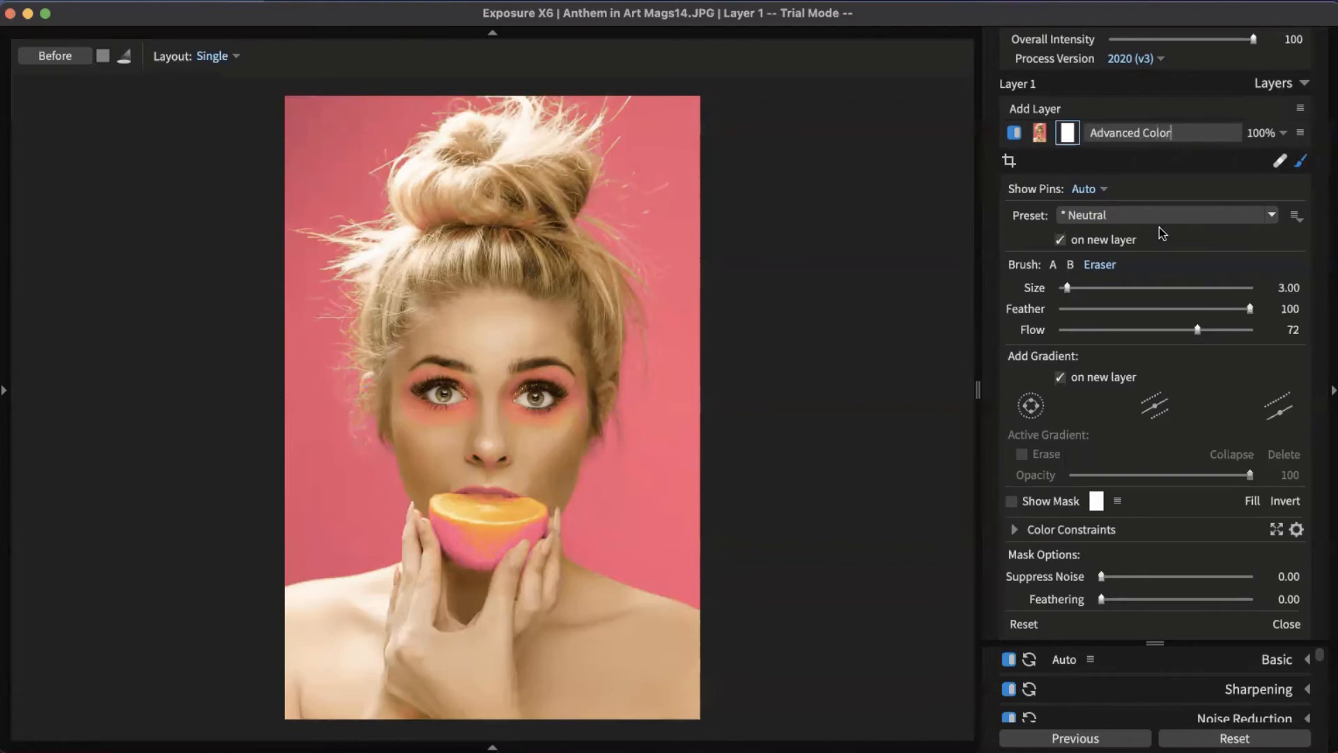
pyautogui.write(' Edit')
pyautogui.press('Return')
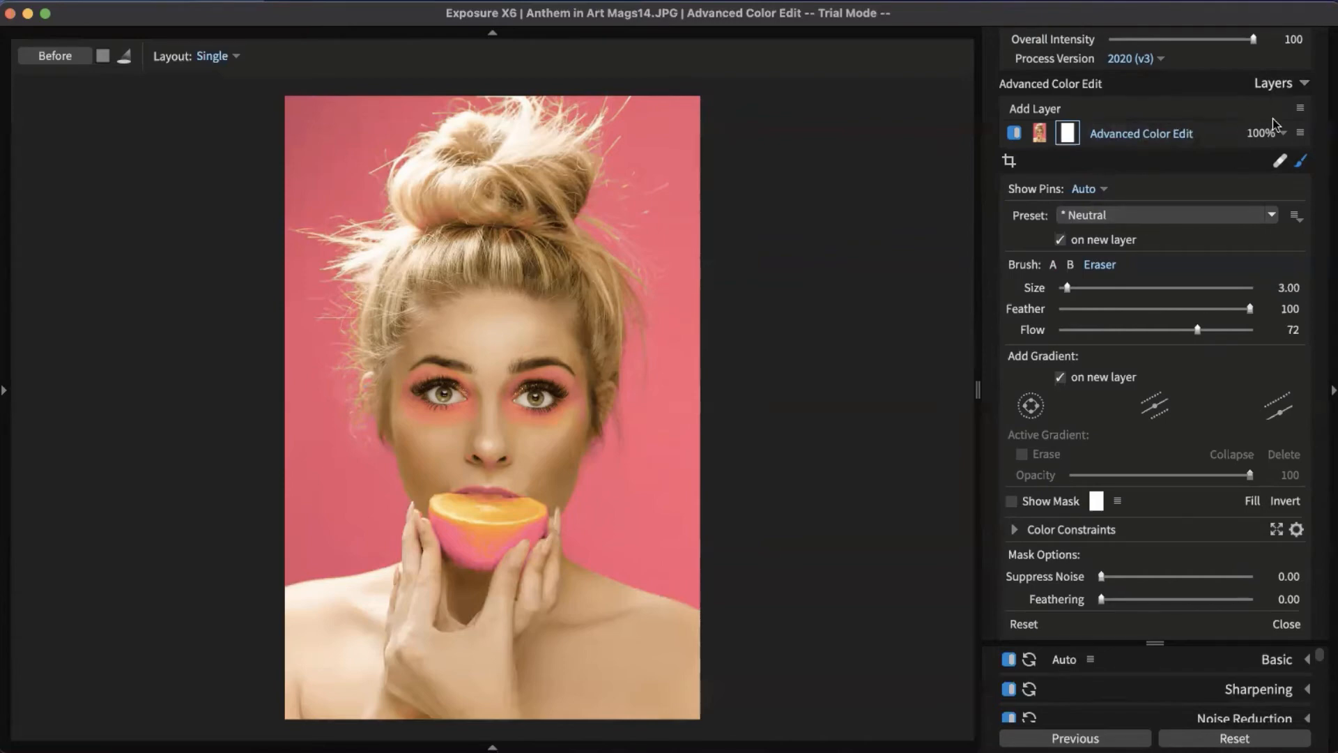
pyautogui.click(1014, 133)
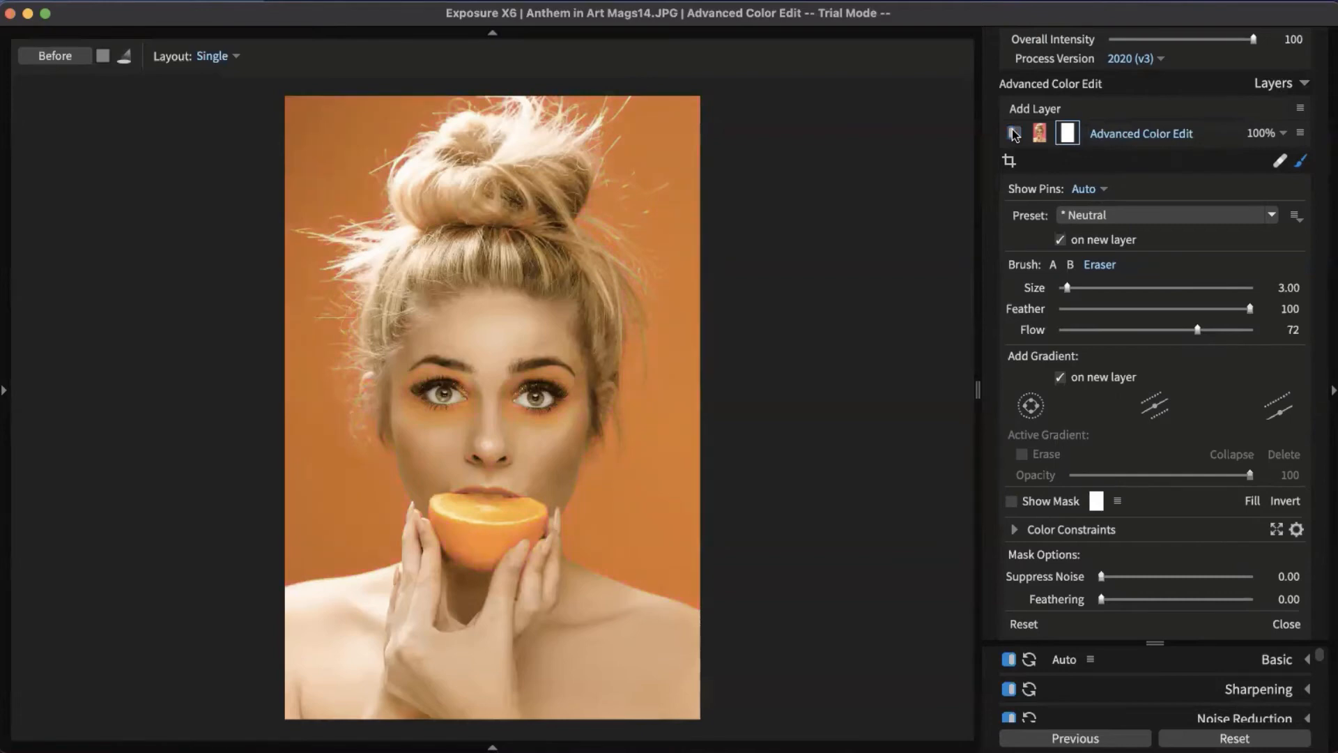
pyautogui.click(1014, 132)
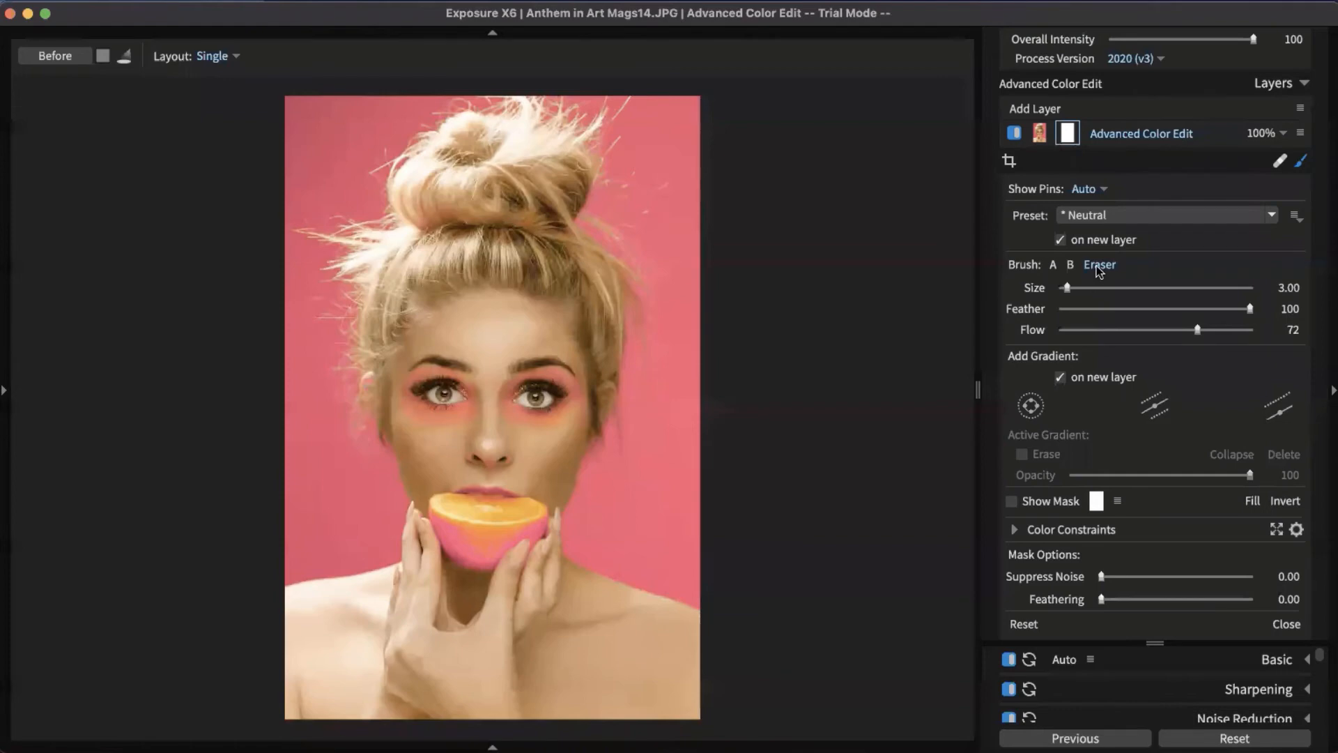
# Erase the pink recoloring from the orange slice and around the eyes at flow 100, and close the brush mask settings
pyautogui.moveTo(1197, 329); pyautogui.dragTo(1250, 329)
pyautogui.press(']')
pyautogui.press(']')
pyautogui.press(']')
pyautogui.press(']')
pyautogui.moveTo(493, 556)
pyautogui.mouseDown()
pyautogui.moveTo(470, 507)
pyautogui.moveTo(457, 548)
pyautogui.moveTo(454, 511)
pyautogui.moveTo(446, 539)
pyautogui.moveTo(498, 481)
pyautogui.moveTo(502, 552)
pyautogui.moveTo(514, 497)
pyautogui.mouseUp()
pyautogui.press('[')
pyautogui.moveTo(526, 401)
pyautogui.mouseDown()
pyautogui.moveTo(567, 366)
pyautogui.moveTo(545, 417)
pyautogui.moveTo(499, 421)
pyautogui.moveTo(441, 393)
pyautogui.moveTo(431, 402)
pyautogui.moveTo(448, 442)
pyautogui.mouseUp()
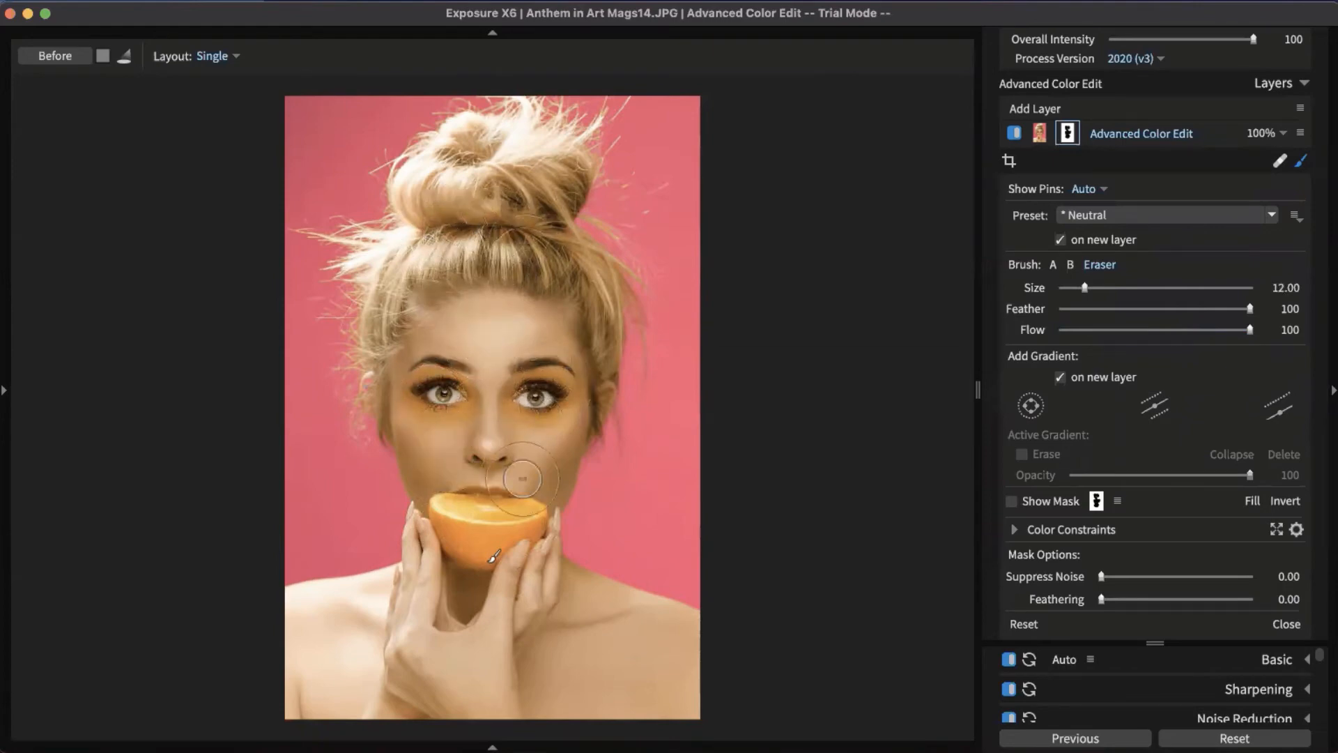
pyautogui.press('[')
pyautogui.press('[')
pyautogui.press('[')
pyautogui.click(1299, 159)
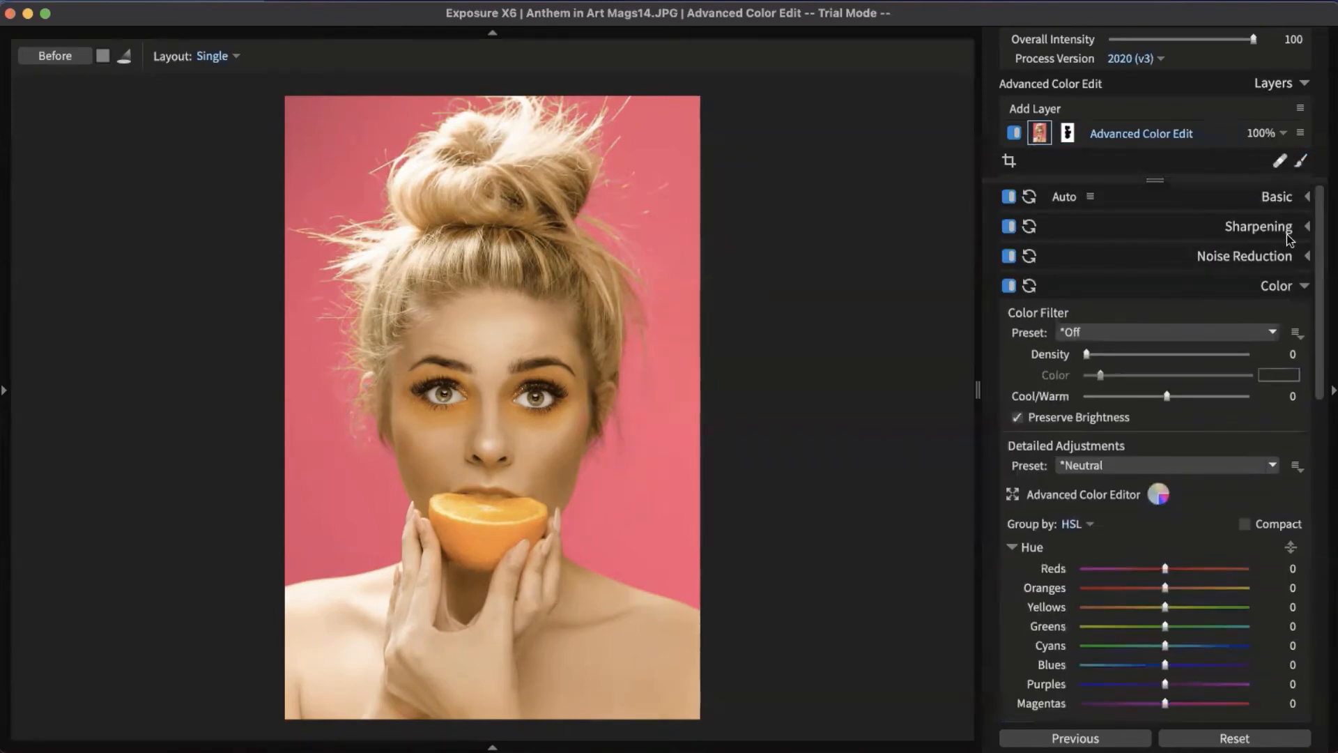
# Shift the target hue range to 300.51 to 21.64 in the Advanced Color Editor and close the editor
pyautogui.click(1060, 494)
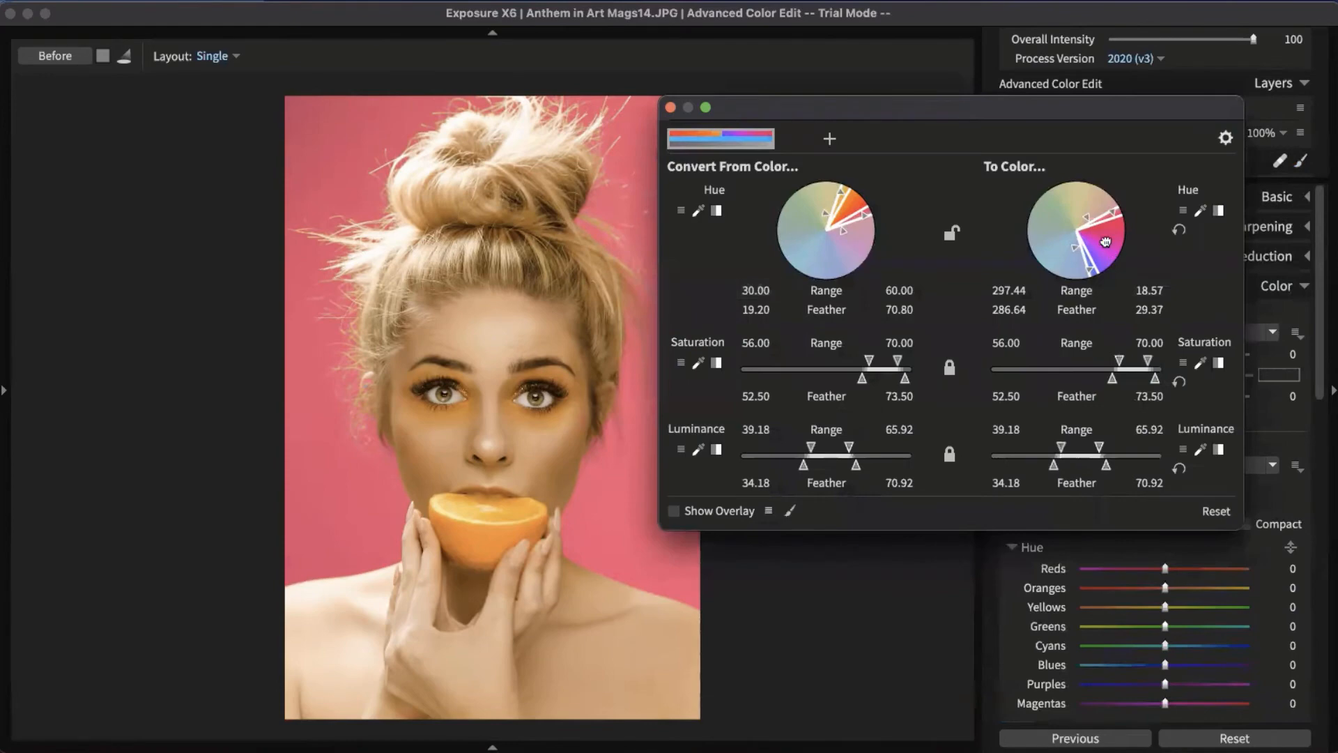
pyautogui.moveTo(1106, 244)
pyautogui.mouseDown()
pyautogui.moveTo(1088, 263)
pyautogui.moveTo(1105, 218)
pyautogui.moveTo(1078, 211)
pyautogui.moveTo(1116, 223)
pyautogui.moveTo(1127, 247)
pyautogui.mouseUp()
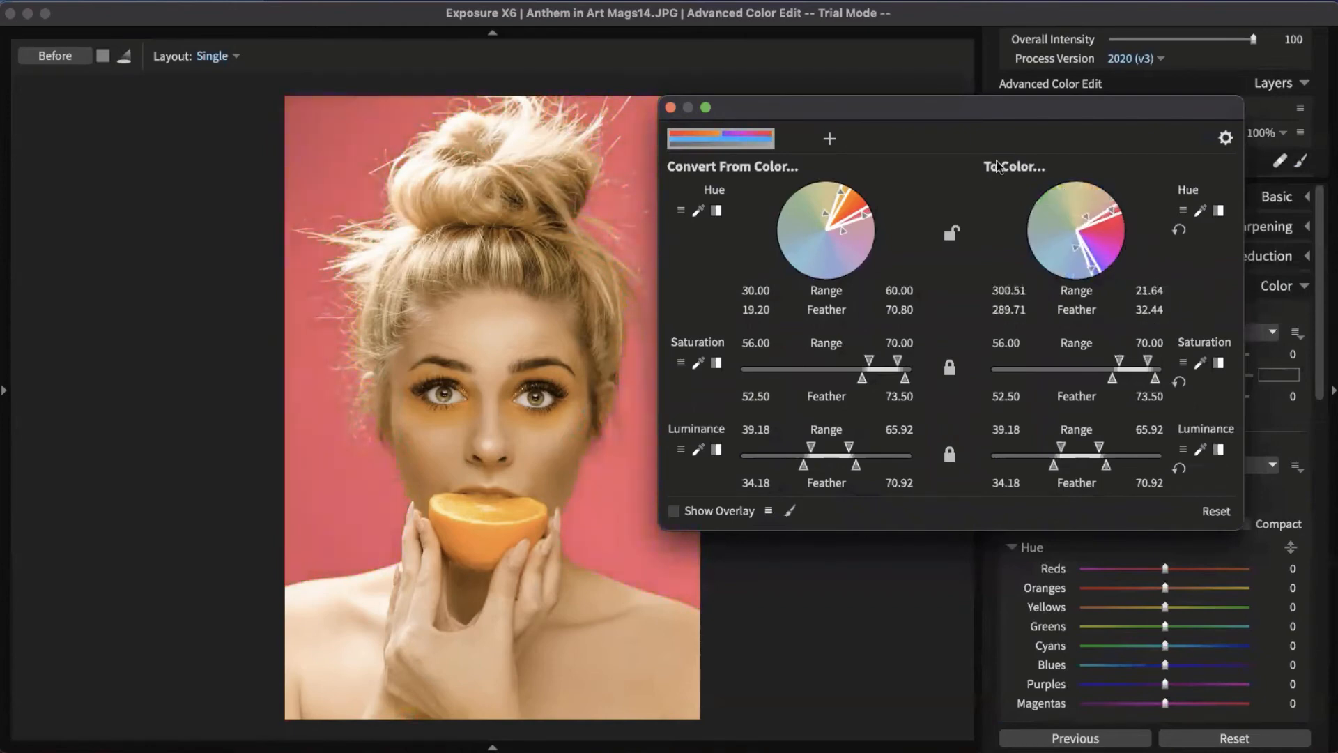
pyautogui.moveTo(950, 105); pyautogui.dragTo(940, 88)
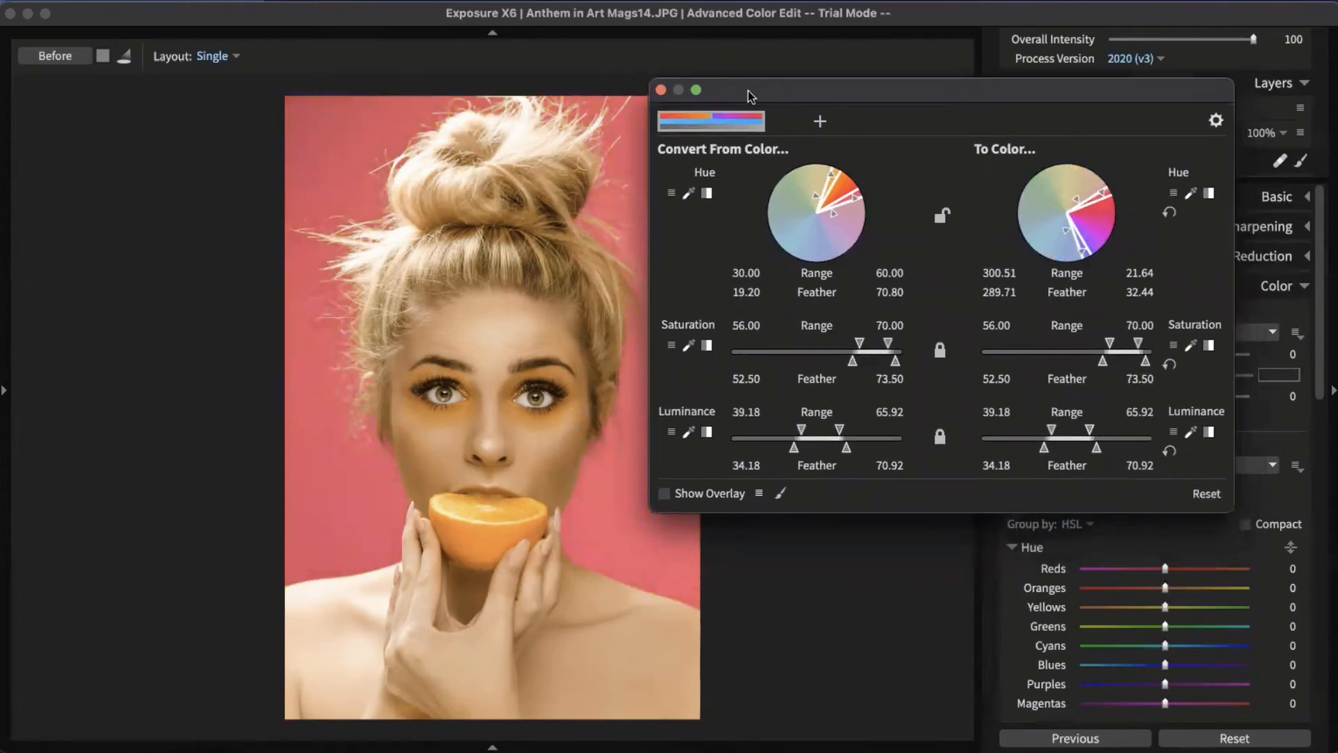
pyautogui.click(661, 90)
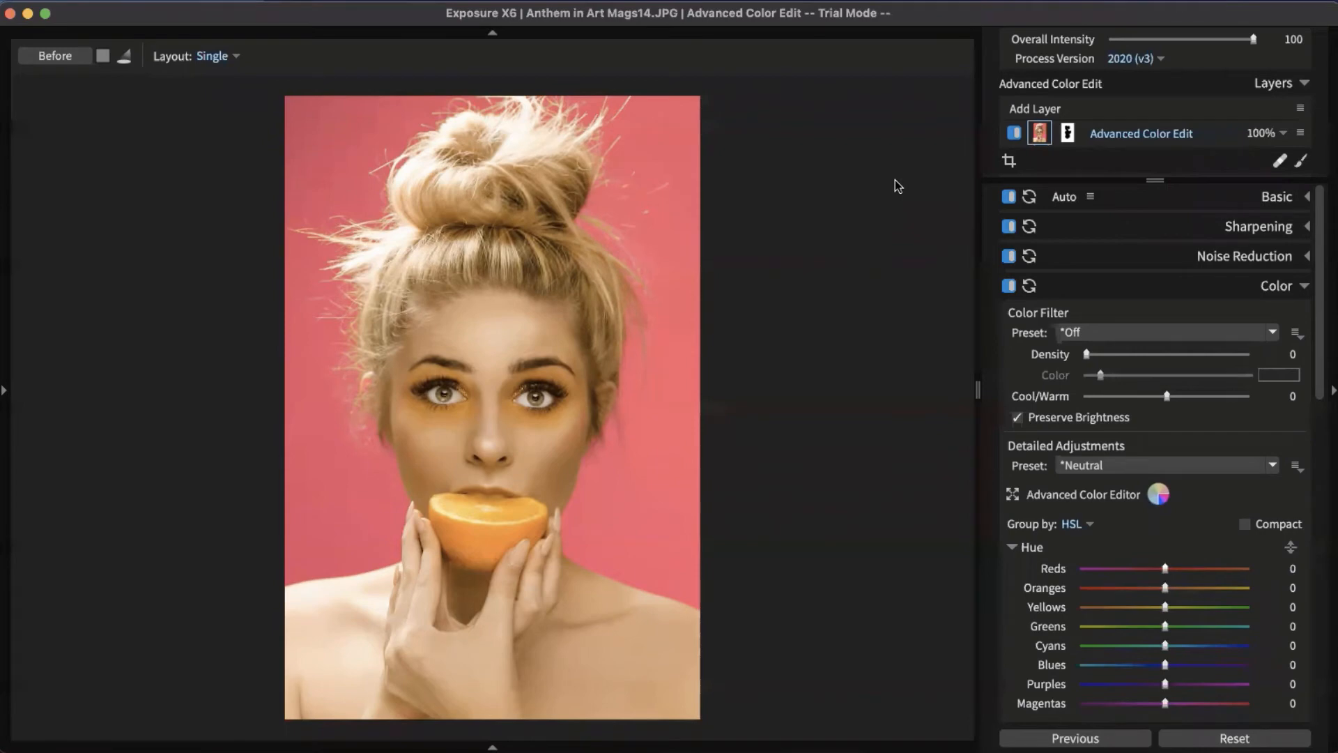
# Return to the thumbnail grid, collapse the Color adjustments, and open the image Anthem in Art DK Summer 2020 1.JPG
pyautogui.press('g')
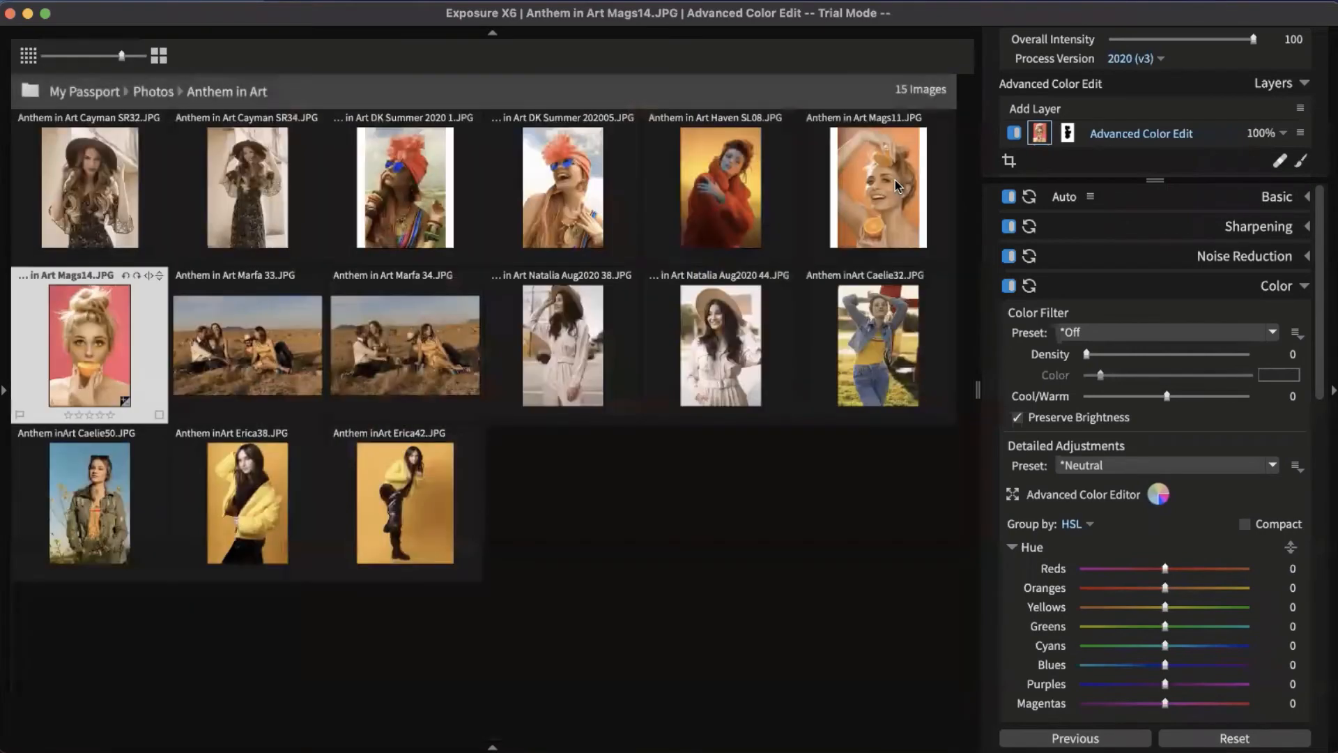
pyautogui.click(902, 562)
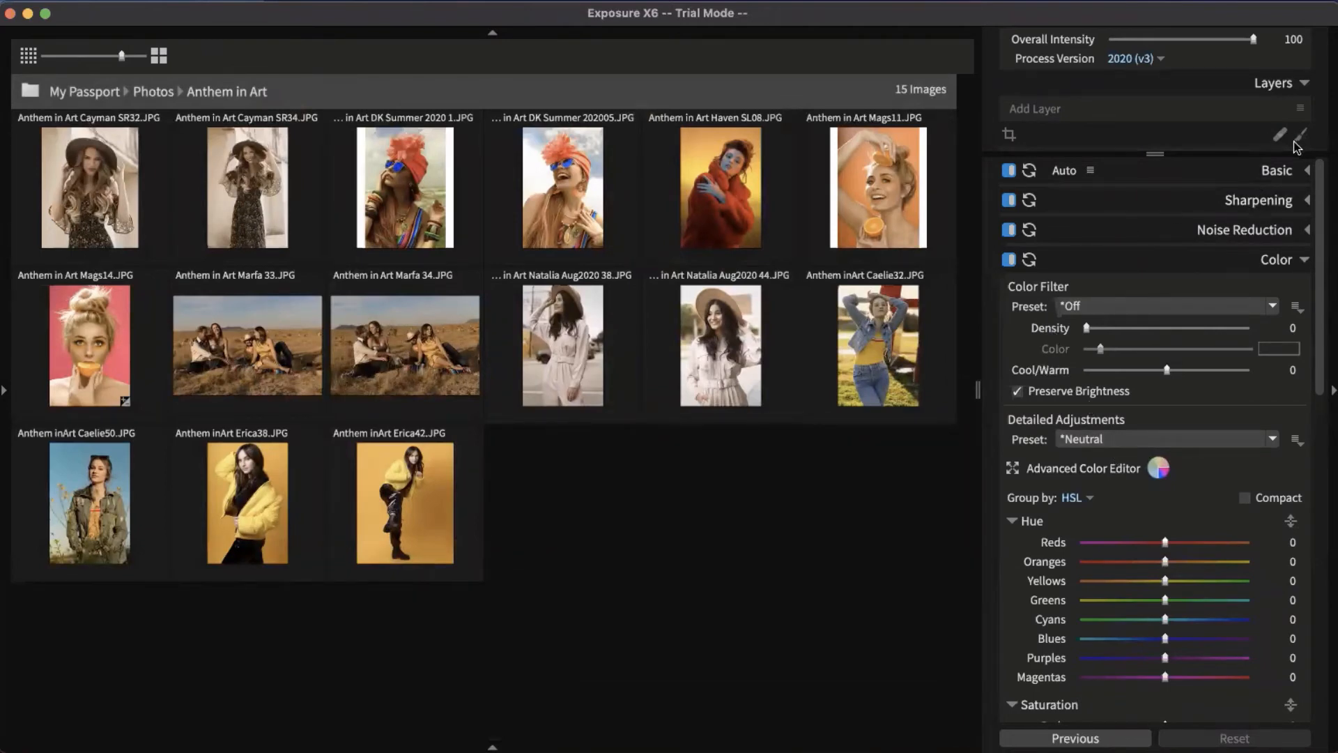
pyautogui.click(1284, 261)
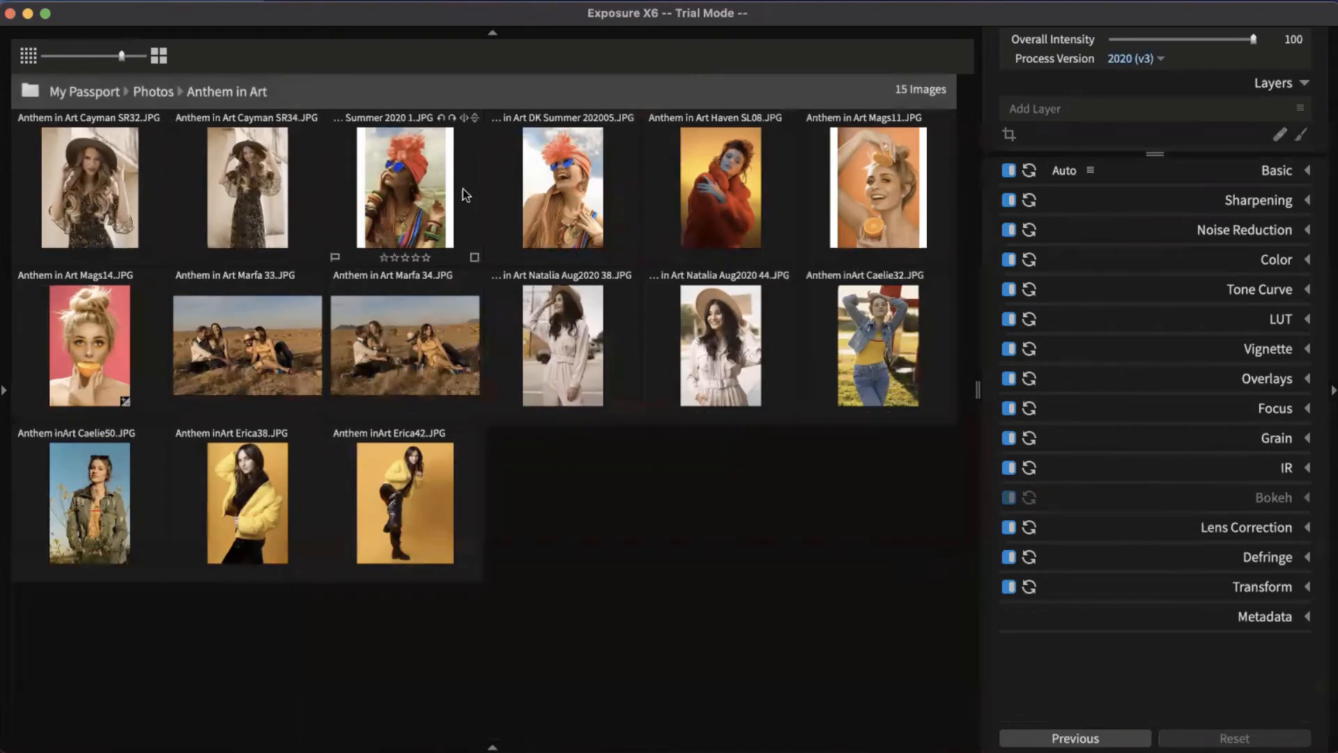
pyautogui.doubleClick(412, 188)
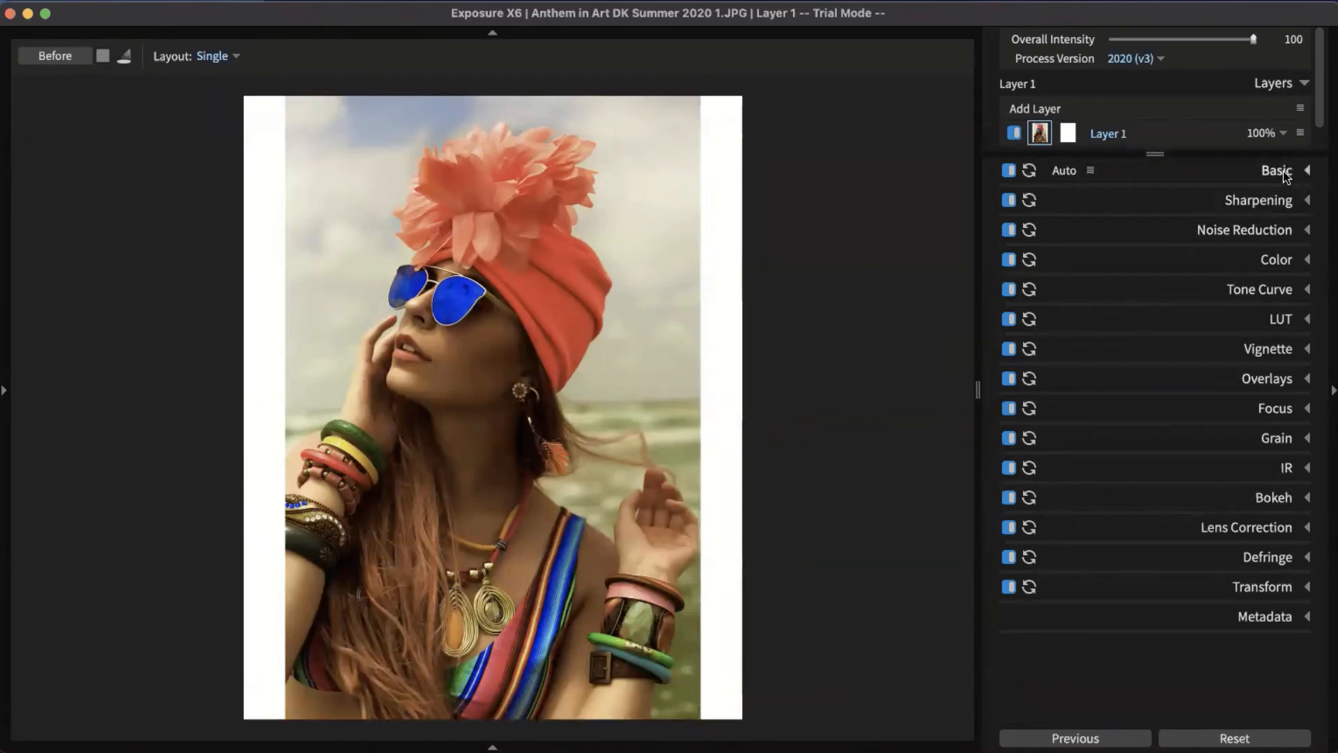
# Examine the Color Constraints in this image's brush mask settings, and close the settings
pyautogui.click(1286, 83)
pyautogui.click(1286, 83)
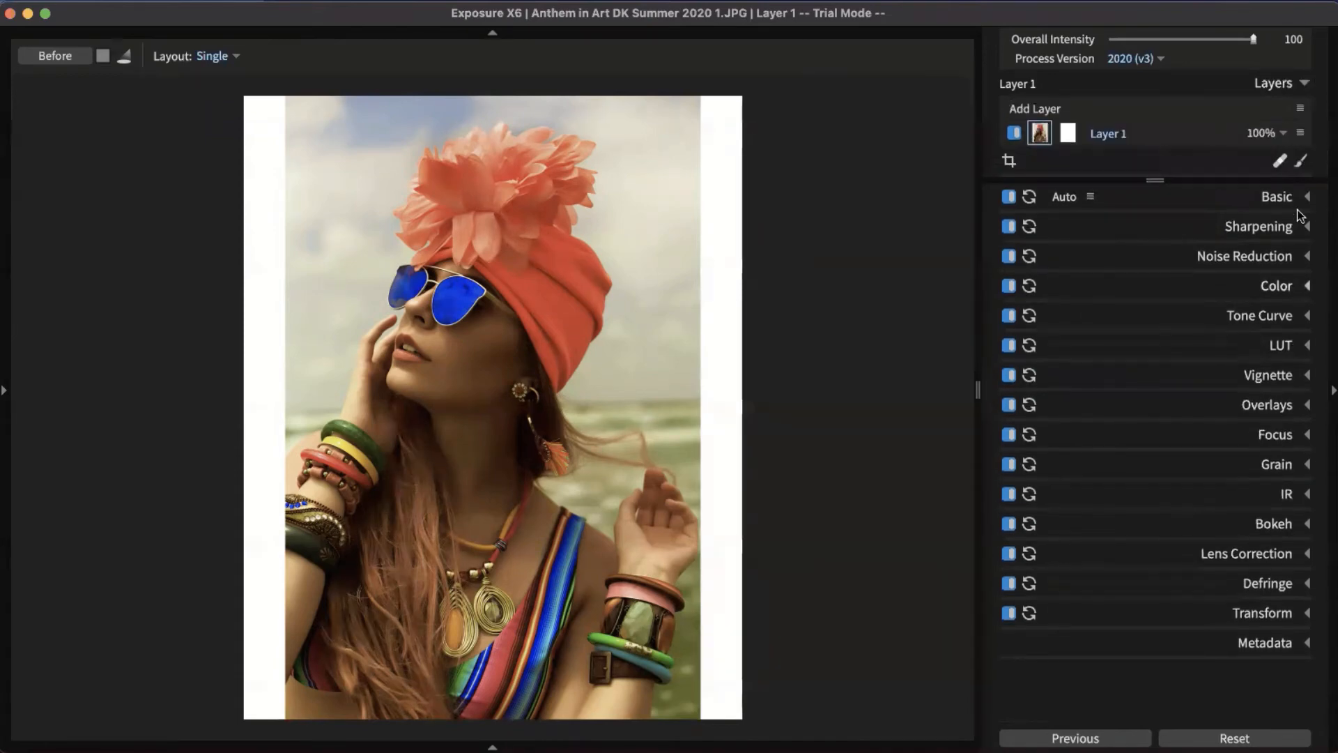
pyautogui.click(1301, 161)
pyautogui.moveTo(1185, 181); pyautogui.dragTo(1185, 643)
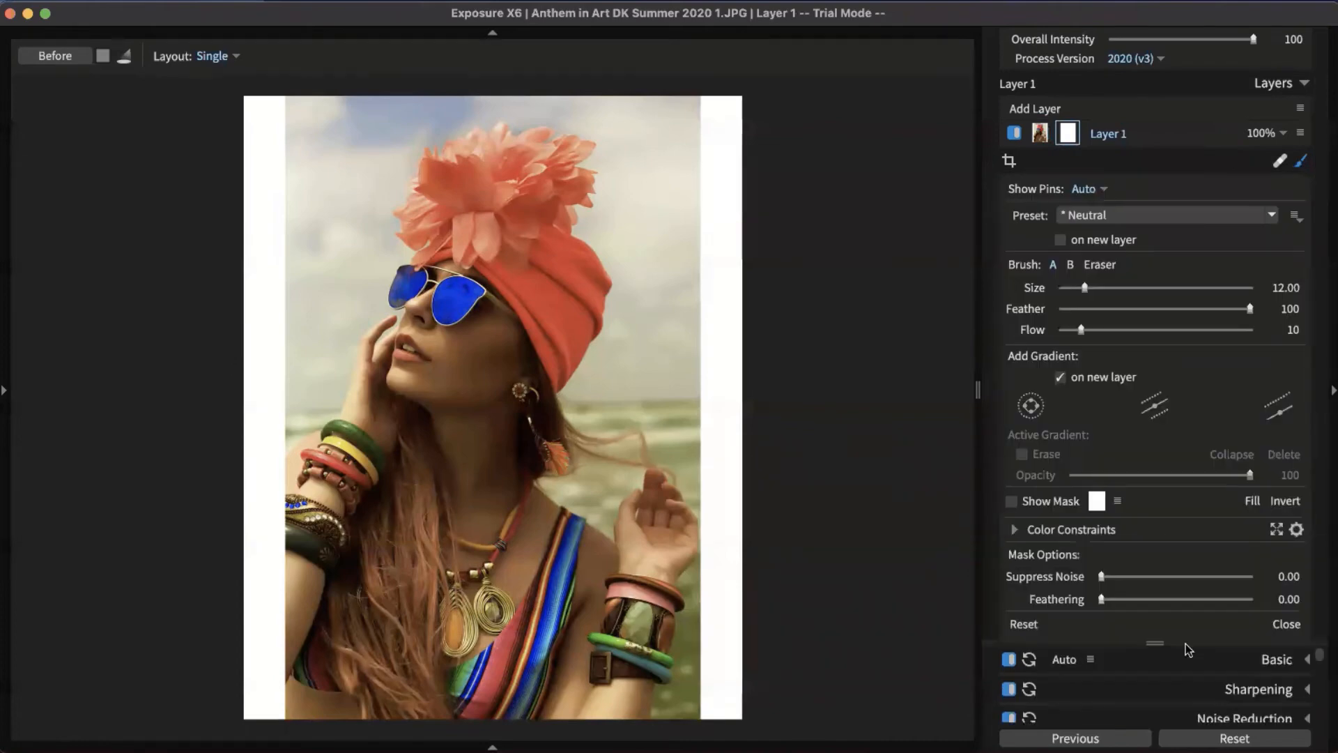
pyautogui.click(1046, 531)
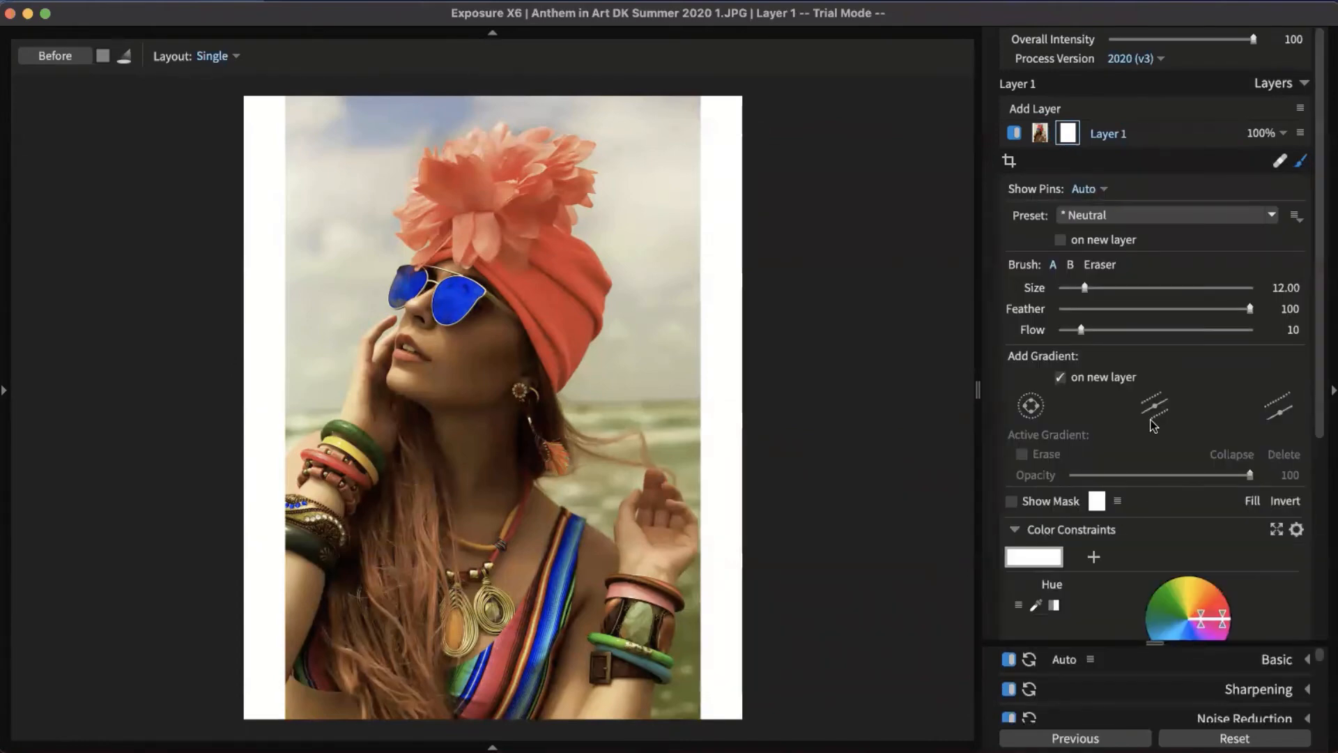
pyautogui.scroll(-8, 1154, 428)
pyautogui.scroll(5, 1185, 415)
pyautogui.scroll(-5, 1206, 386)
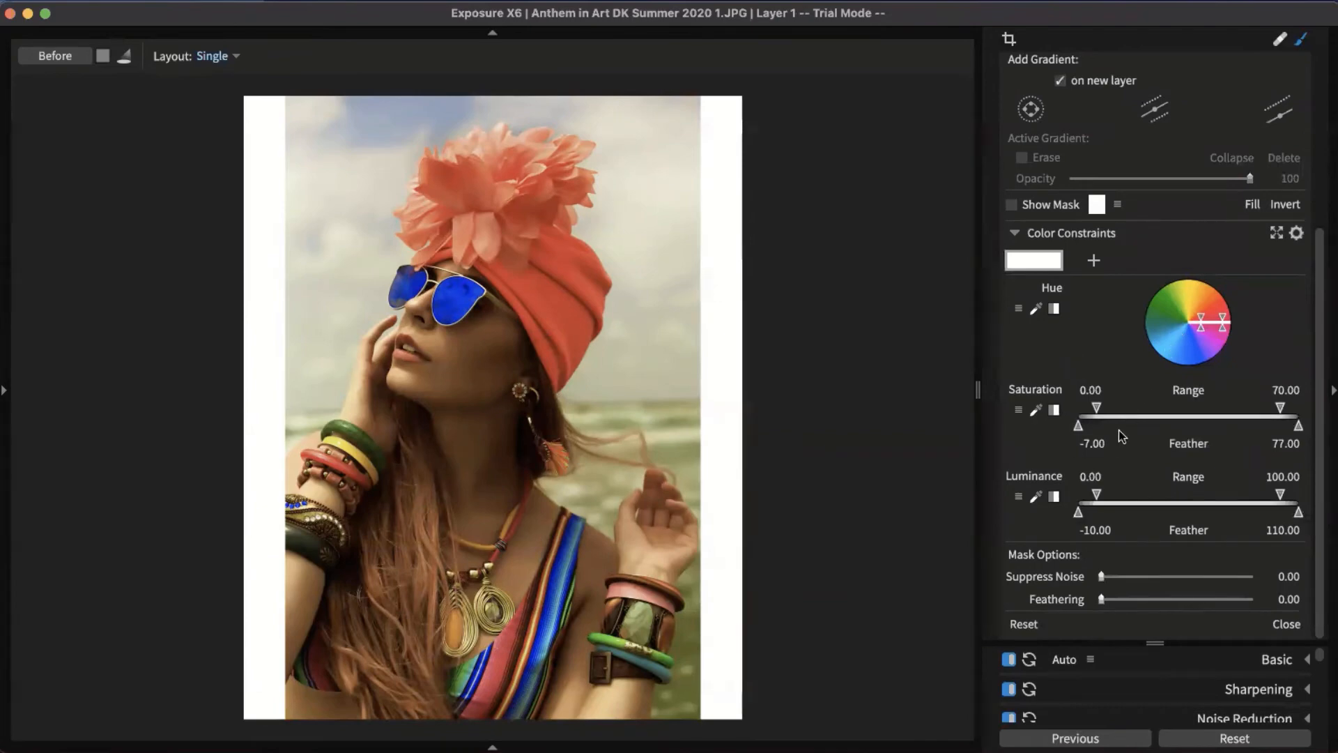
pyautogui.moveTo(1181, 642); pyautogui.dragTo(1176, 514)
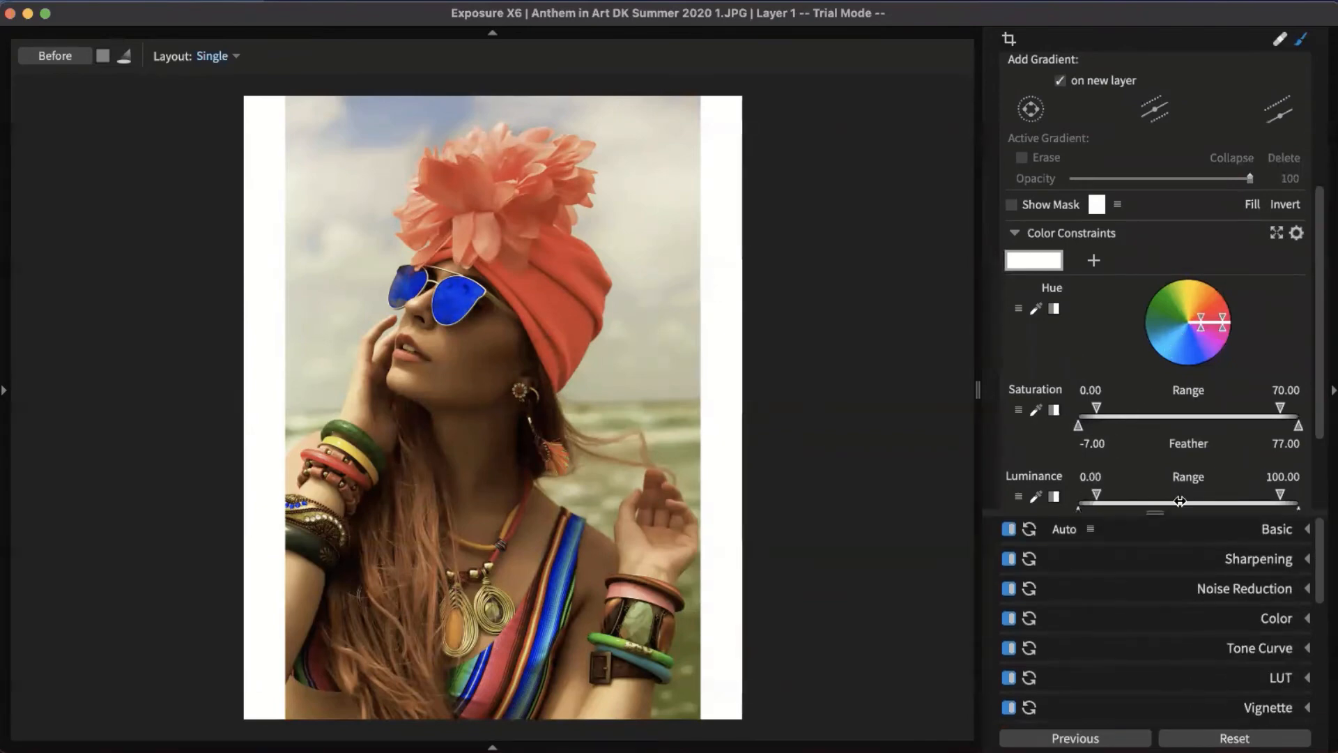
pyautogui.scroll(-3, 1209, 380)
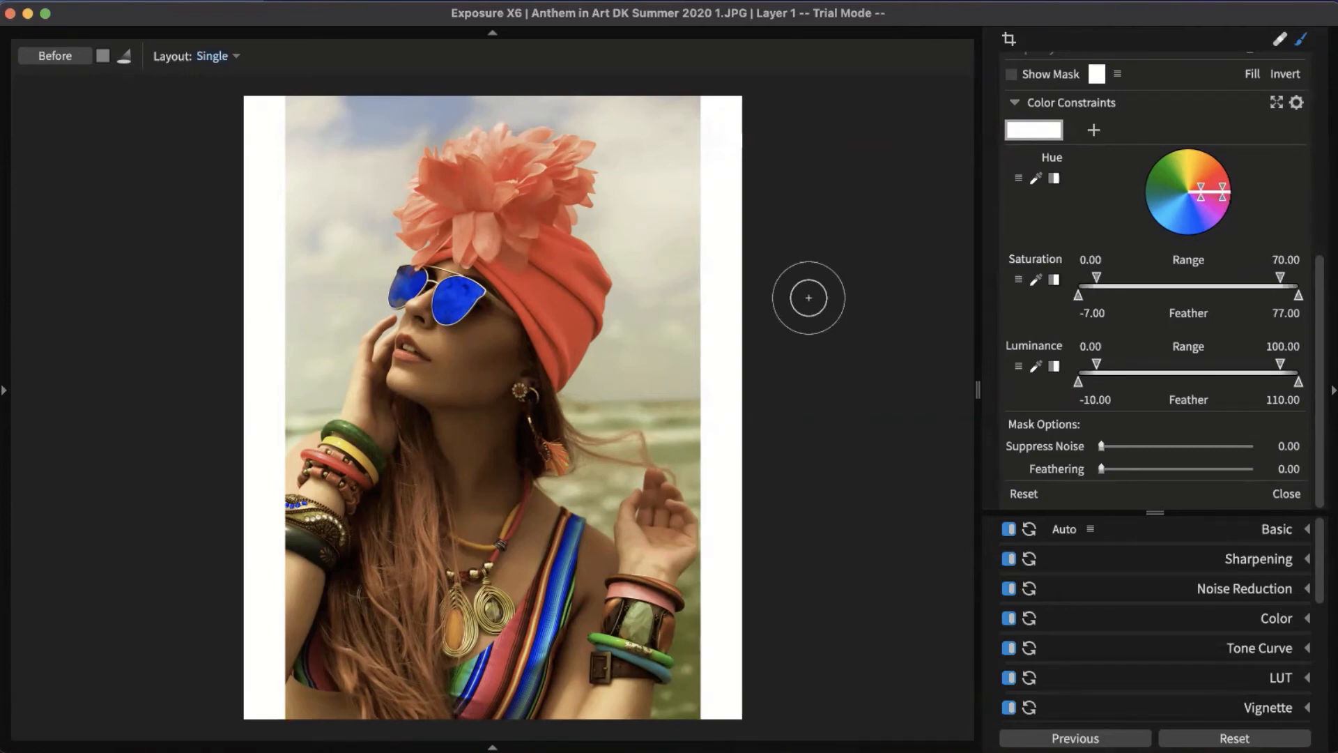
pyautogui.click(1059, 106)
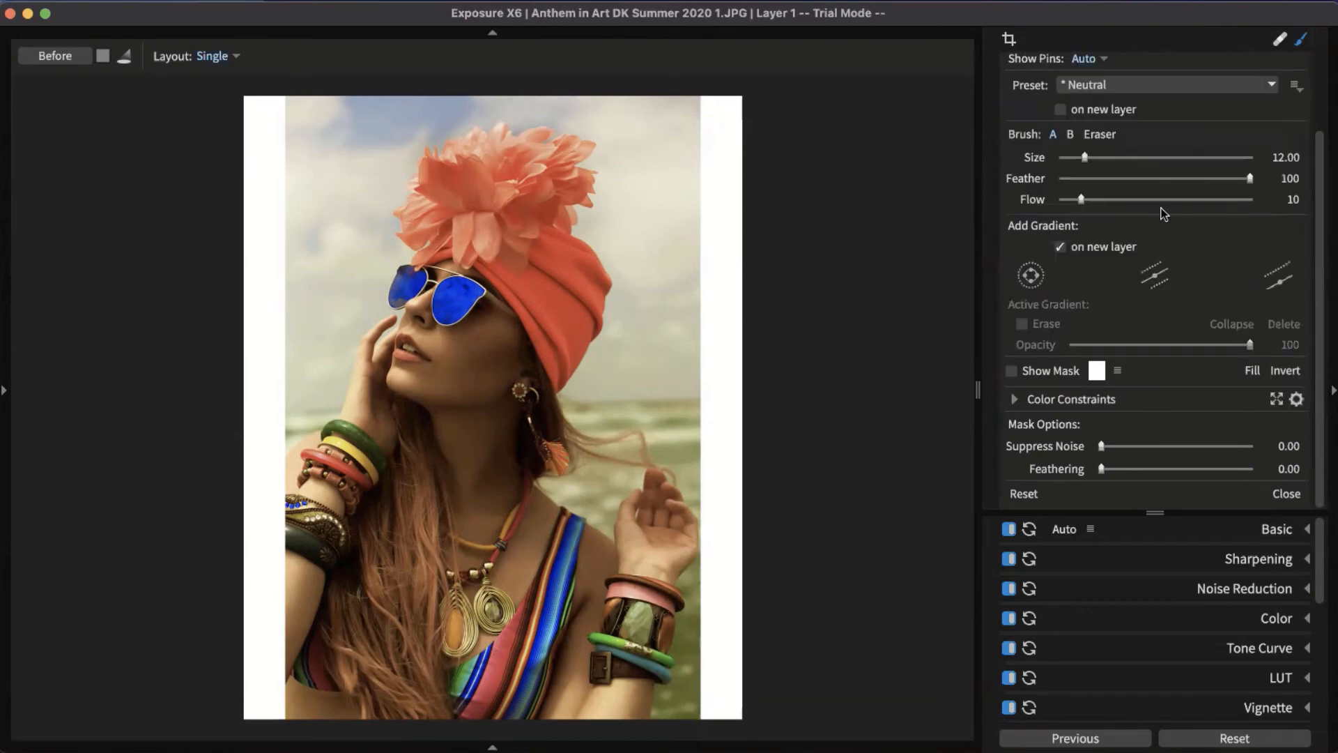
pyautogui.scroll(4, 1202, 315)
pyautogui.click(1301, 162)
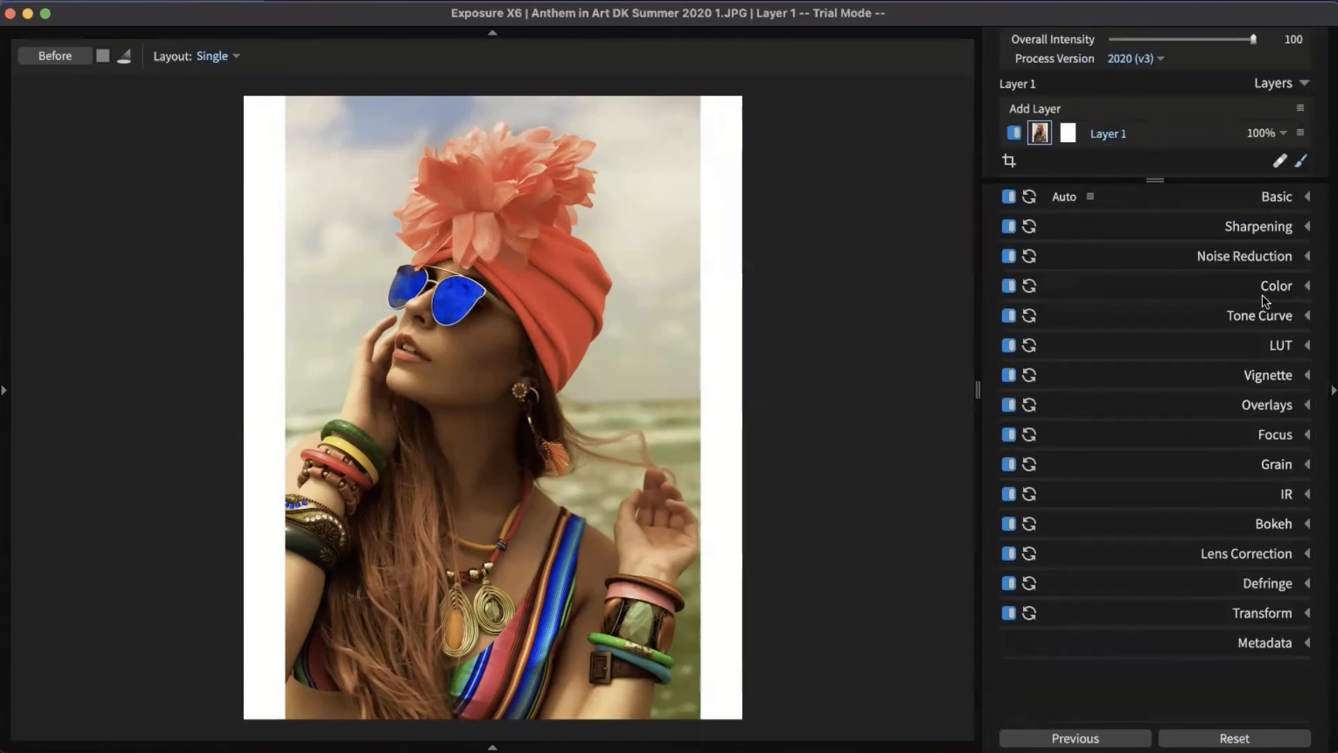
# Sample the orange turban as the source hue in the Advanced Color Editor, for a hue range of 21.44 to 45.44
pyautogui.click(1264, 290)
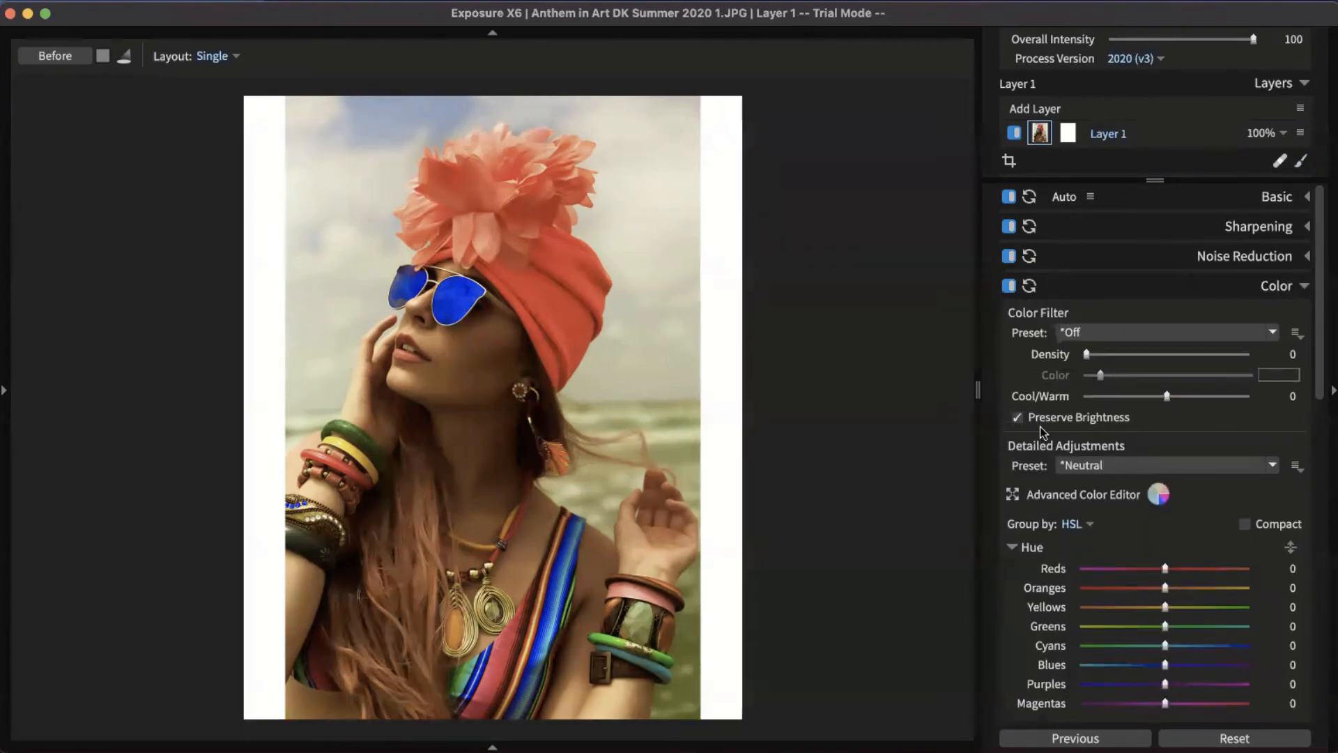
pyautogui.click(1047, 494)
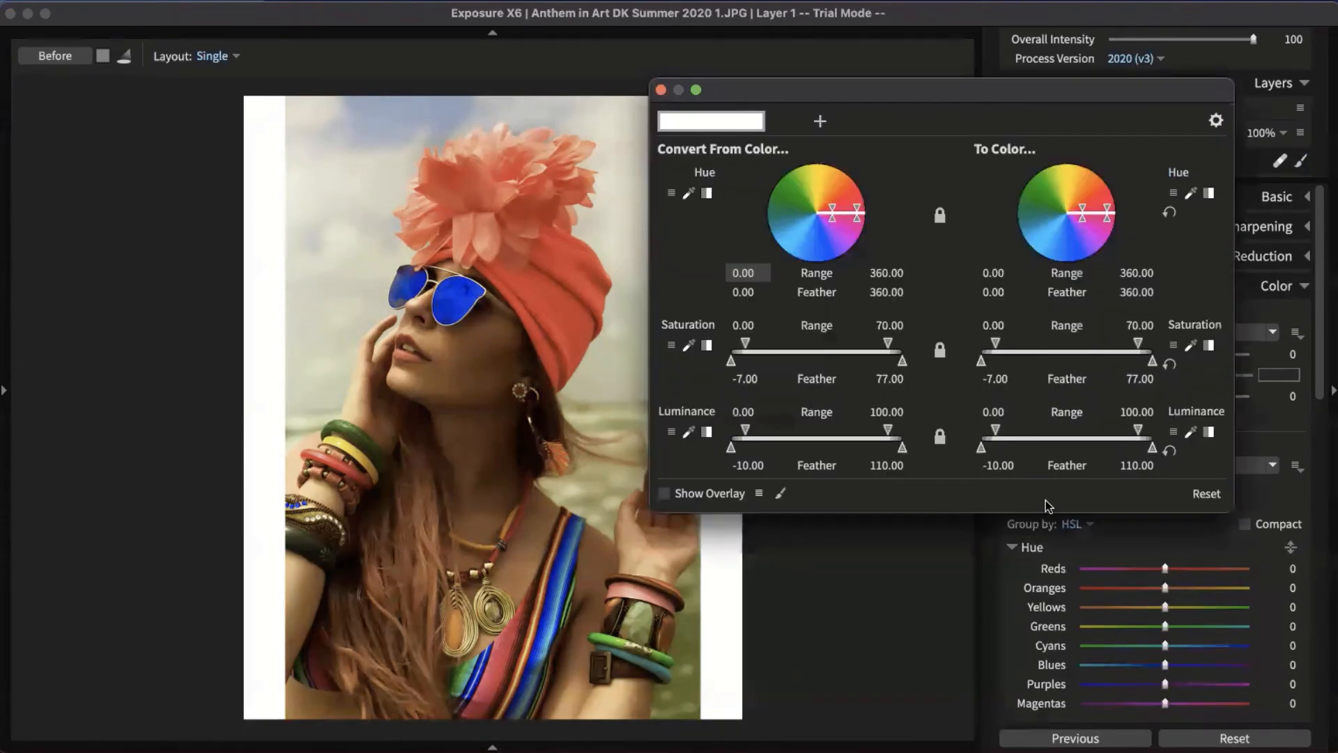
pyautogui.click(689, 195)
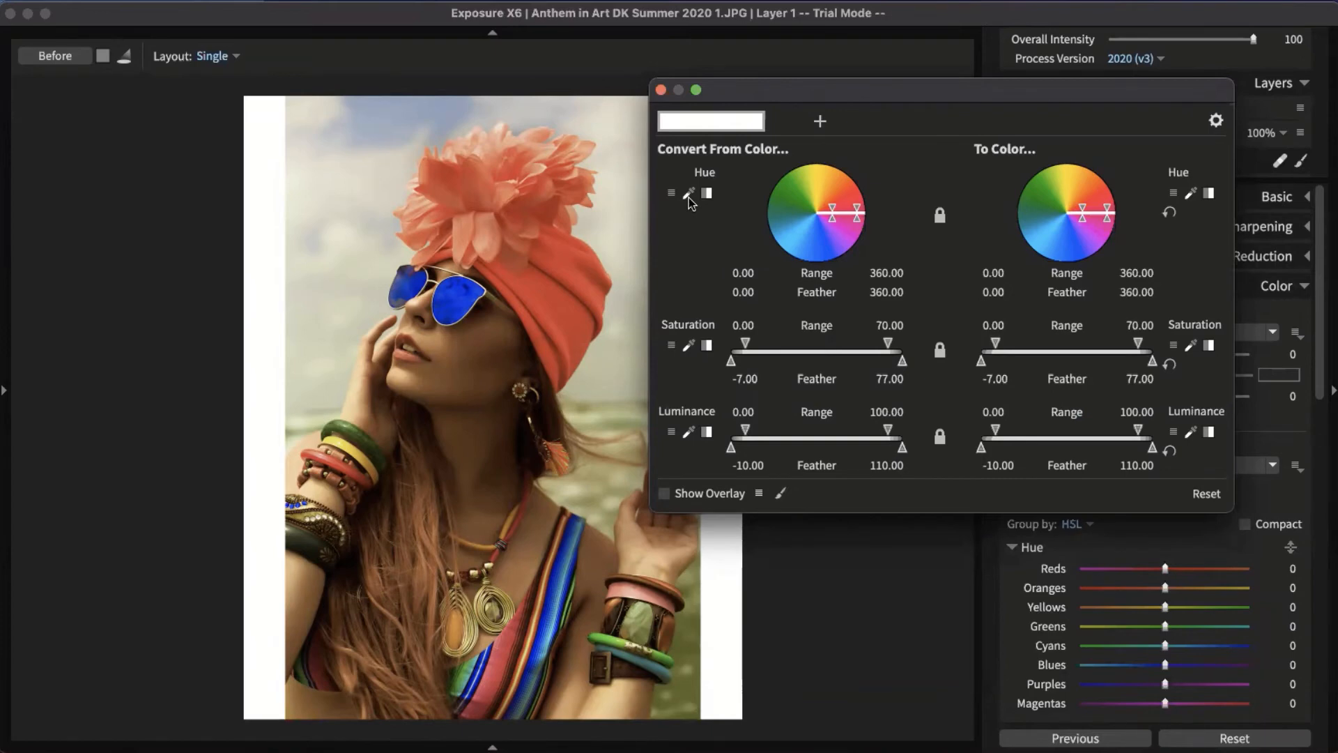
pyautogui.click(563, 262)
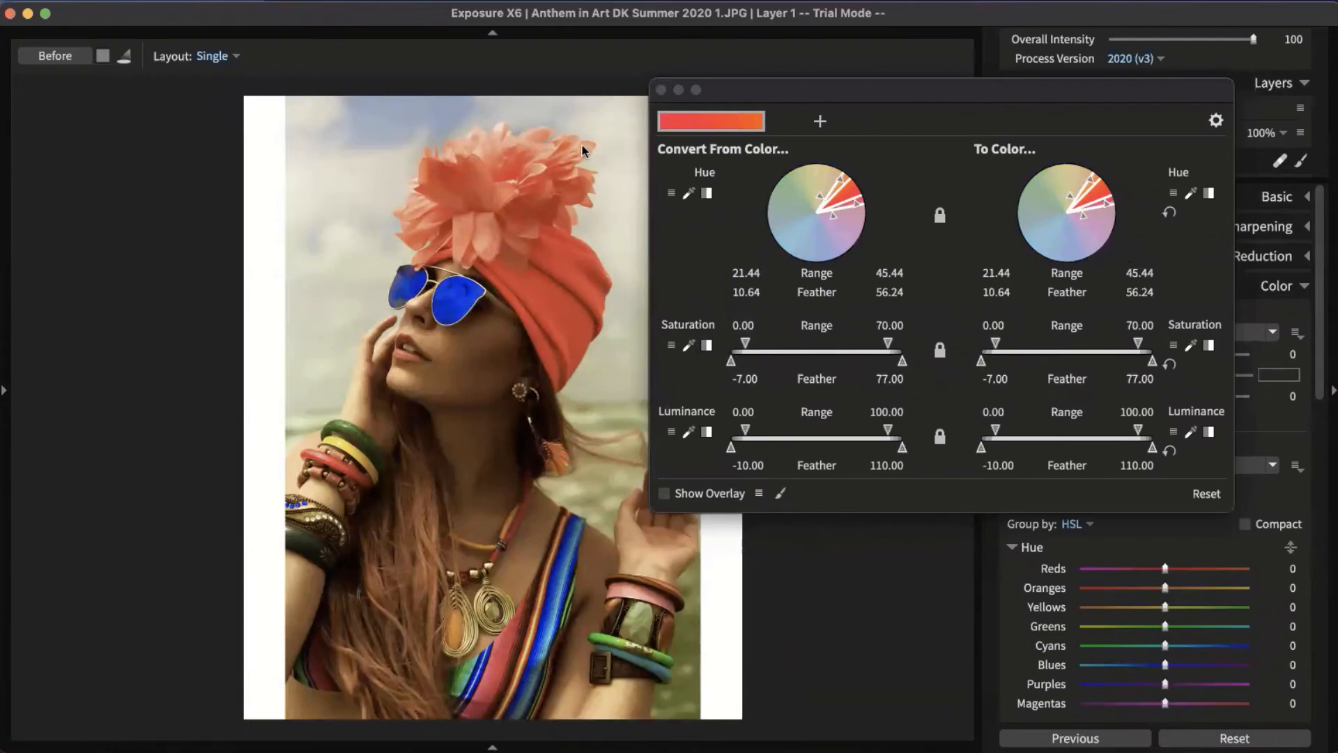
# Sample the turban's source saturation and lower the start of the range, for a saturation range of 0.00 to 54.66
pyautogui.click(547, 265)
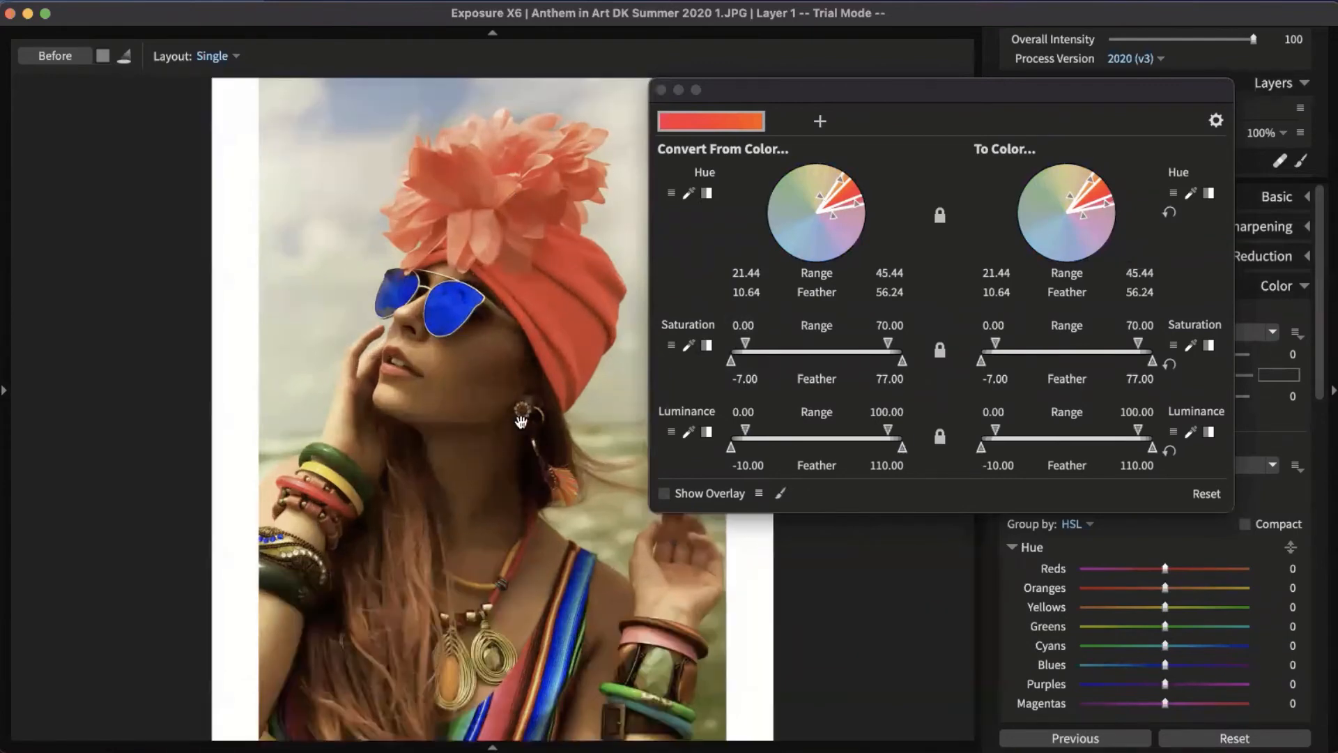
pyautogui.click(578, 439)
pyautogui.click(502, 677)
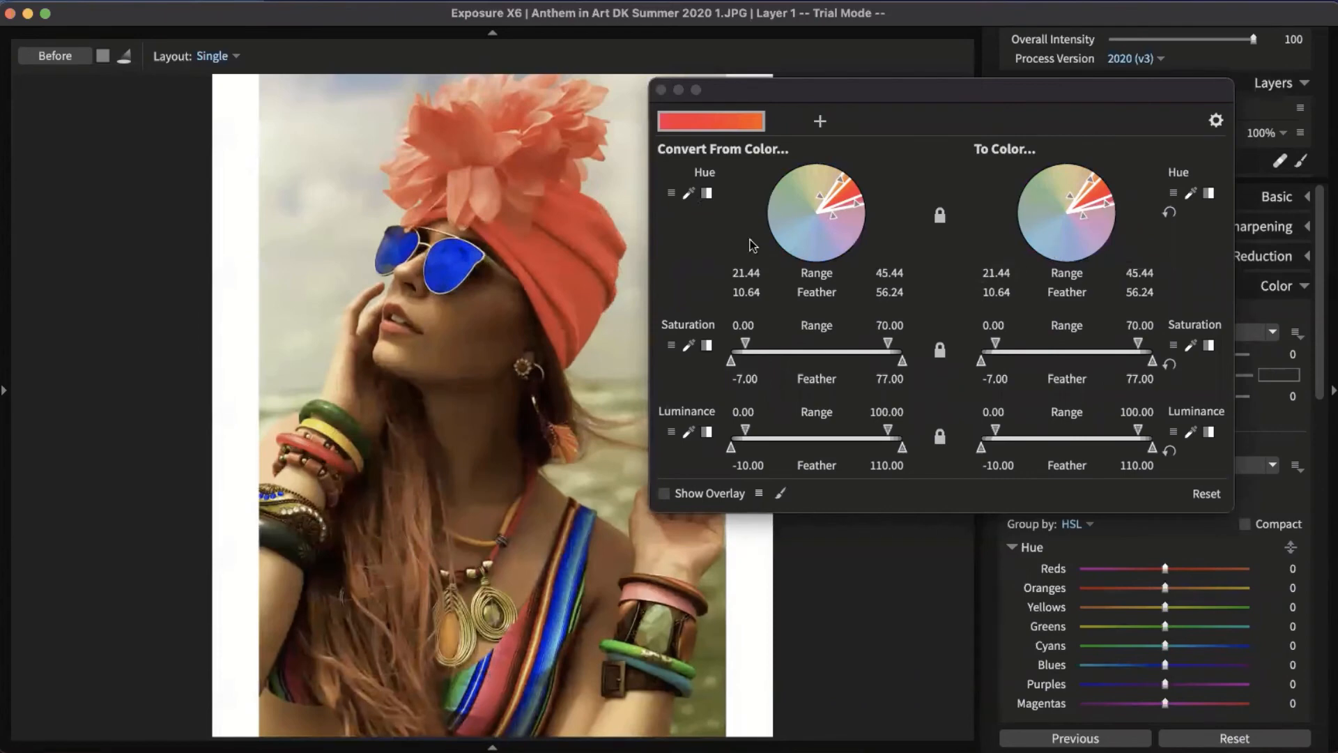
pyautogui.click(691, 349)
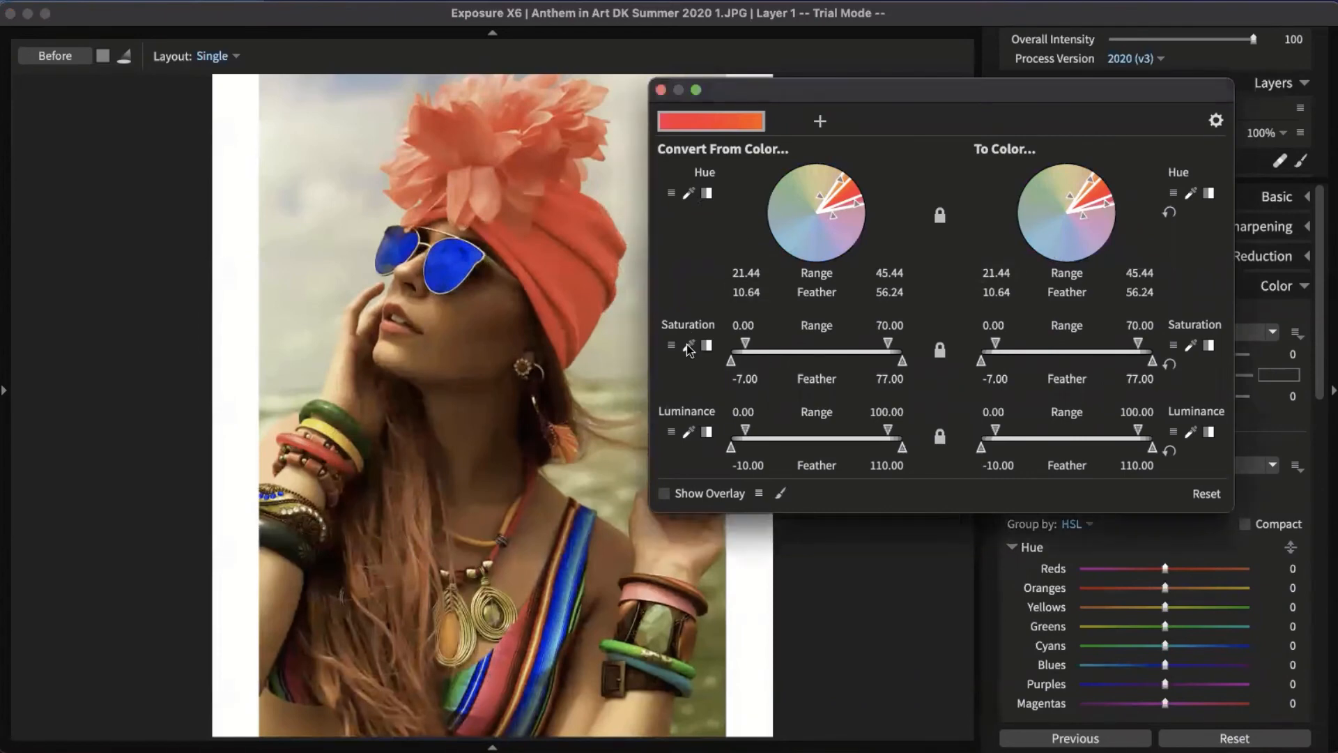
pyautogui.click(563, 283)
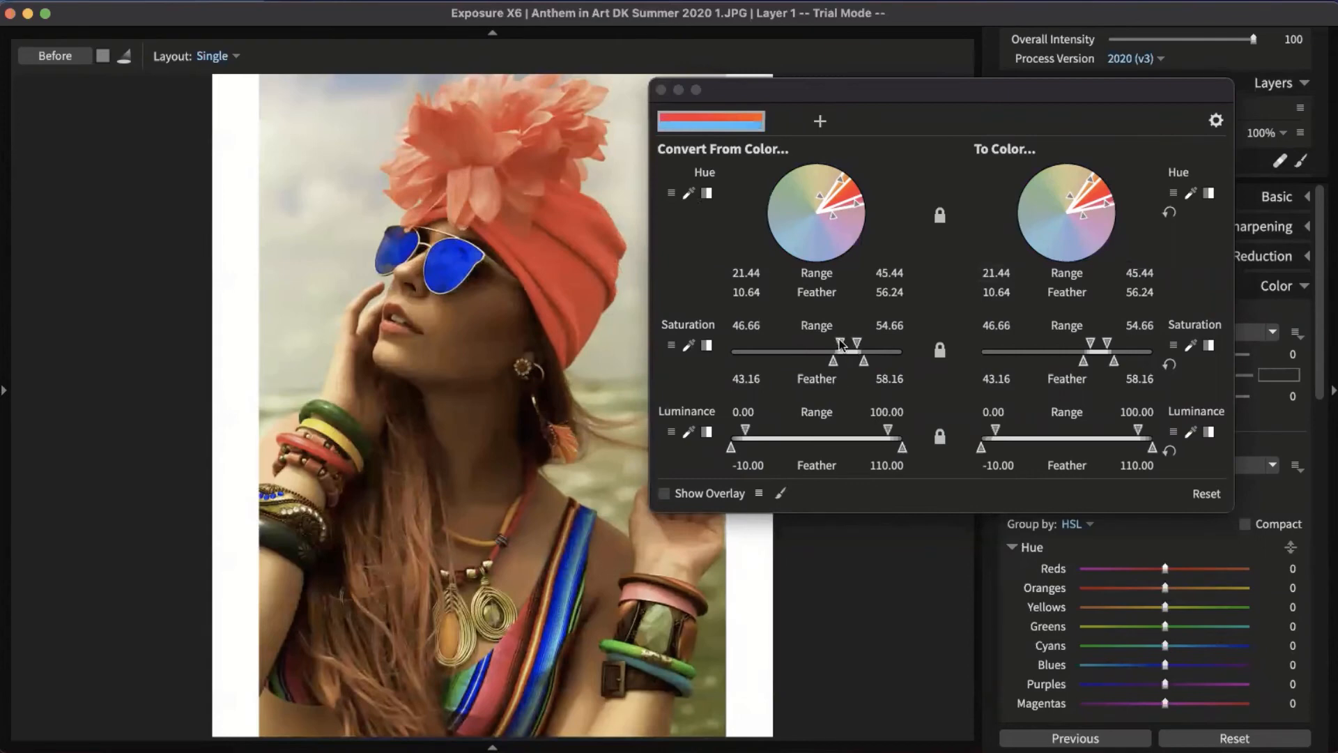
pyautogui.moveTo(840, 342); pyautogui.dragTo(609, 269)
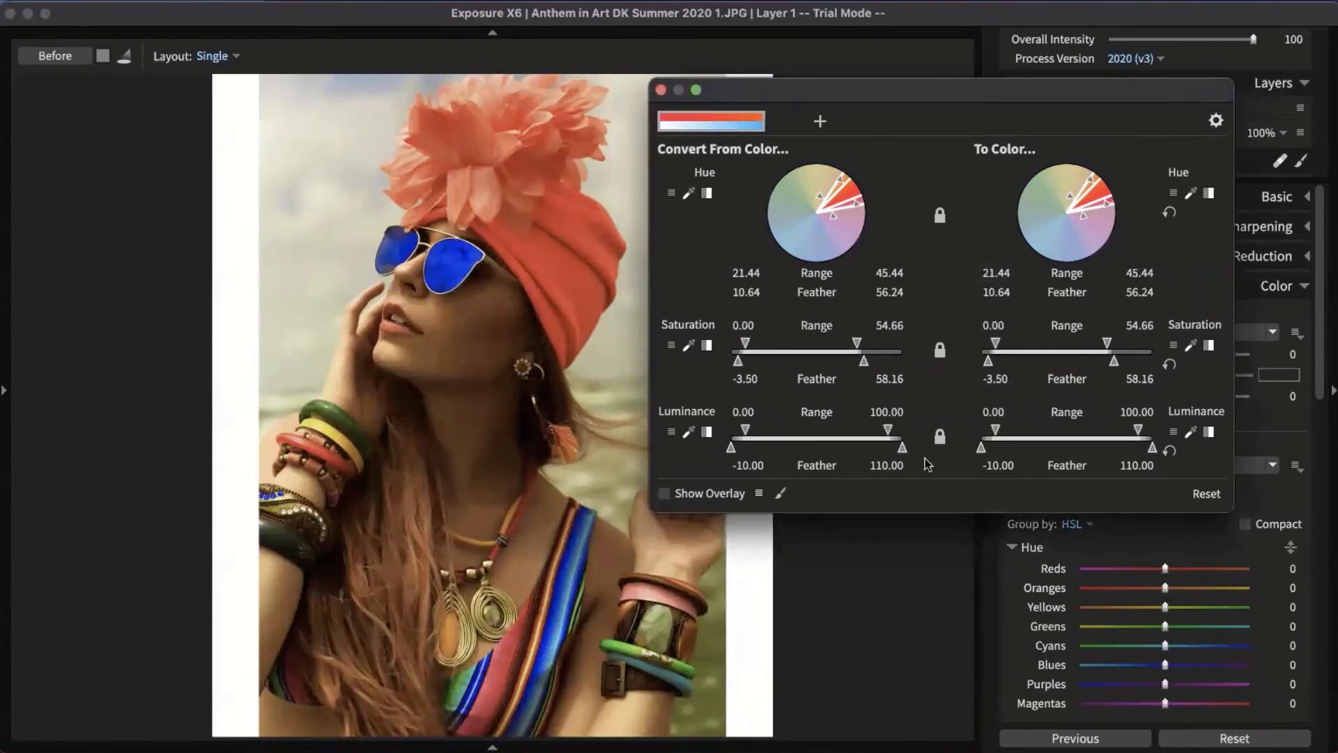
# Show the selection overlay and set the turban's source saturation range to 42.00 to 70.00
pyautogui.click(665, 493)
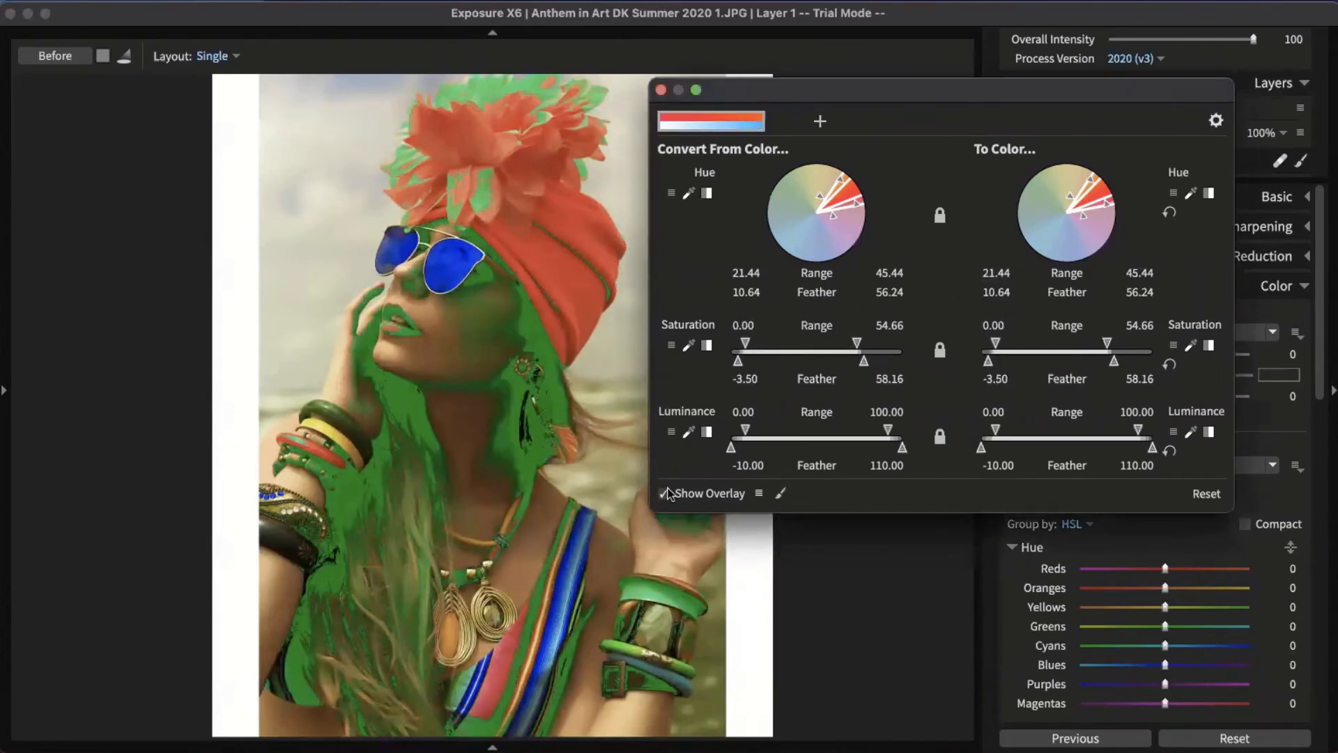
pyautogui.moveTo(745, 343); pyautogui.dragTo(889, 344)
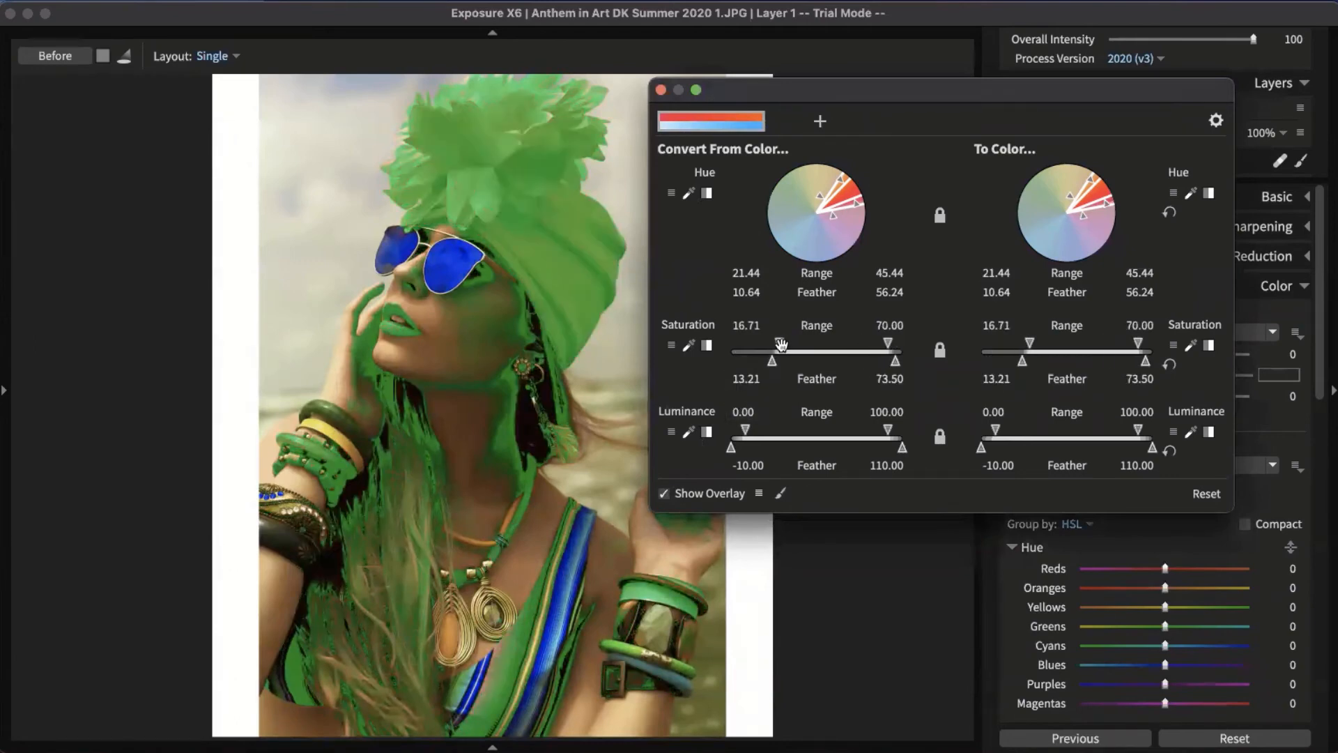
pyautogui.moveTo(781, 343); pyautogui.dragTo(830, 374)
# Narrow the turban's source luminance range to 27.55 to 91.43, then with the overlay hidden shift its target hue range to 343.68 to 32.52
pyautogui.moveTo(745, 430); pyautogui.dragTo(784, 433)
pyautogui.moveTo(881, 434)
pyautogui.mouseDown()
pyautogui.moveTo(815, 427)
pyautogui.moveTo(877, 446)
pyautogui.mouseUp()
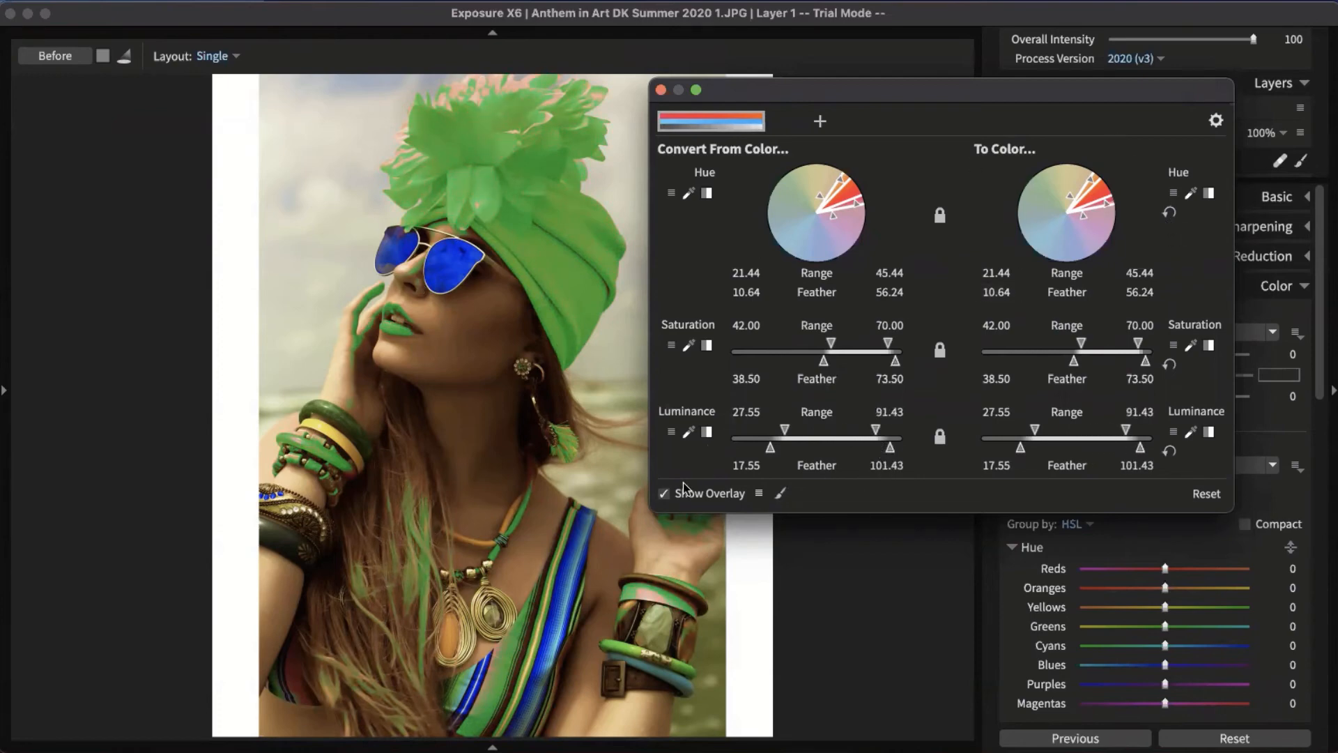
pyautogui.click(664, 493)
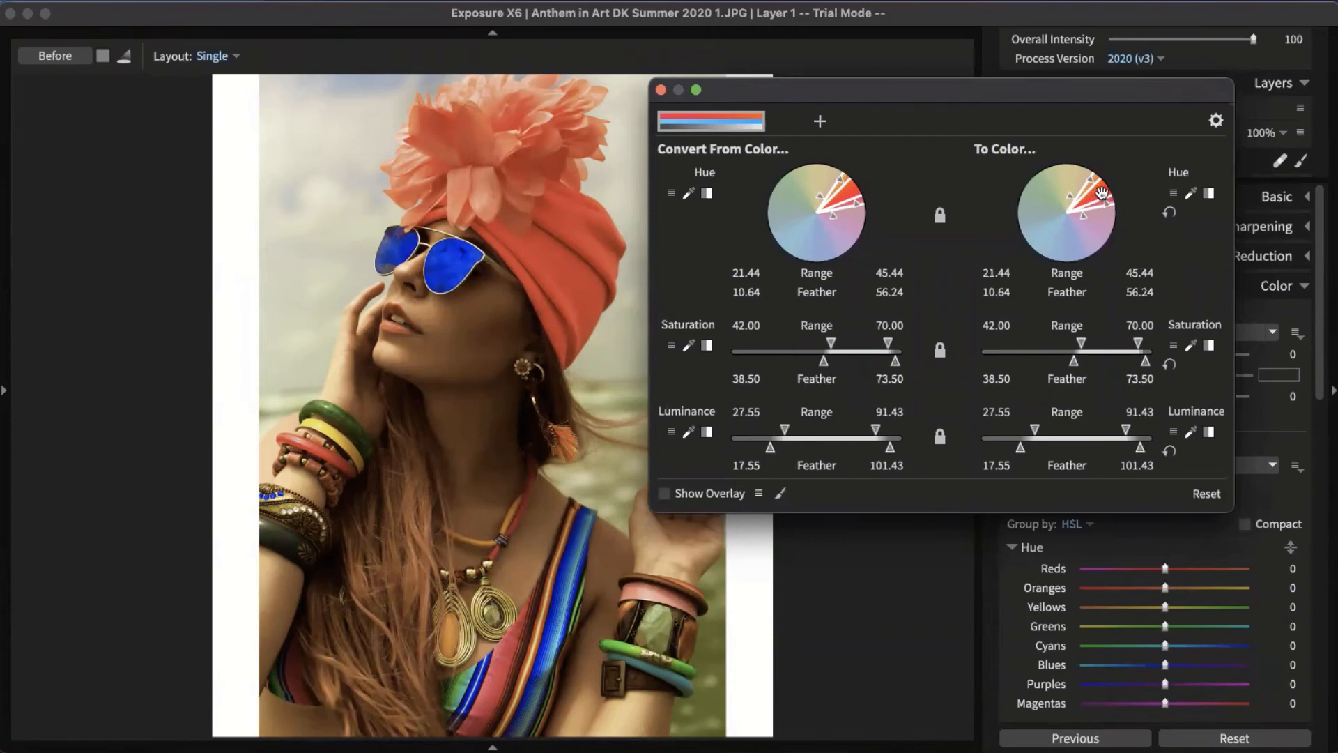
pyautogui.moveTo(1102, 193)
pyautogui.mouseDown()
pyautogui.moveTo(1108, 227)
pyautogui.moveTo(1106, 213)
pyautogui.mouseUp()
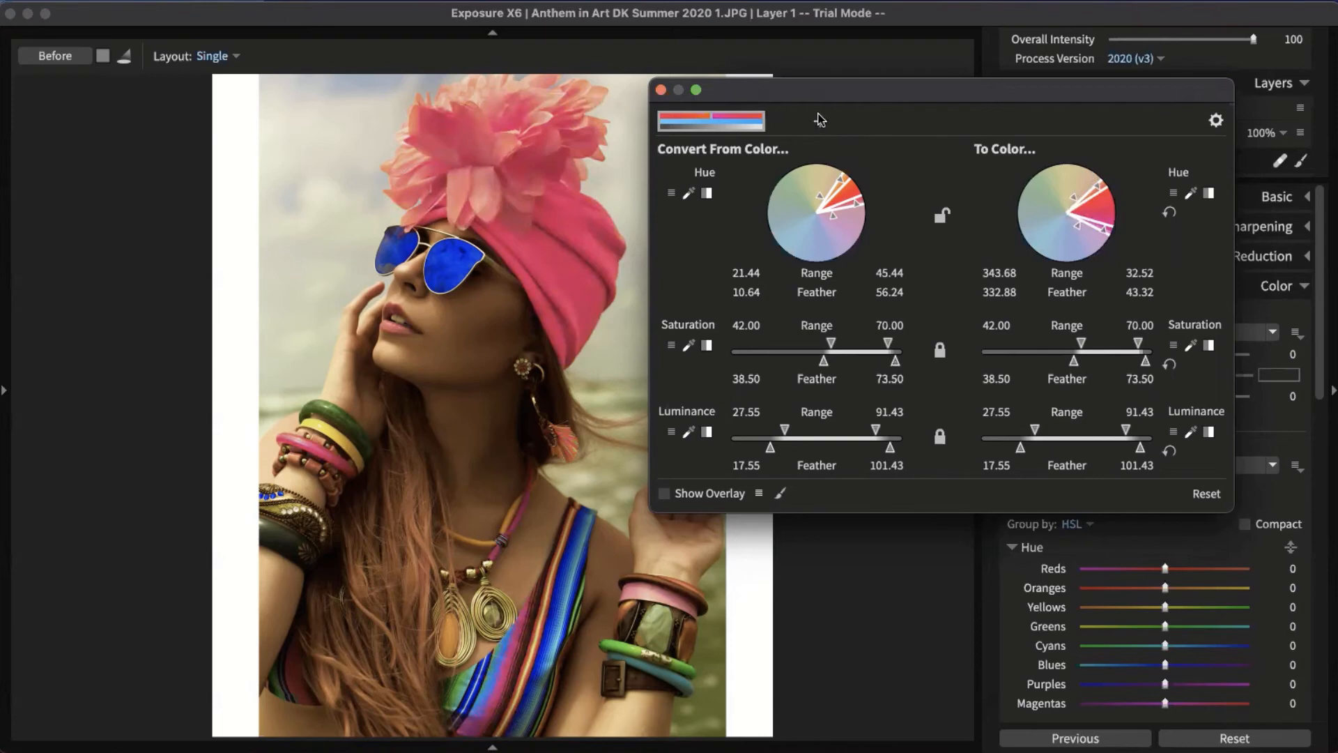
# Add a second color range and apply the green hue preset as its source, for a hue range of 120.00 to 150.00
pyautogui.click(820, 120)
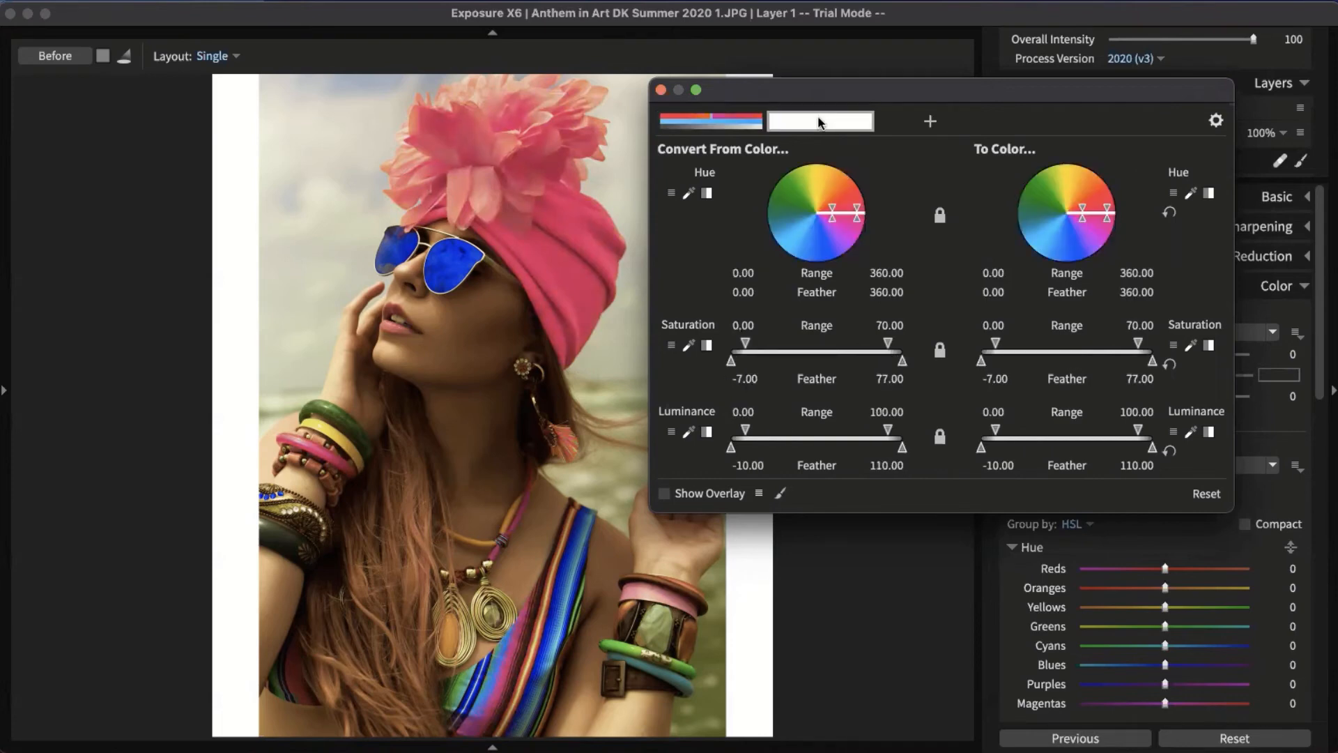
pyautogui.click(672, 193)
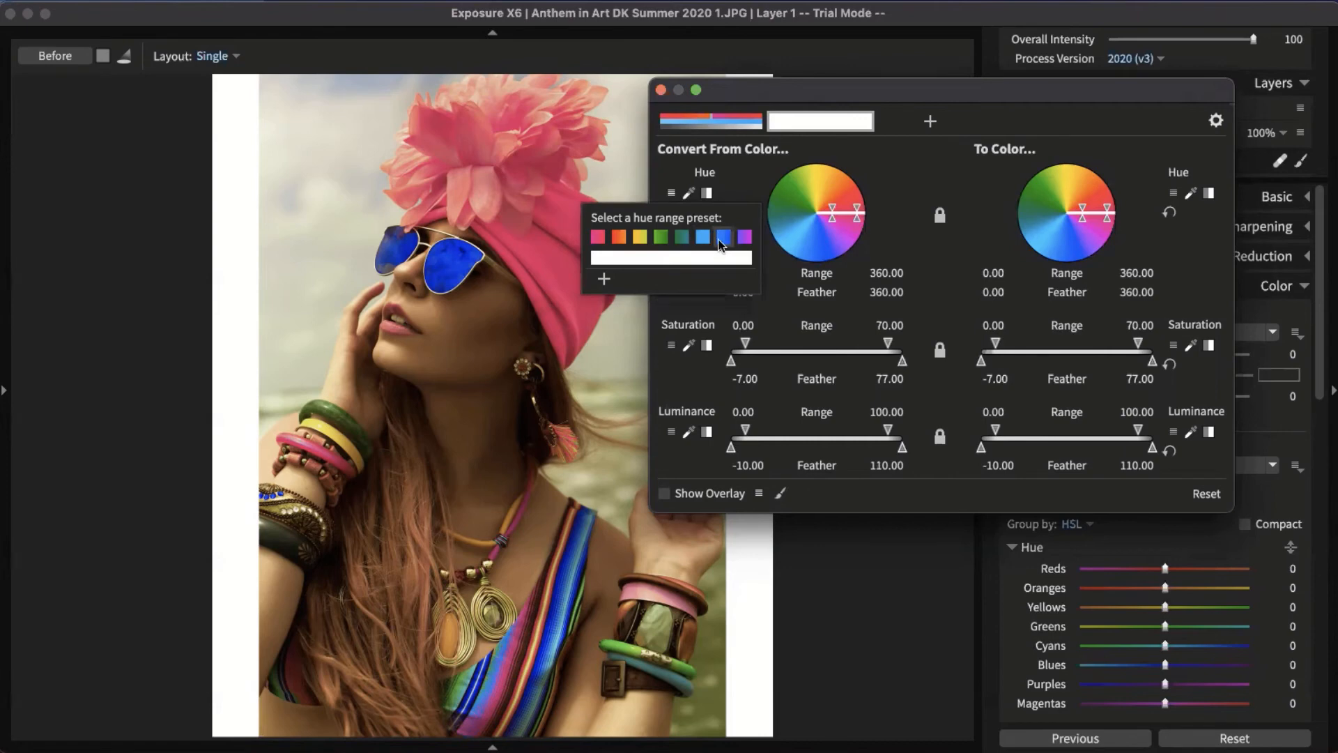
pyautogui.click(661, 237)
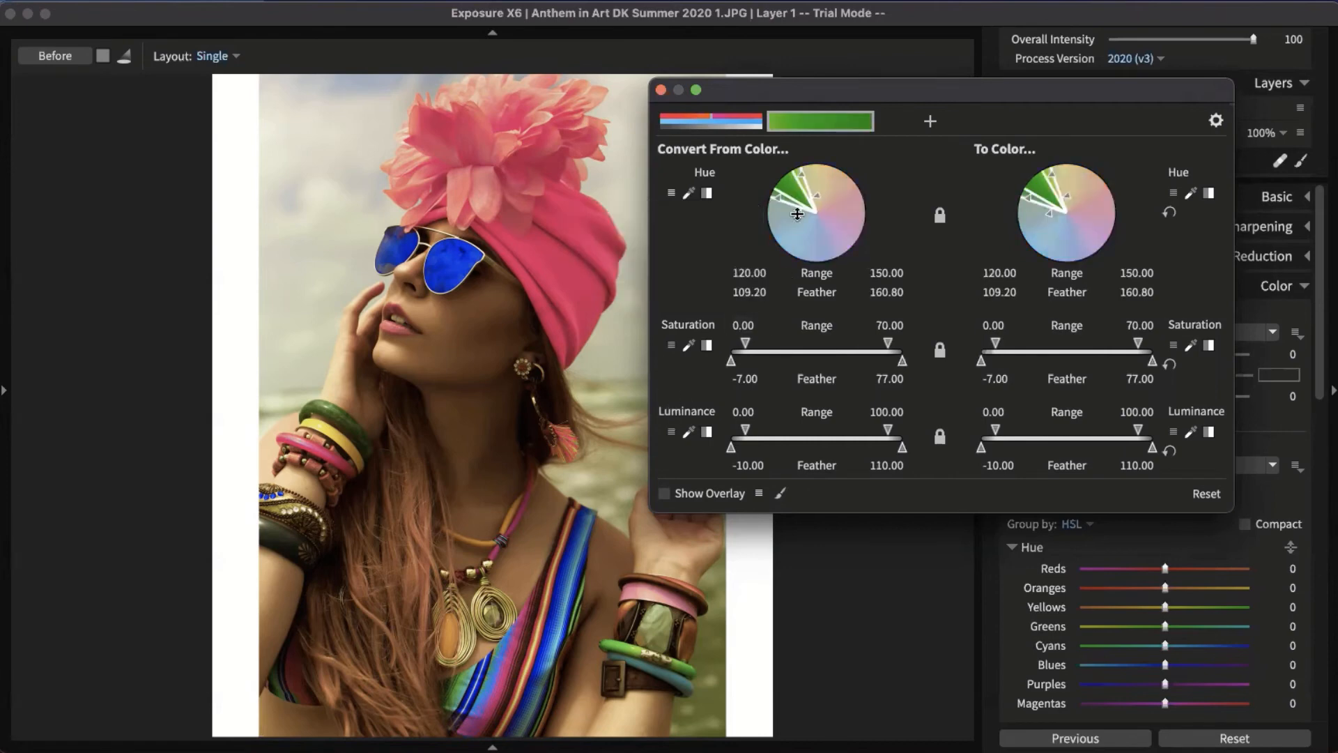
# Change the selection overlay's color to magenta and display the overlay for the green range
pyautogui.click(663, 492)
pyautogui.click(664, 493)
pyautogui.click(663, 493)
pyautogui.click(663, 493)
pyautogui.click(760, 494)
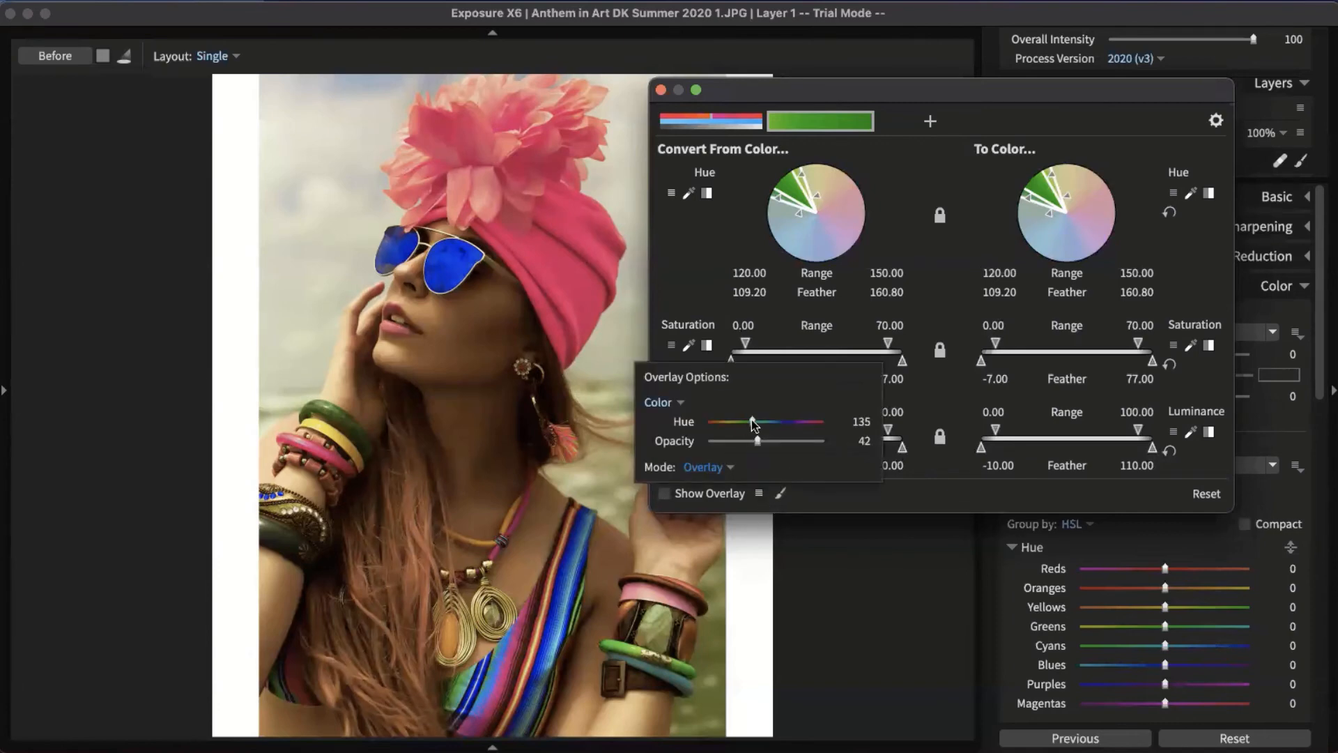
pyautogui.moveTo(751, 421); pyautogui.dragTo(809, 431)
pyautogui.click(839, 500)
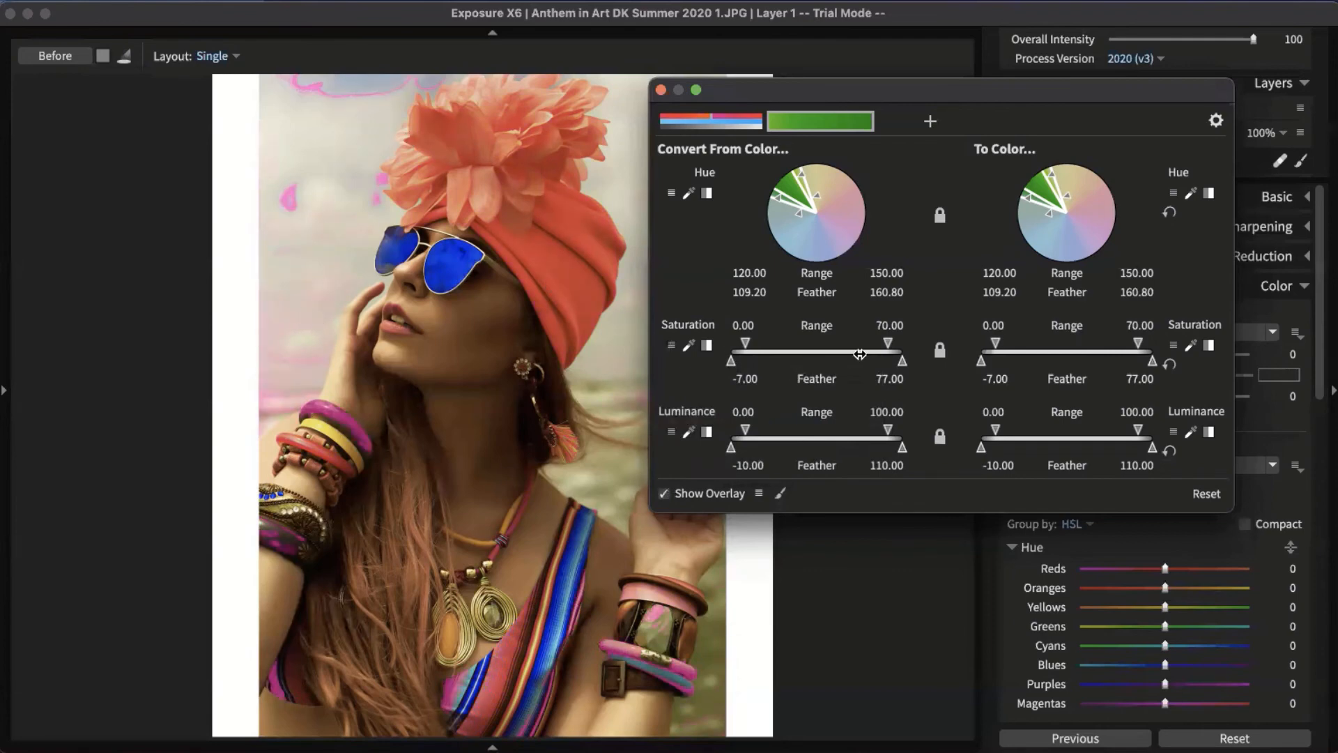
# Limit the green range to saturation 20.14 to 70.00 and luminance 0.00 to 55.92, and shift its target hue to 89.65 to 138.55
pyautogui.moveTo(888, 346)
pyautogui.mouseDown()
pyautogui.moveTo(859, 346)
pyautogui.moveTo(888, 346)
pyautogui.mouseUp()
pyautogui.moveTo(750, 341); pyautogui.dragTo(786, 347)
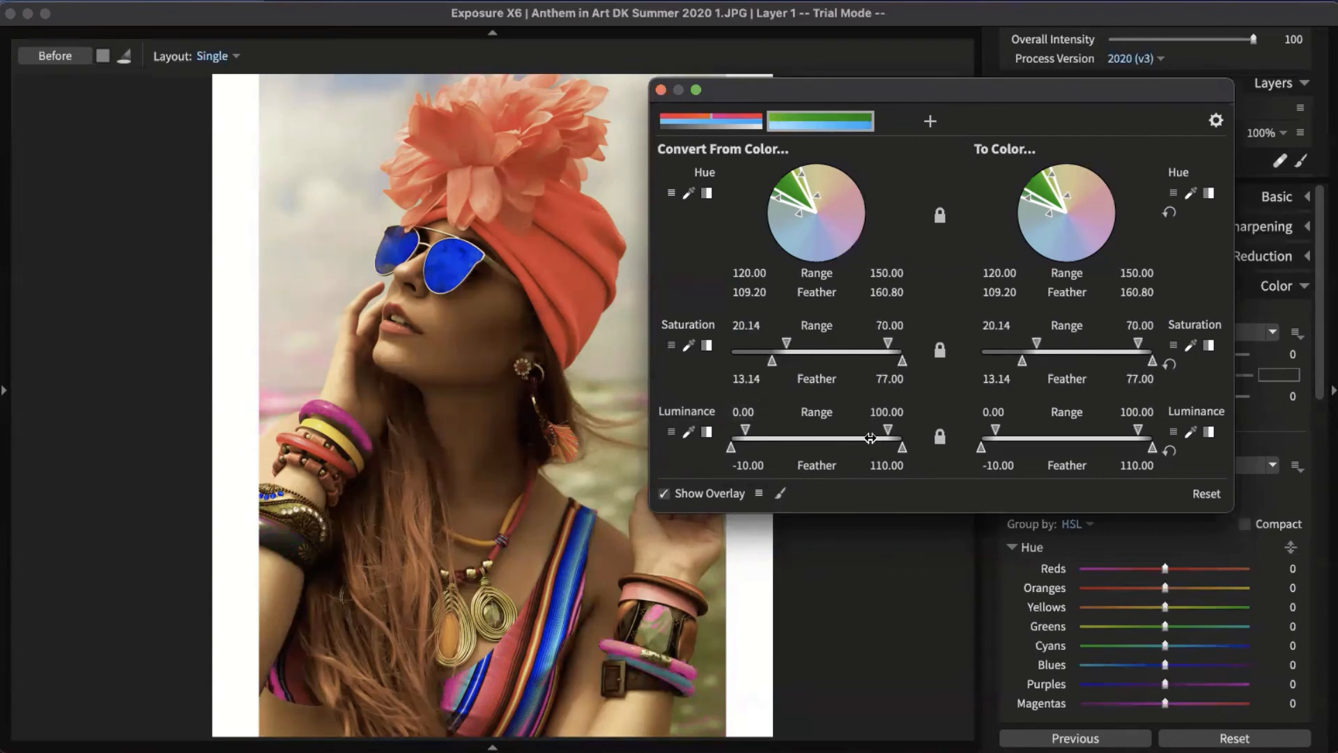
pyautogui.moveTo(887, 429); pyautogui.dragTo(824, 431)
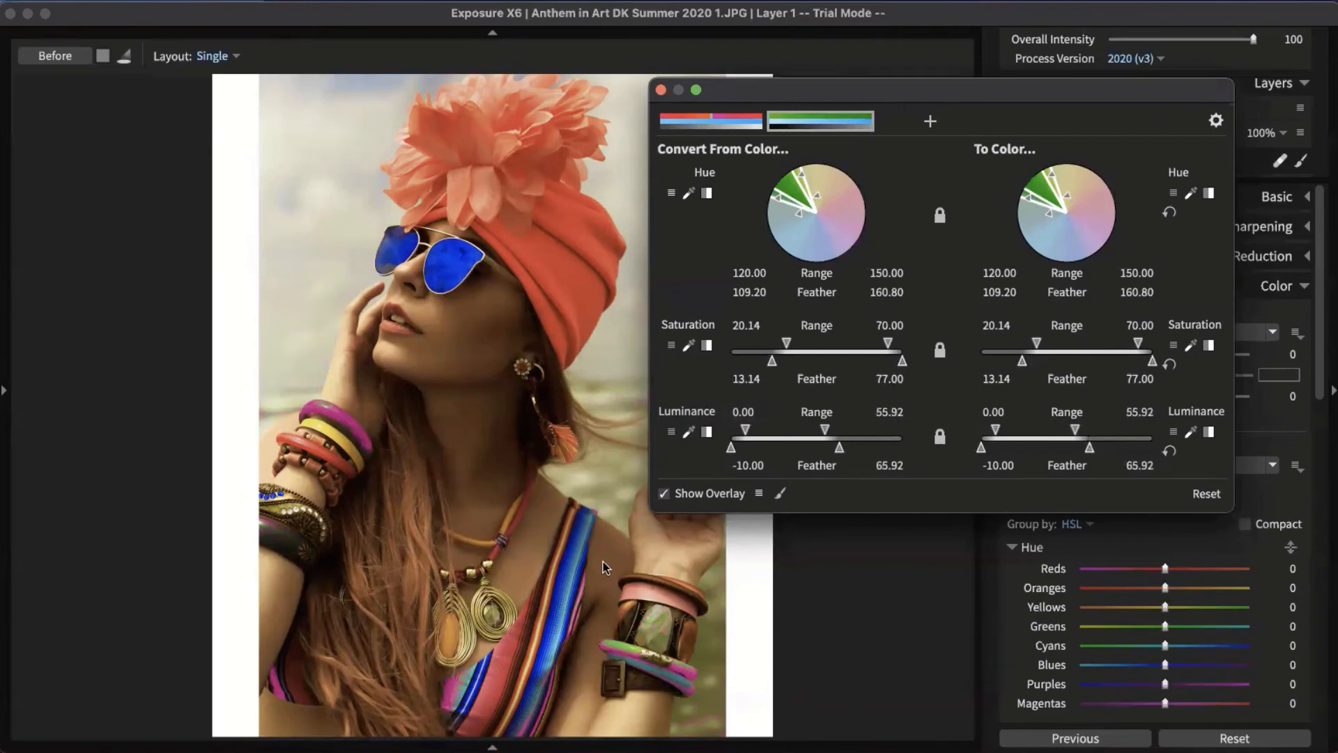
pyautogui.click(664, 494)
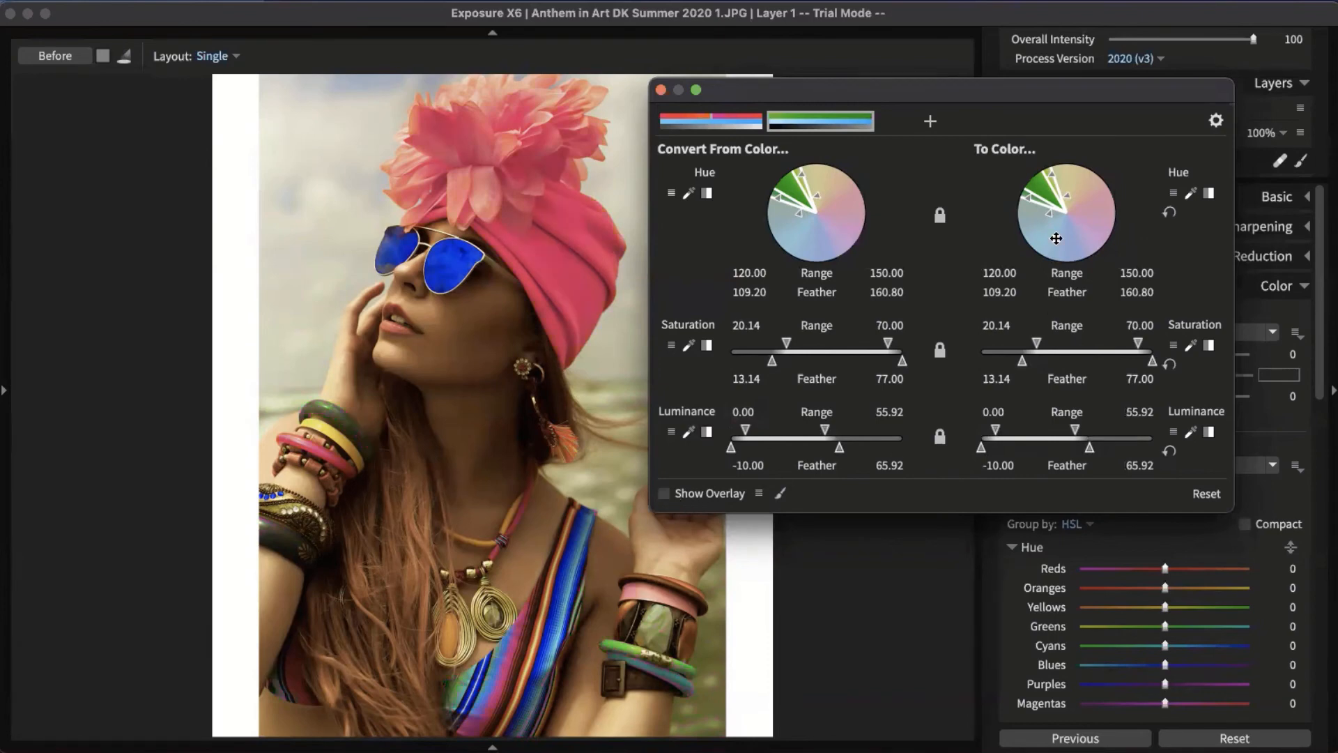
pyautogui.moveTo(1034, 190); pyautogui.dragTo(1045, 155)
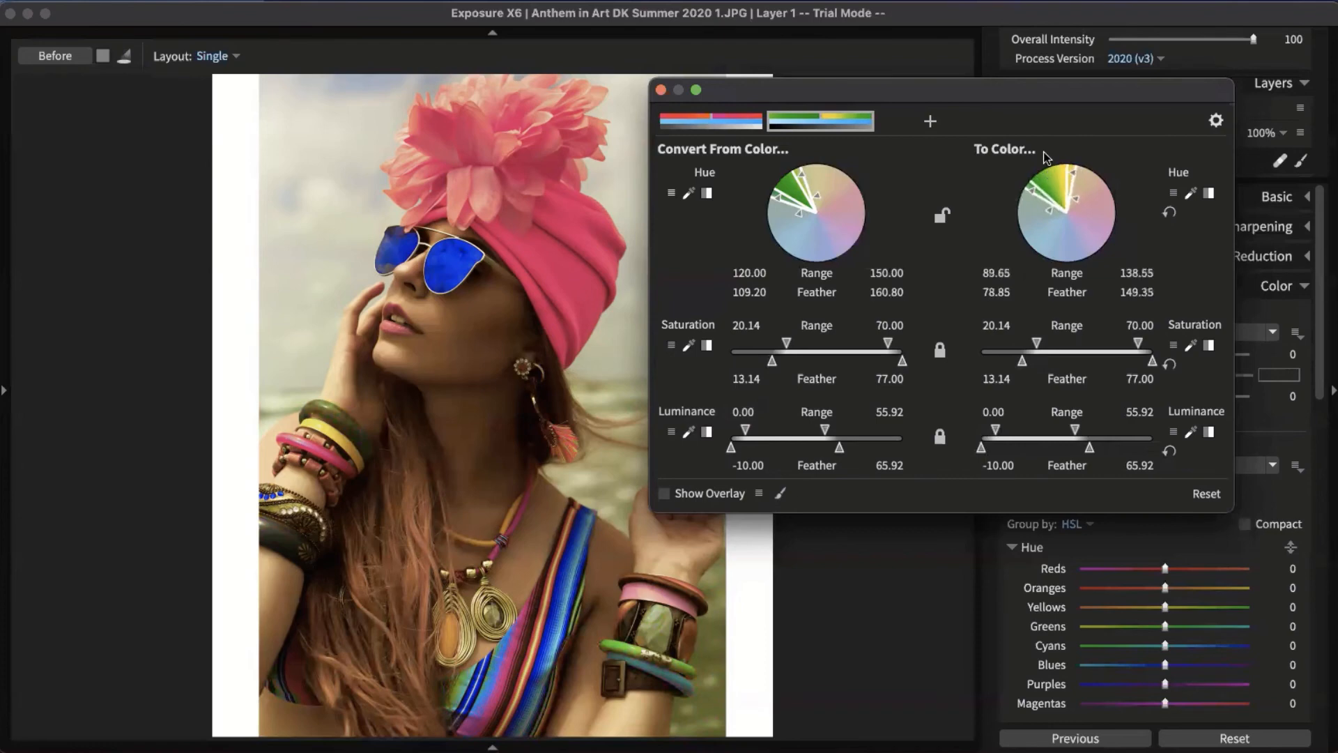
# Add a third color range and sample the blue sunglasses lens as its source hue, for a range of 284.14 to 308.14
pyautogui.click(930, 124)
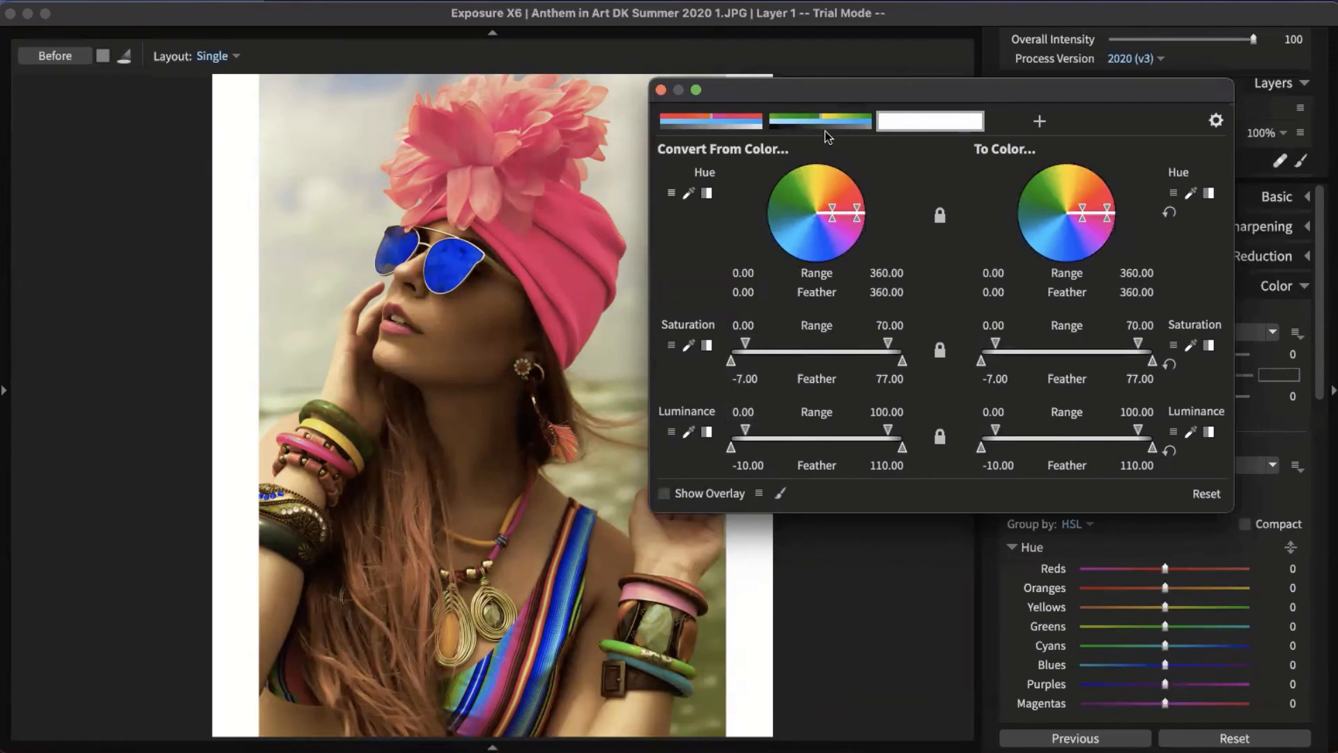
pyautogui.click(690, 193)
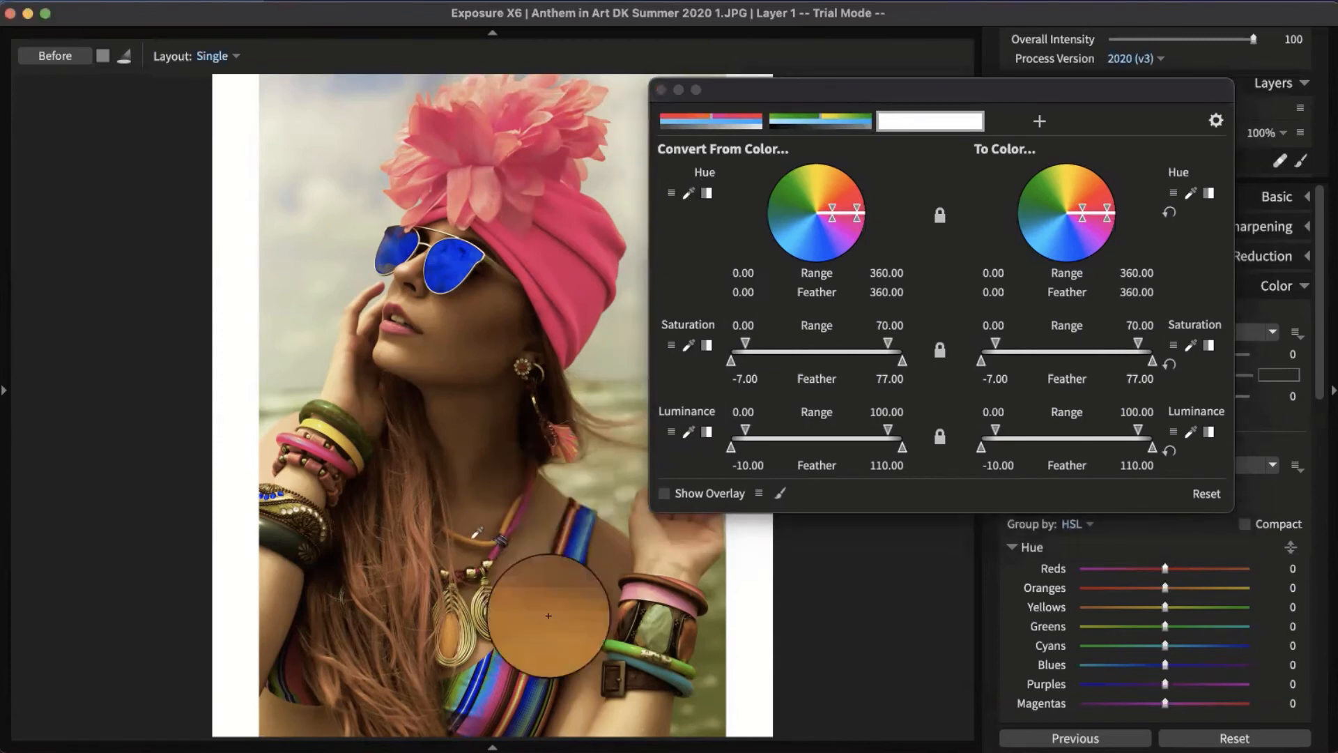
pyautogui.click(453, 265)
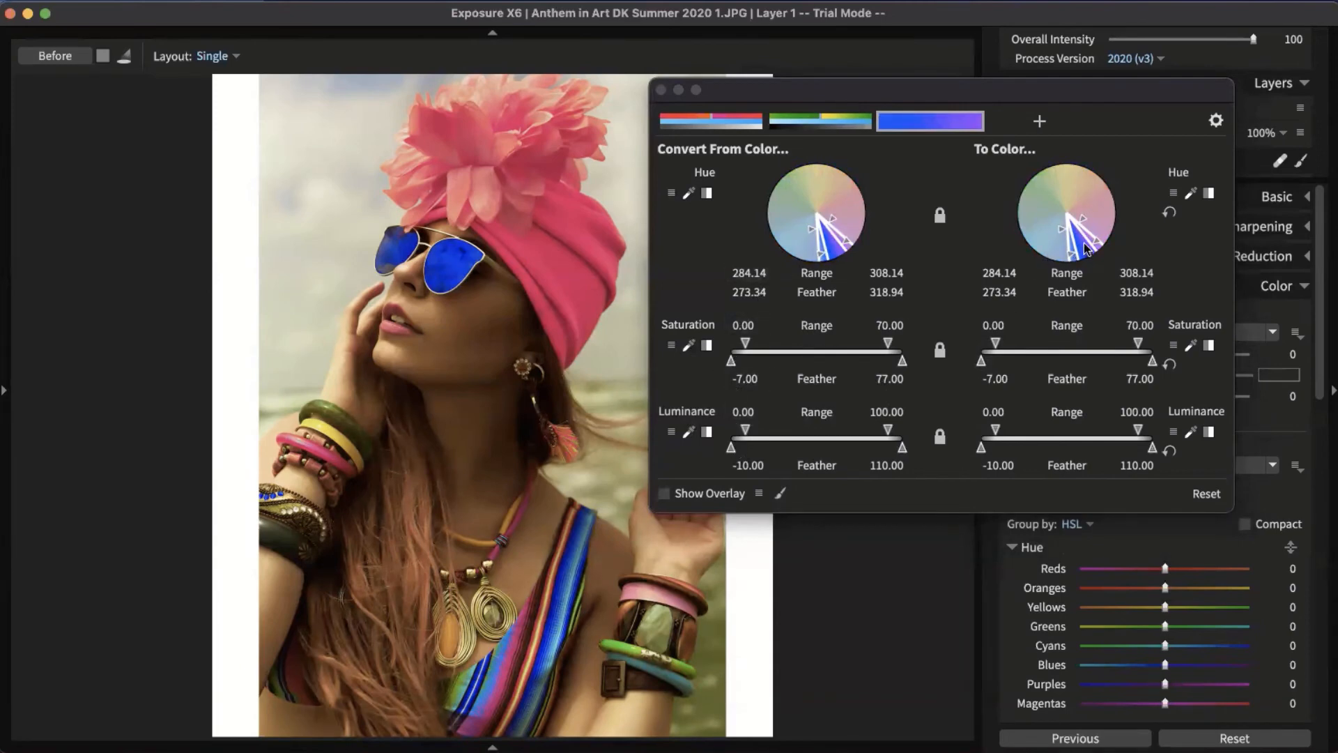
# Shift the sunglasses' target hue to 322.16 to 9.55, widen the source hue range to 281.16 to 314.15, and close the editor
pyautogui.moveTo(1093, 236); pyautogui.dragTo(1109, 217)
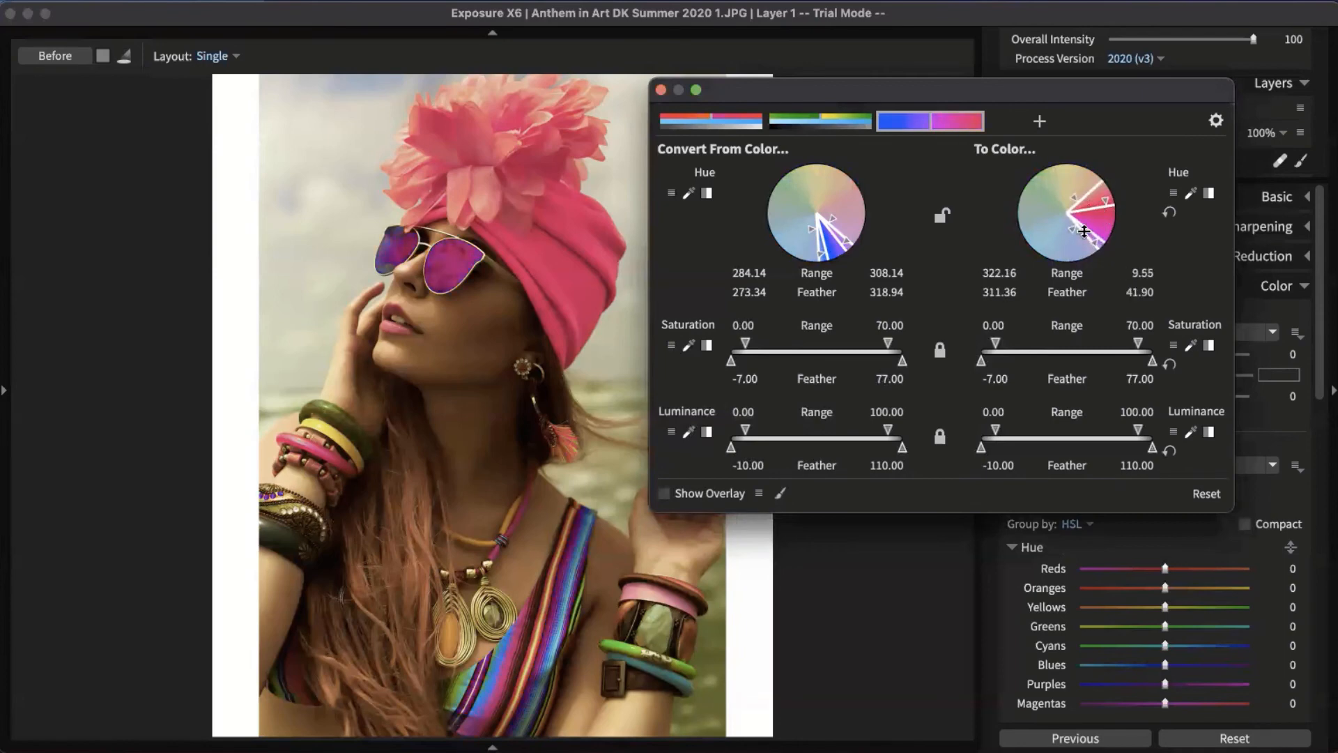
pyautogui.moveTo(848, 243); pyautogui.dragTo(819, 253)
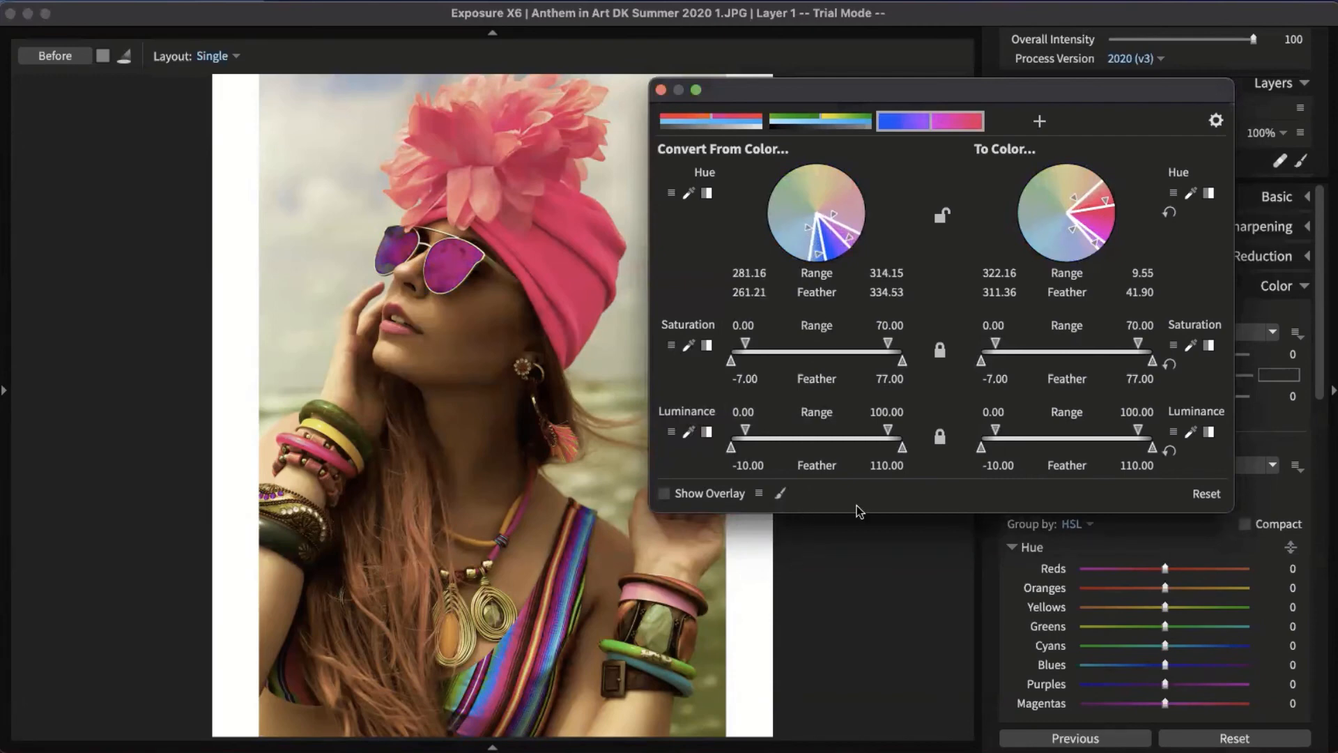
pyautogui.click(661, 91)
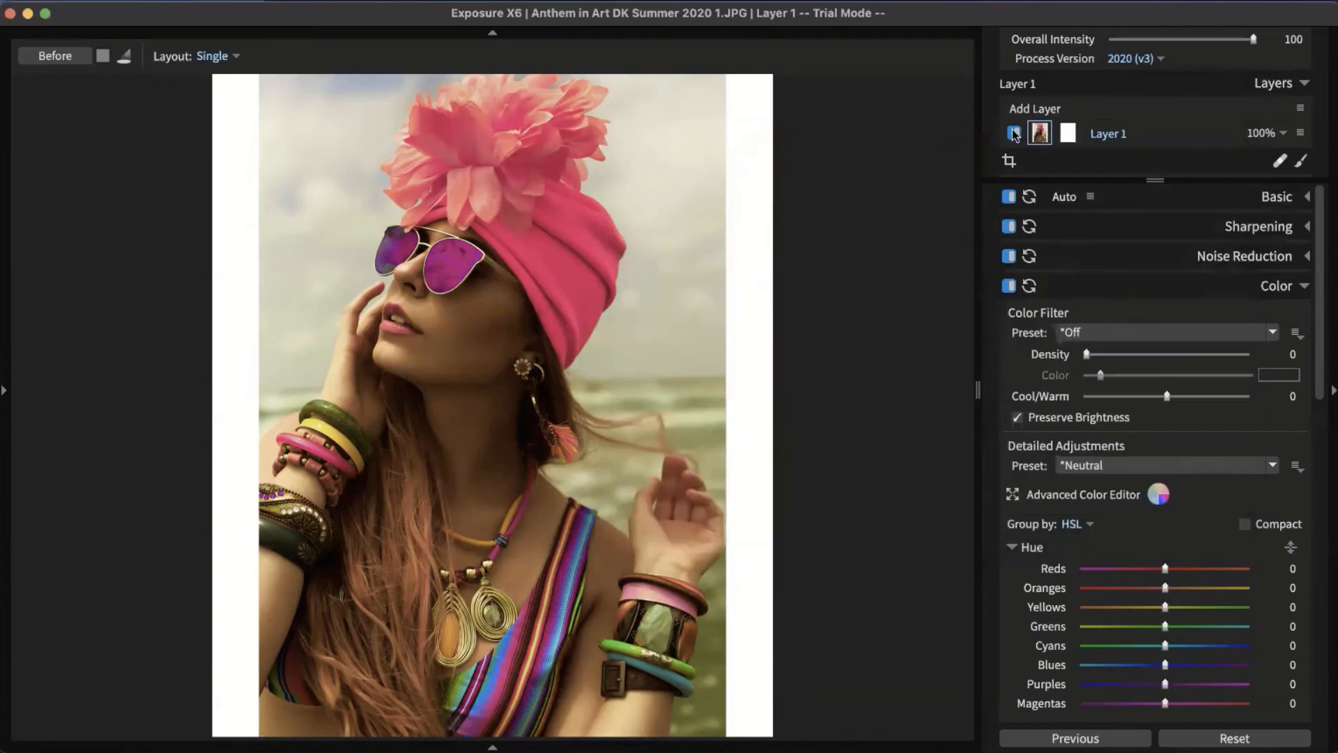
# Select Layer 1's mask, reduce the brush size to 6.00, and invert the mask to black
pyautogui.click(1068, 132)
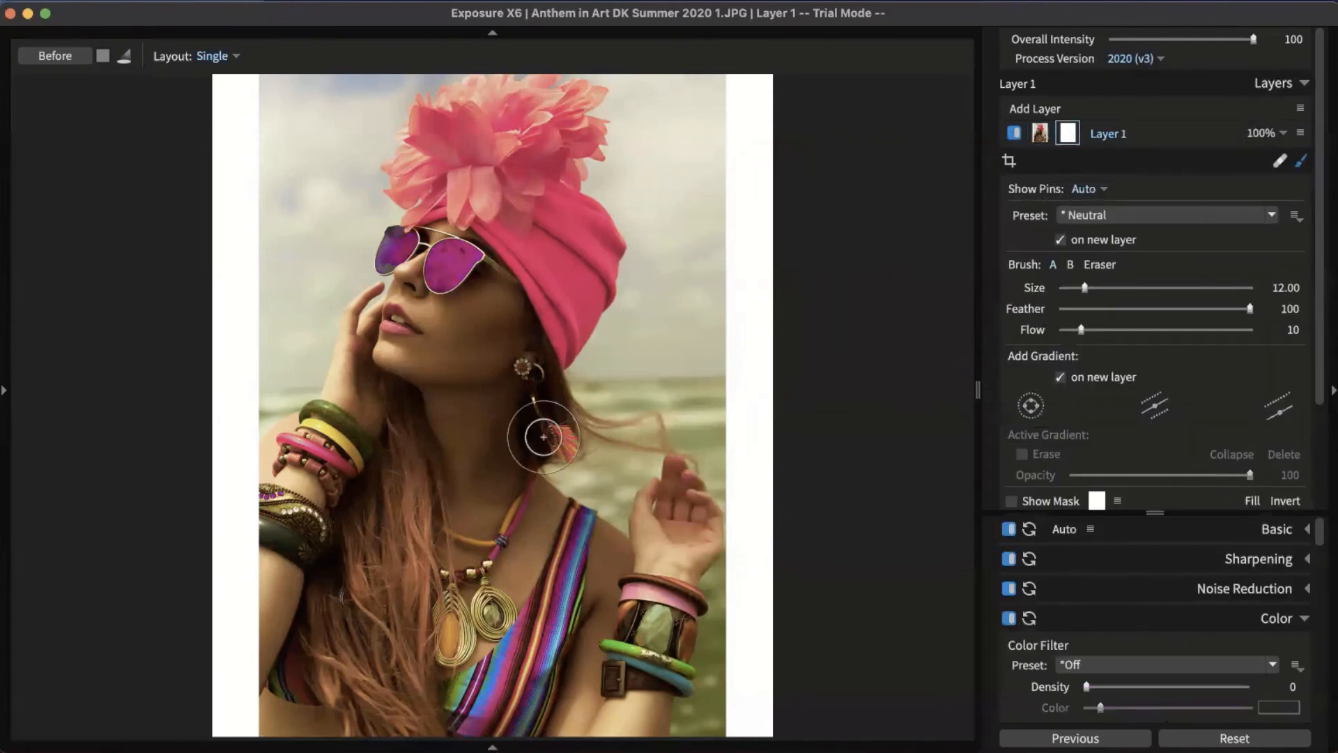
pyautogui.press('[')
pyautogui.press('[')
pyautogui.press('[')
pyautogui.press('super+i')
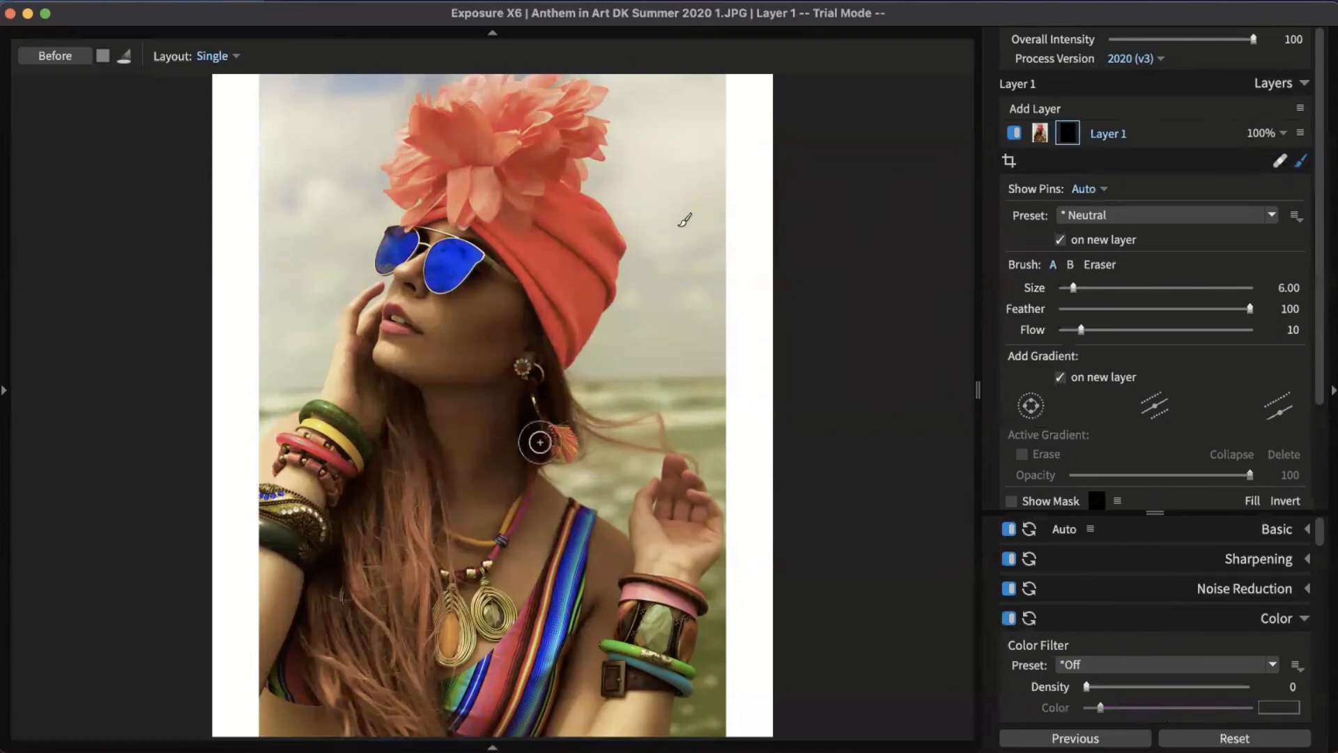
# Undo the latest edits on the layer mask
pyautogui.press('super+z')
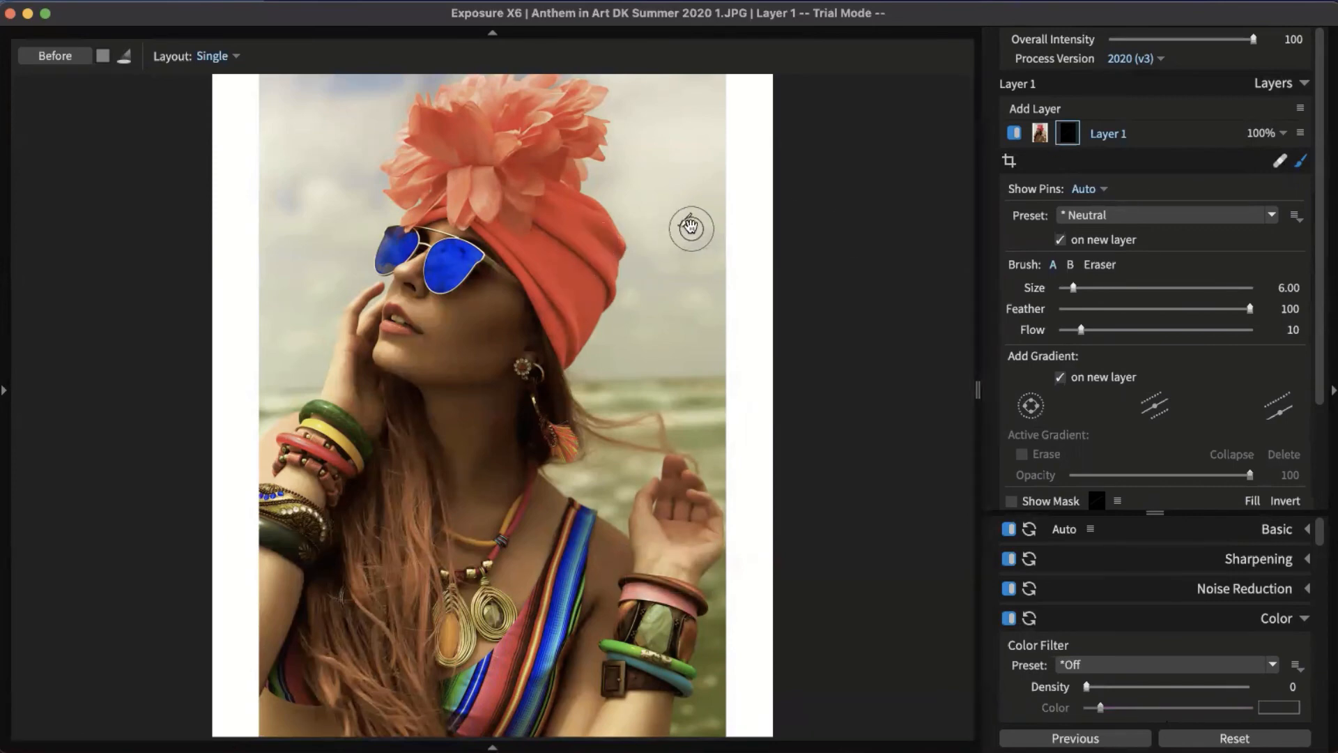
pyautogui.press('super+z')
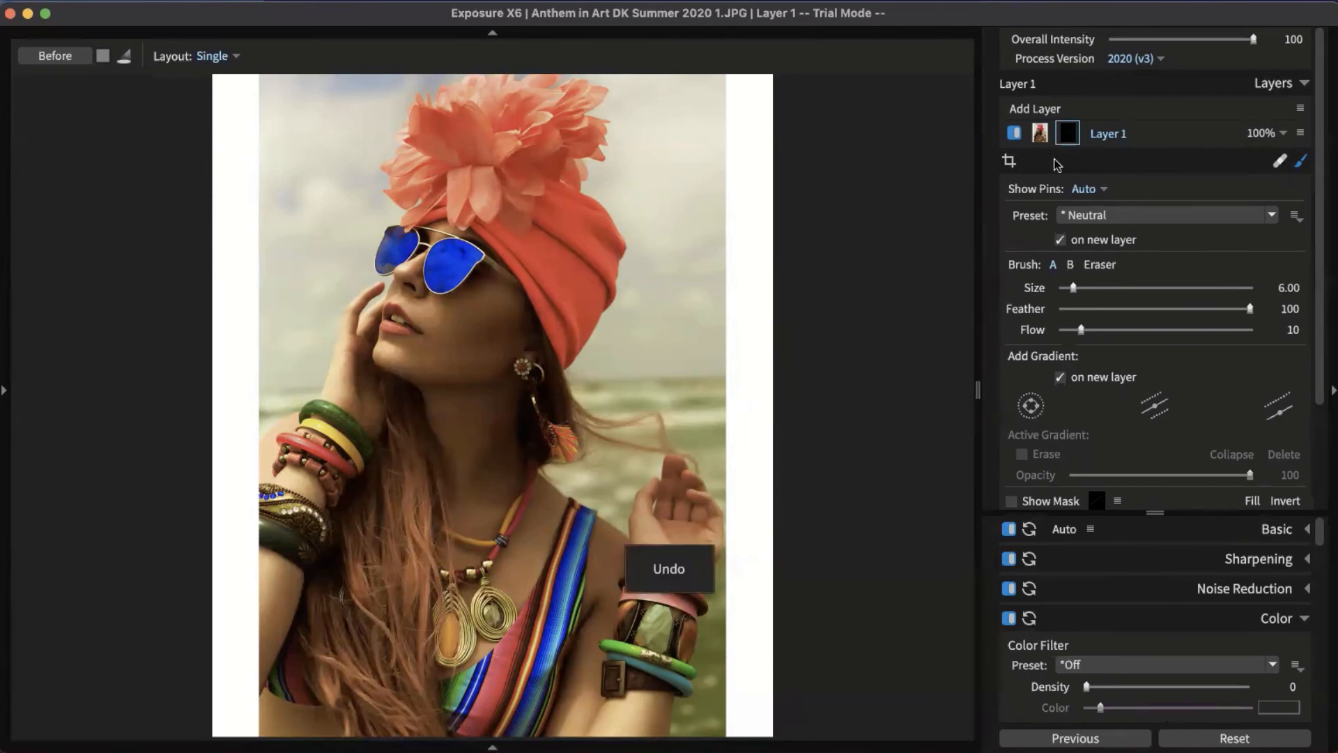
# Return to the thumbnail grid, open the image Anthem in Art Marfa 34.JPG, and open the Advanced Color Editor
pyautogui.press('g')
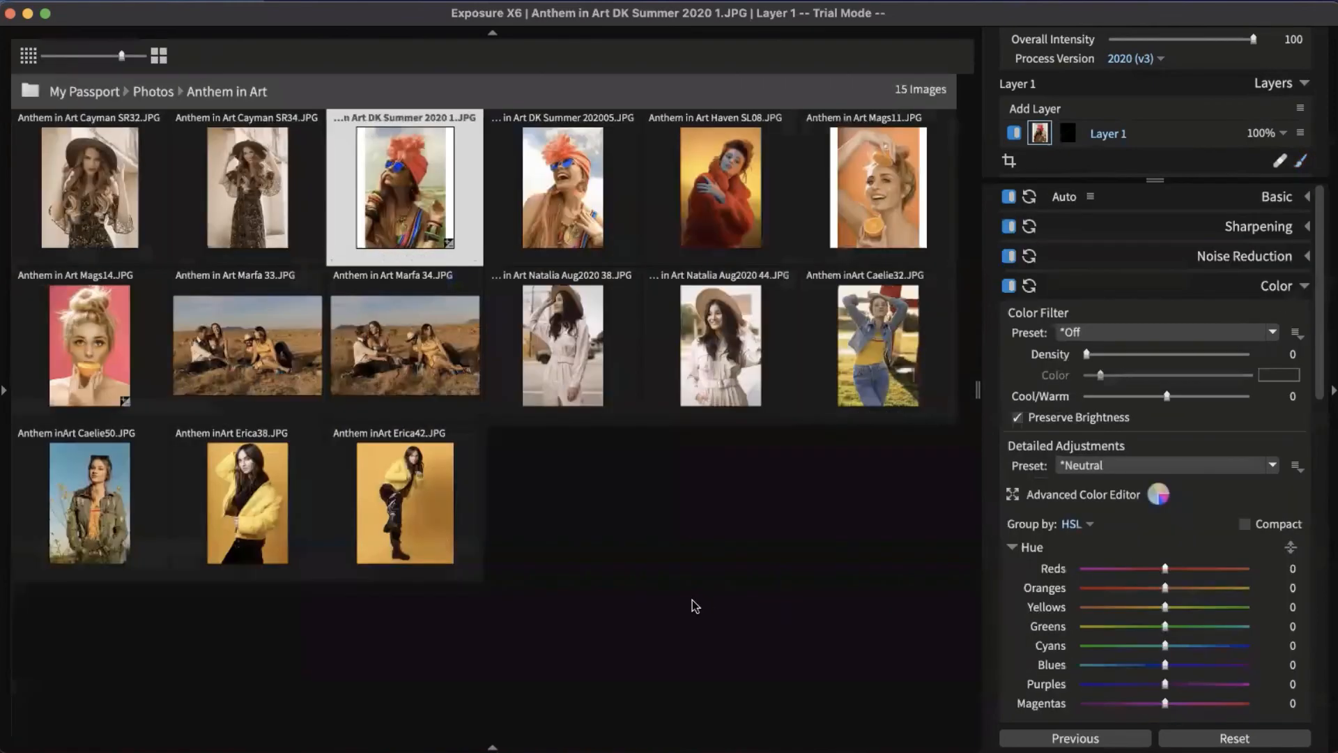
pyautogui.click(692, 601)
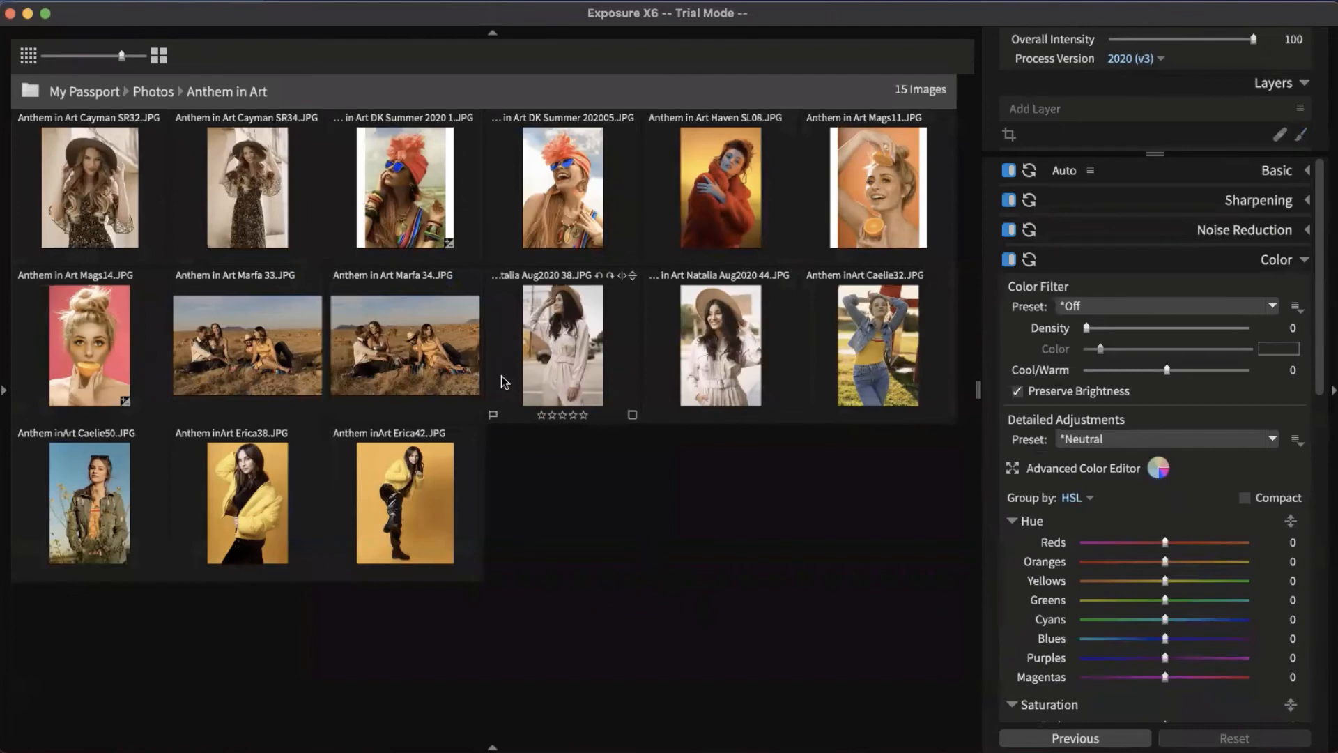
pyautogui.doubleClick(400, 362)
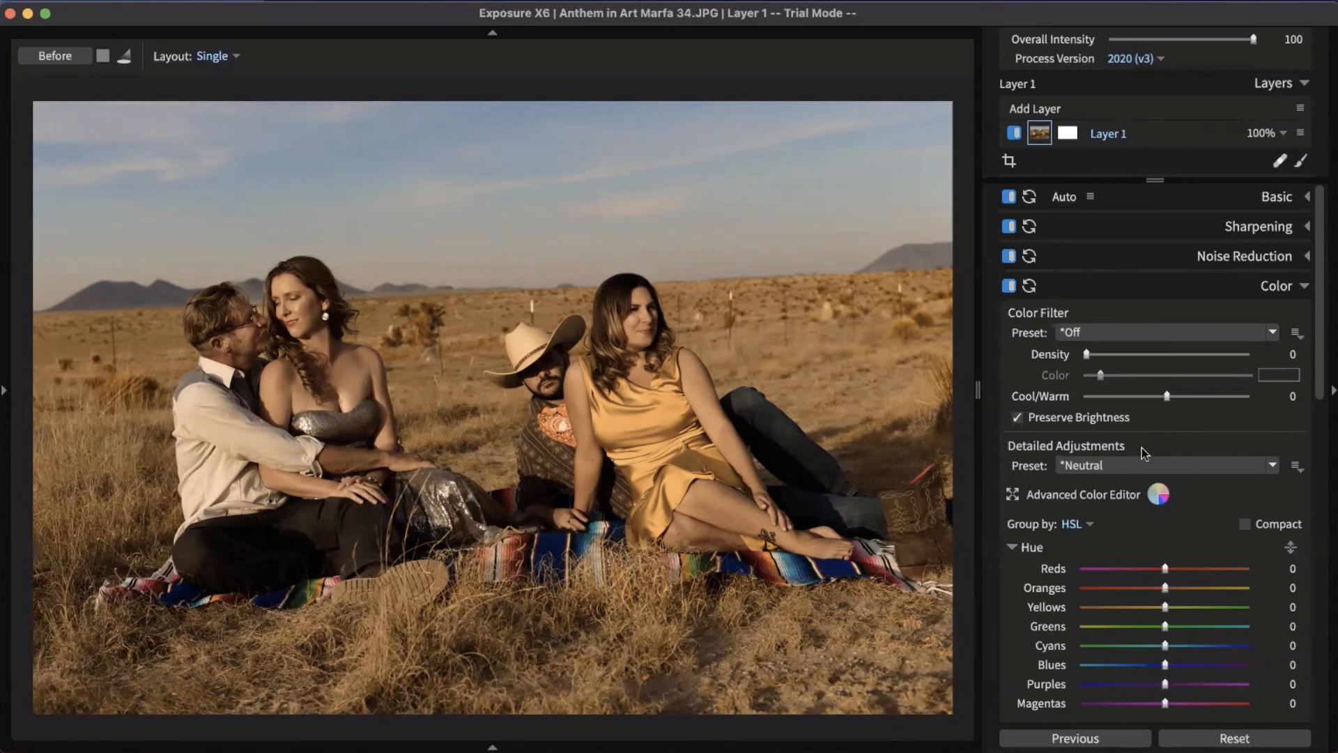
pyautogui.click(1095, 492)
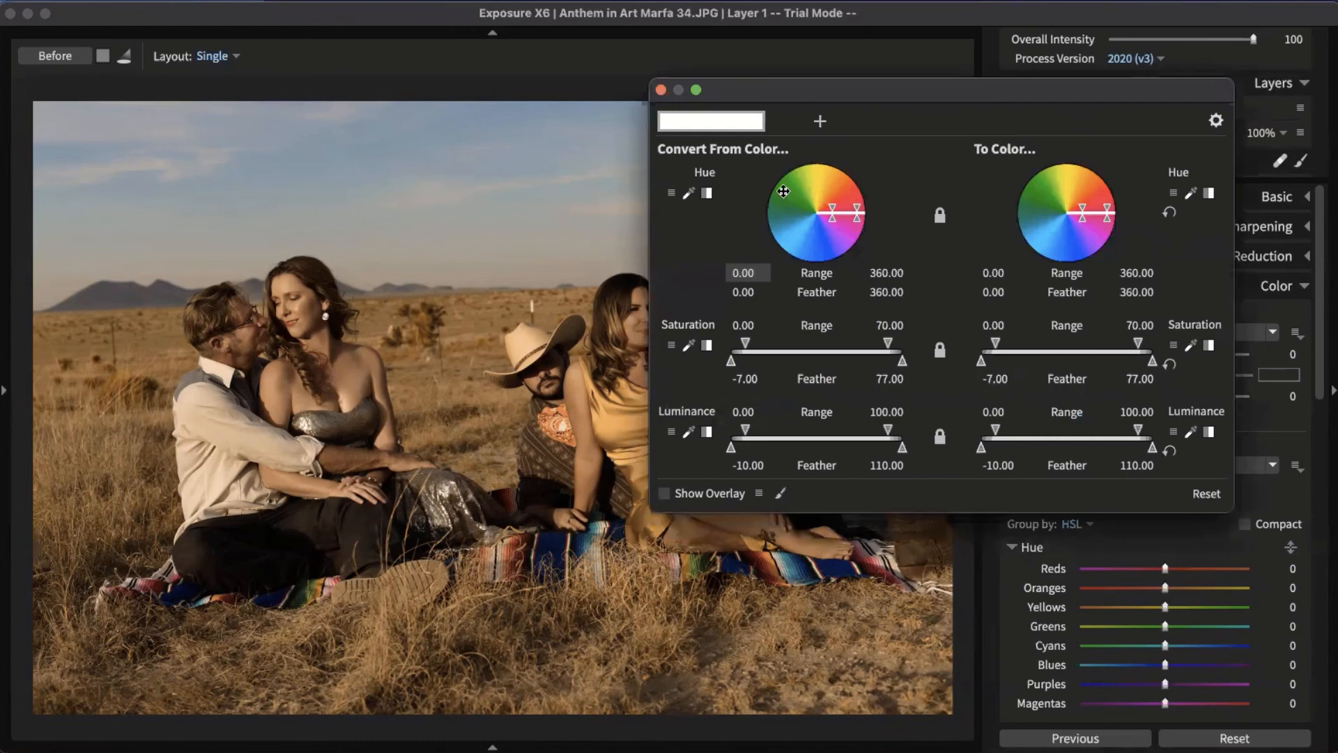
# Try sampling the dry grassland behind the group as the source hue, for a hue range of 35.06 to 113.55
pyautogui.click(688, 193)
pyautogui.click(416, 361)
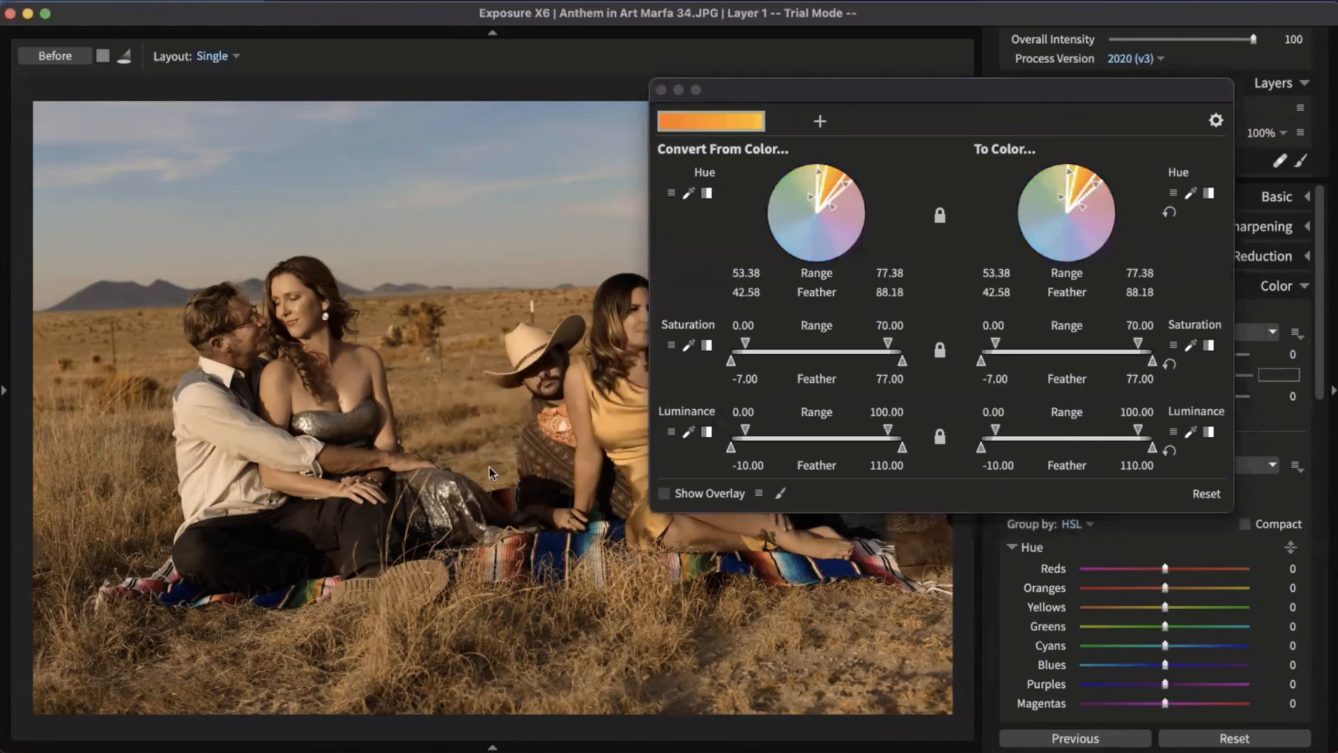
pyautogui.click(688, 193)
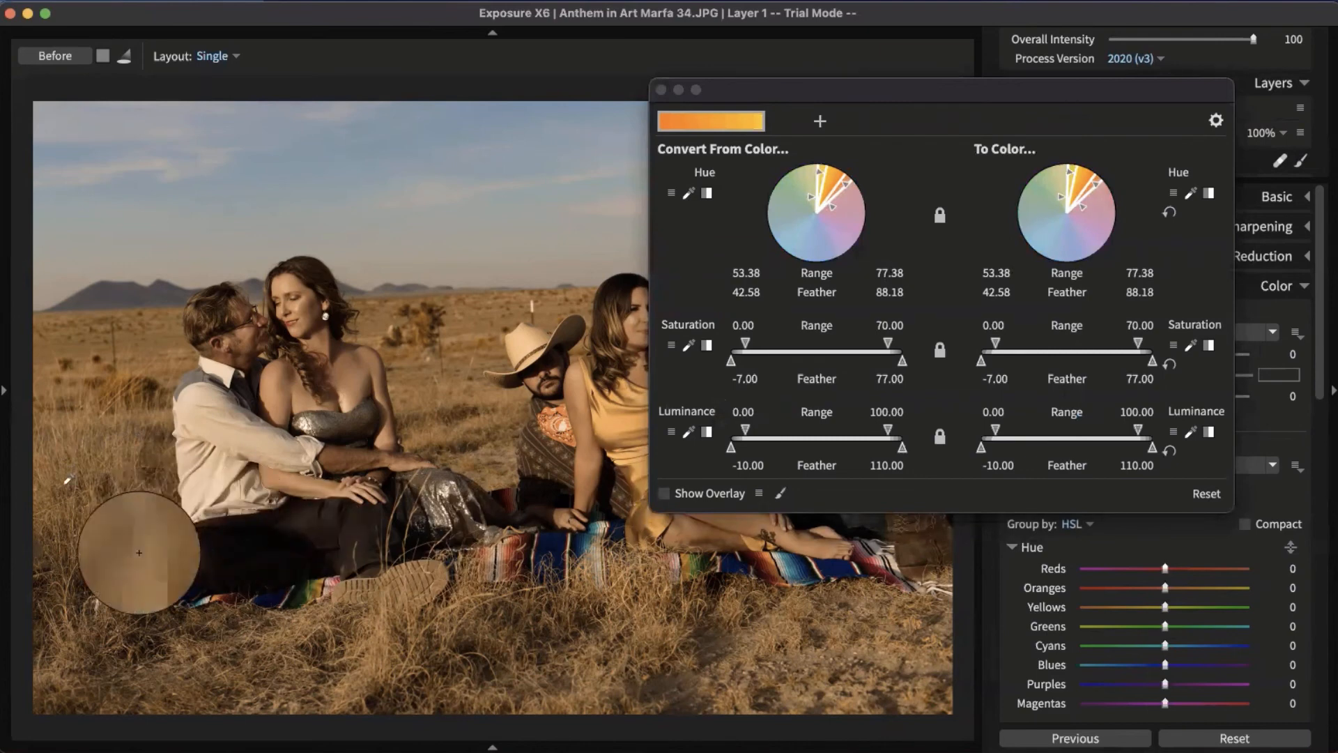
pyautogui.click(109, 356)
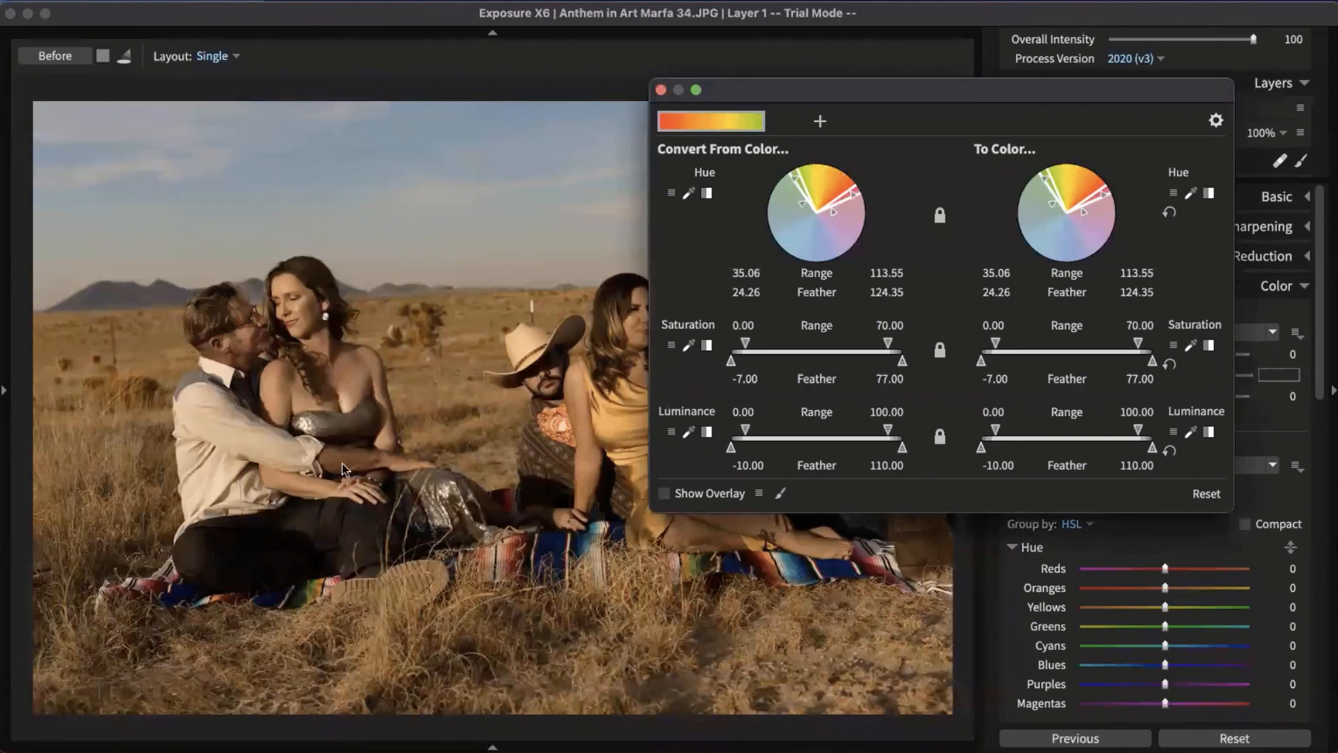
# Resample the dry grass beside the seated man as the source hue, for a range of 52.27 to 86.13, and show the overlay
pyautogui.click(688, 193)
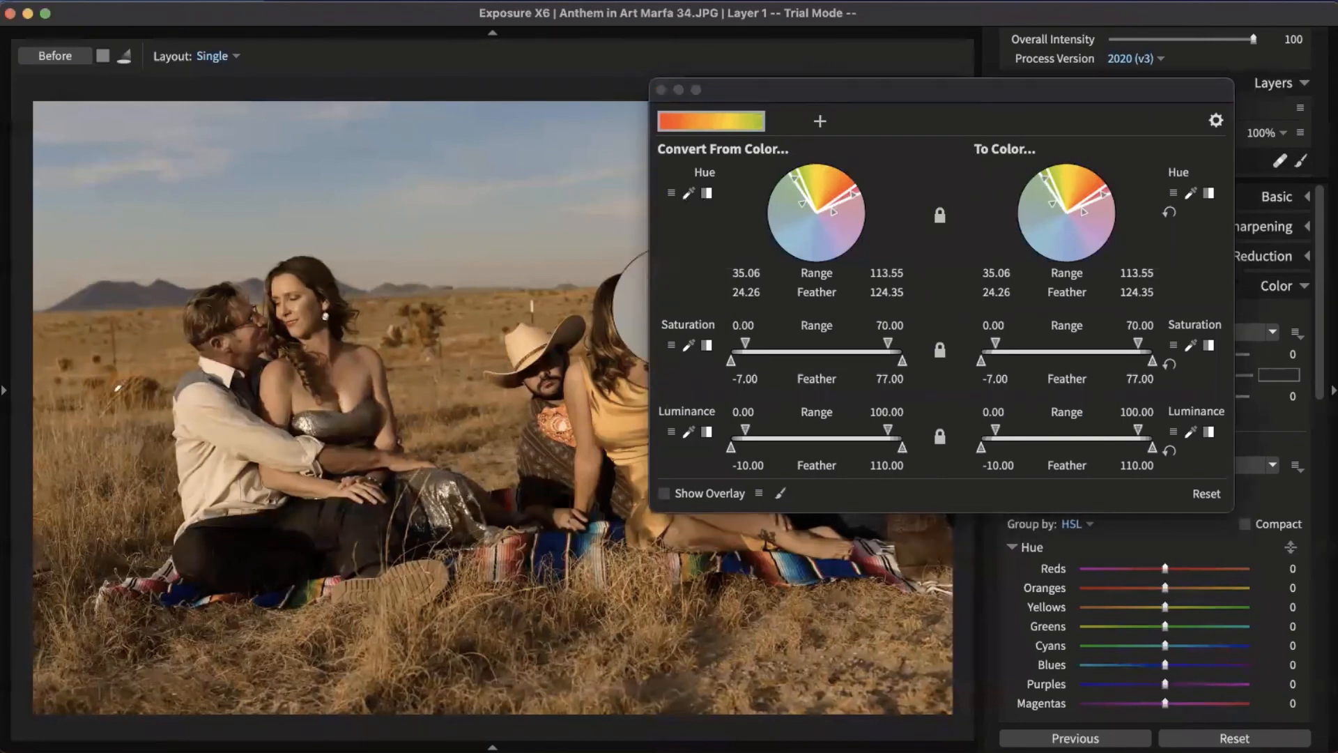
pyautogui.click(84, 485)
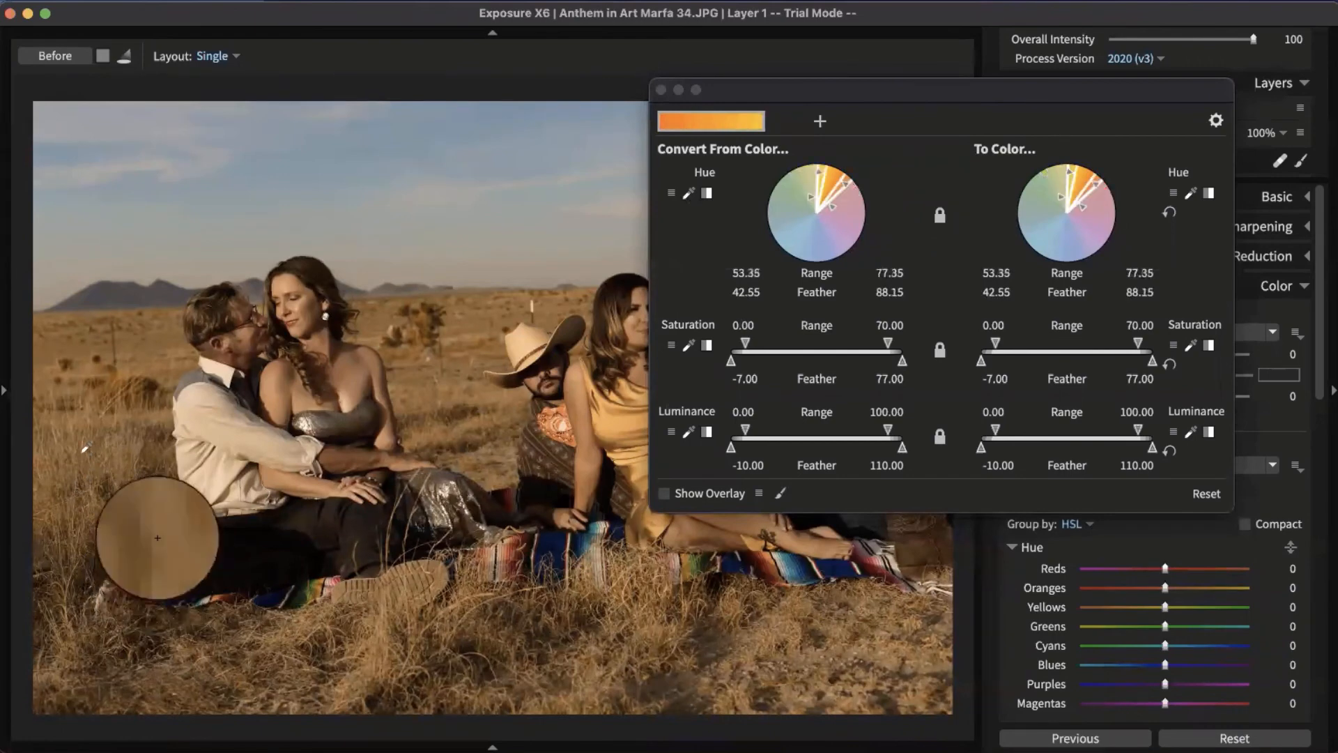
pyautogui.click(85, 456)
pyautogui.click(686, 193)
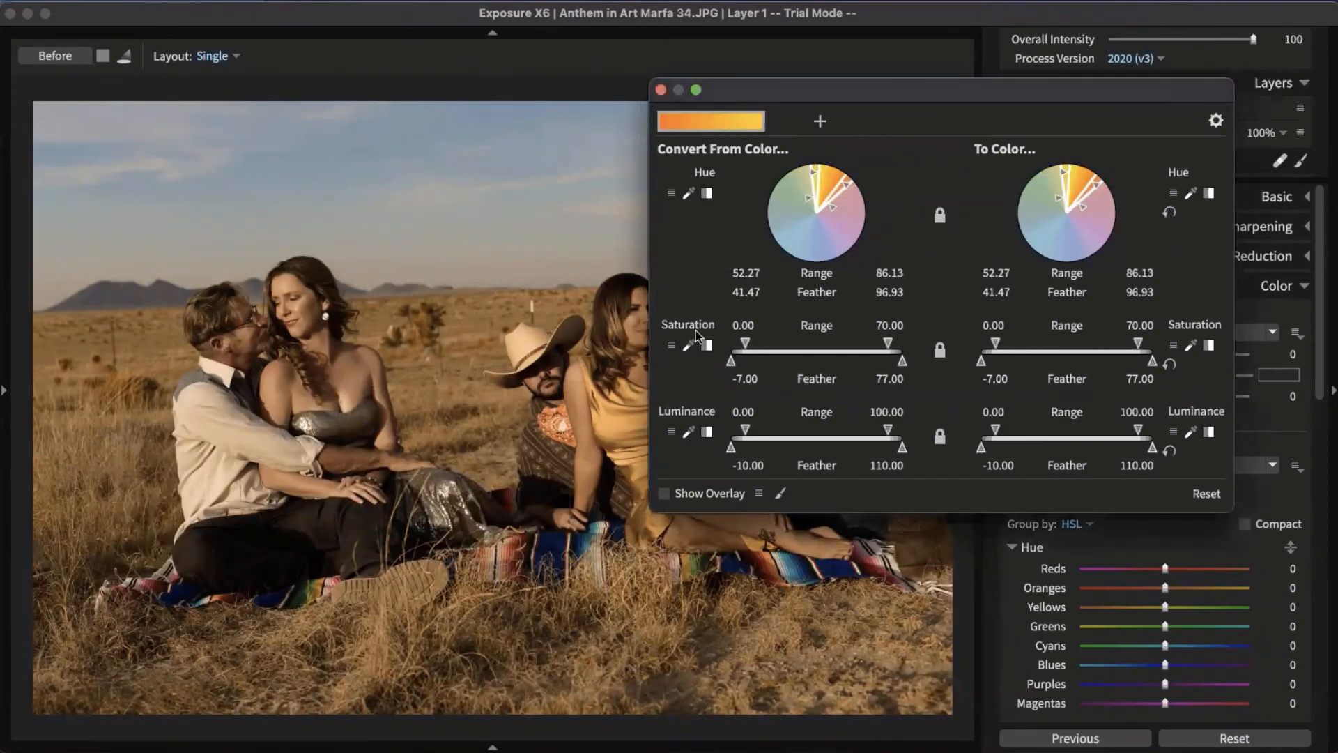
pyautogui.click(664, 493)
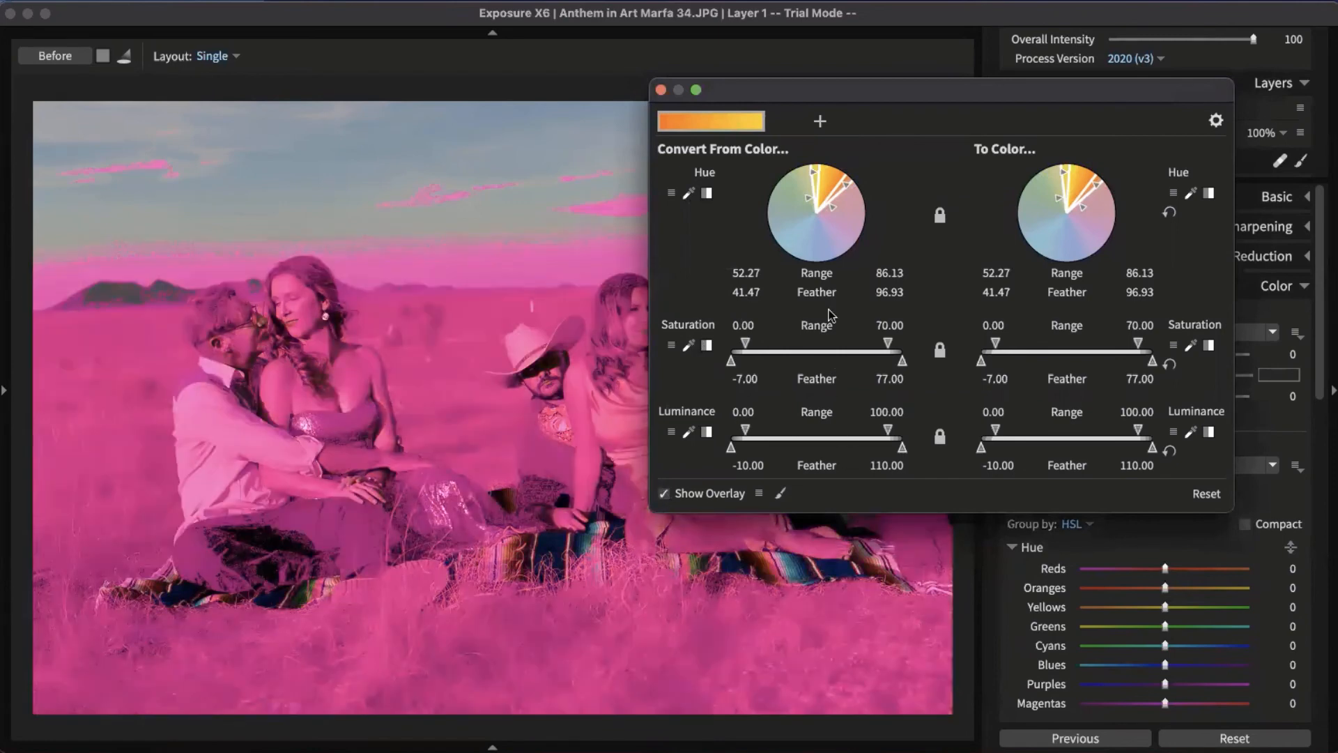
# Narrow the source saturation range to 24.43–49.86 and the source luminance range to 33.67–59.59
pyautogui.moveTo(747, 342); pyautogui.dragTo(777, 343)
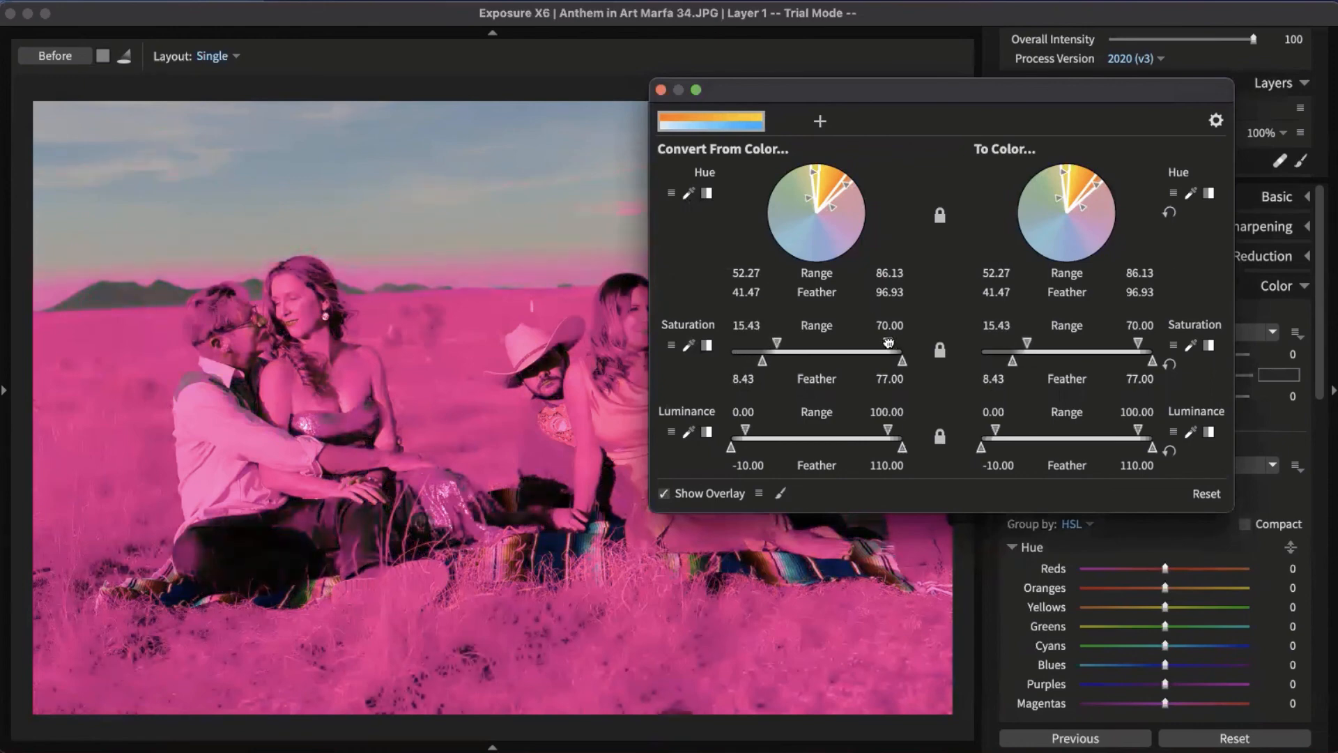
pyautogui.moveTo(889, 341); pyautogui.dragTo(795, 342)
pyautogui.moveTo(744, 428); pyautogui.dragTo(796, 434)
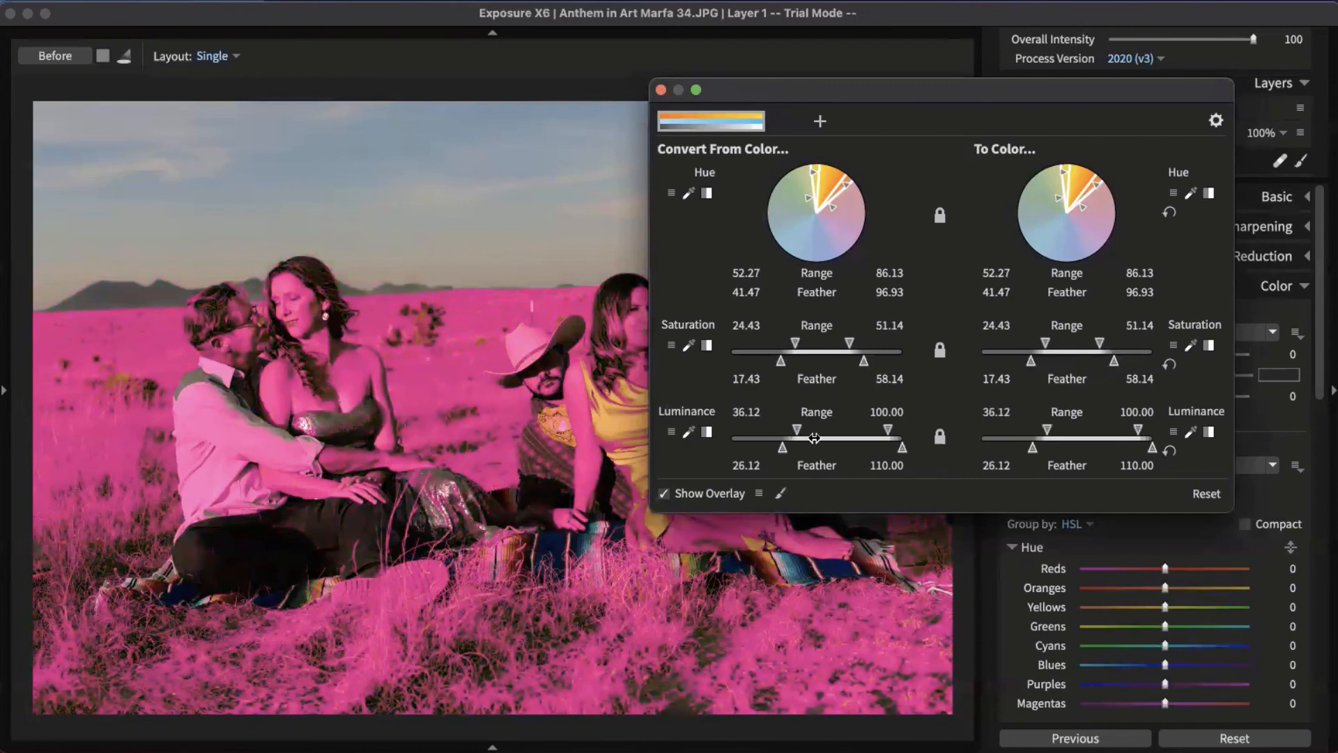
pyautogui.moveTo(888, 428); pyautogui.dragTo(792, 428)
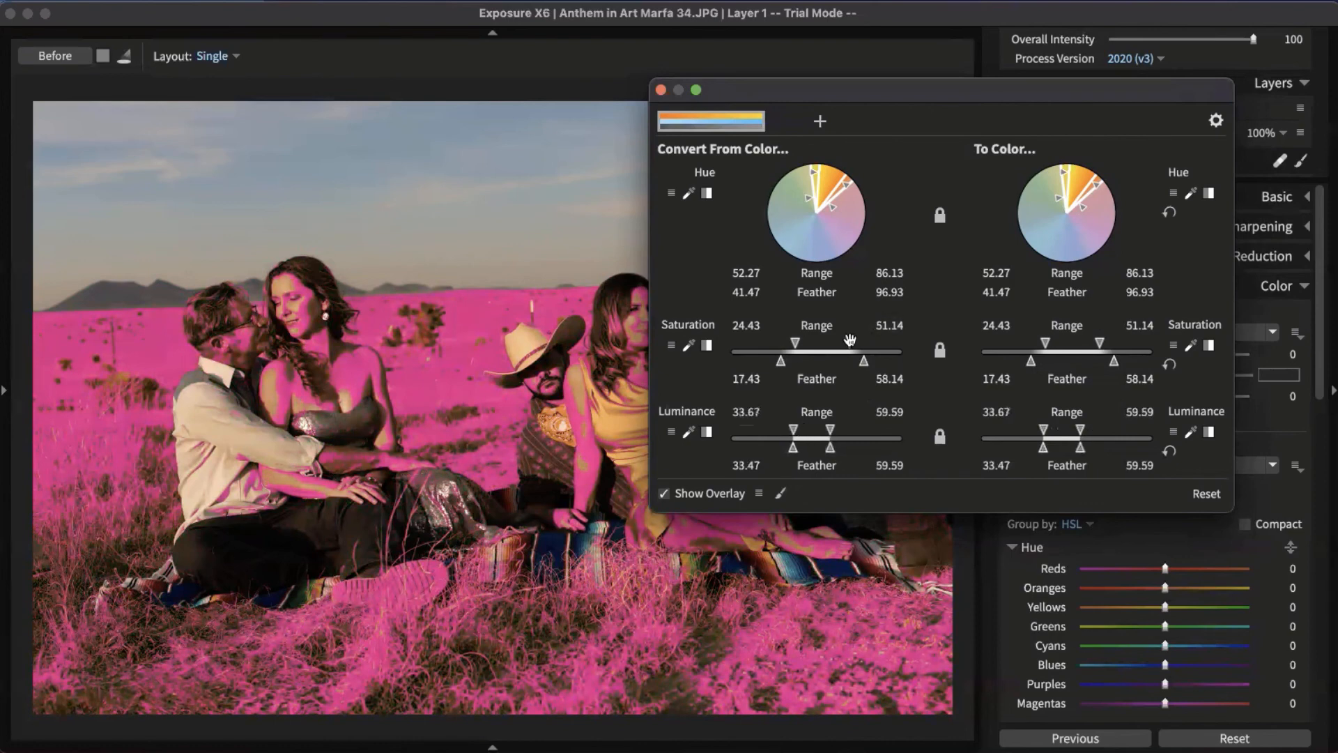
pyautogui.moveTo(847, 341); pyautogui.dragTo(846, 342)
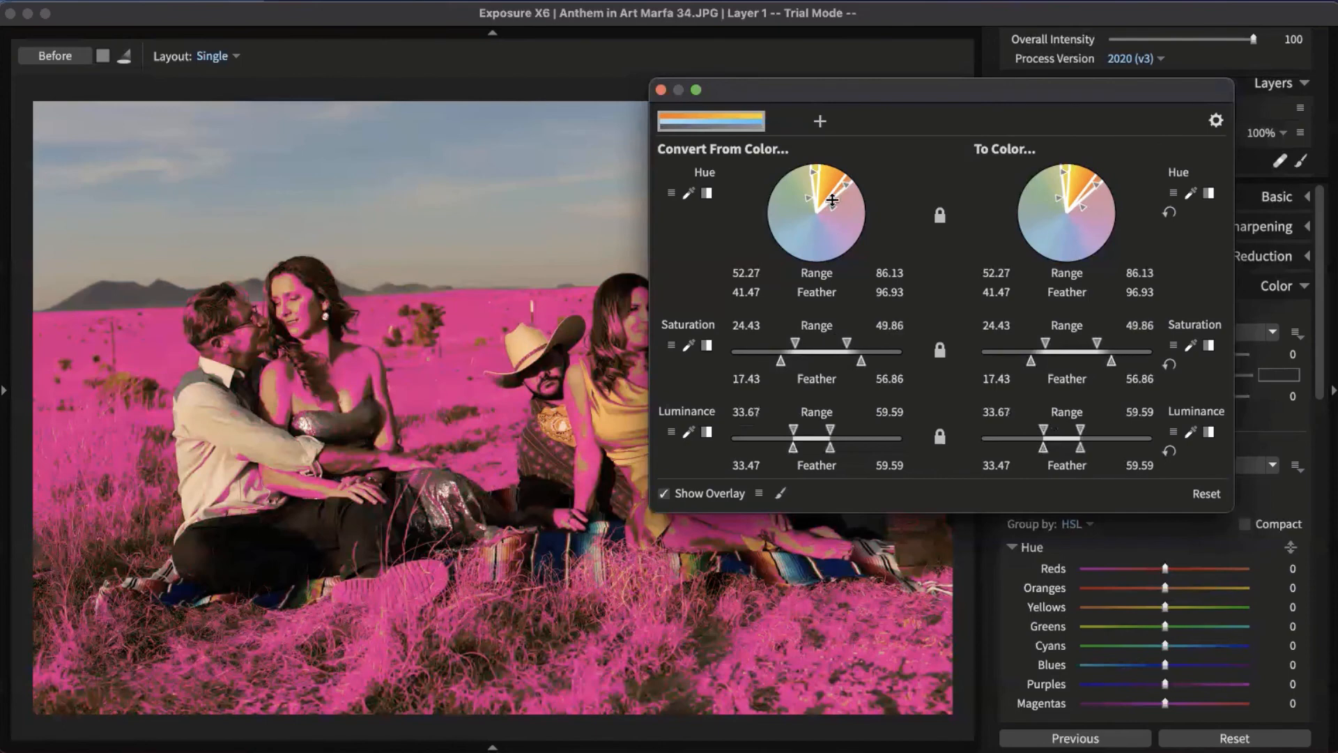
# Shift the source hue range toward yellow to 68.03–106.20, clear of the skin tones, and hide the overlay
pyautogui.moveTo(831, 180); pyautogui.dragTo(829, 176)
pyautogui.moveTo(827, 174); pyautogui.dragTo(828, 174)
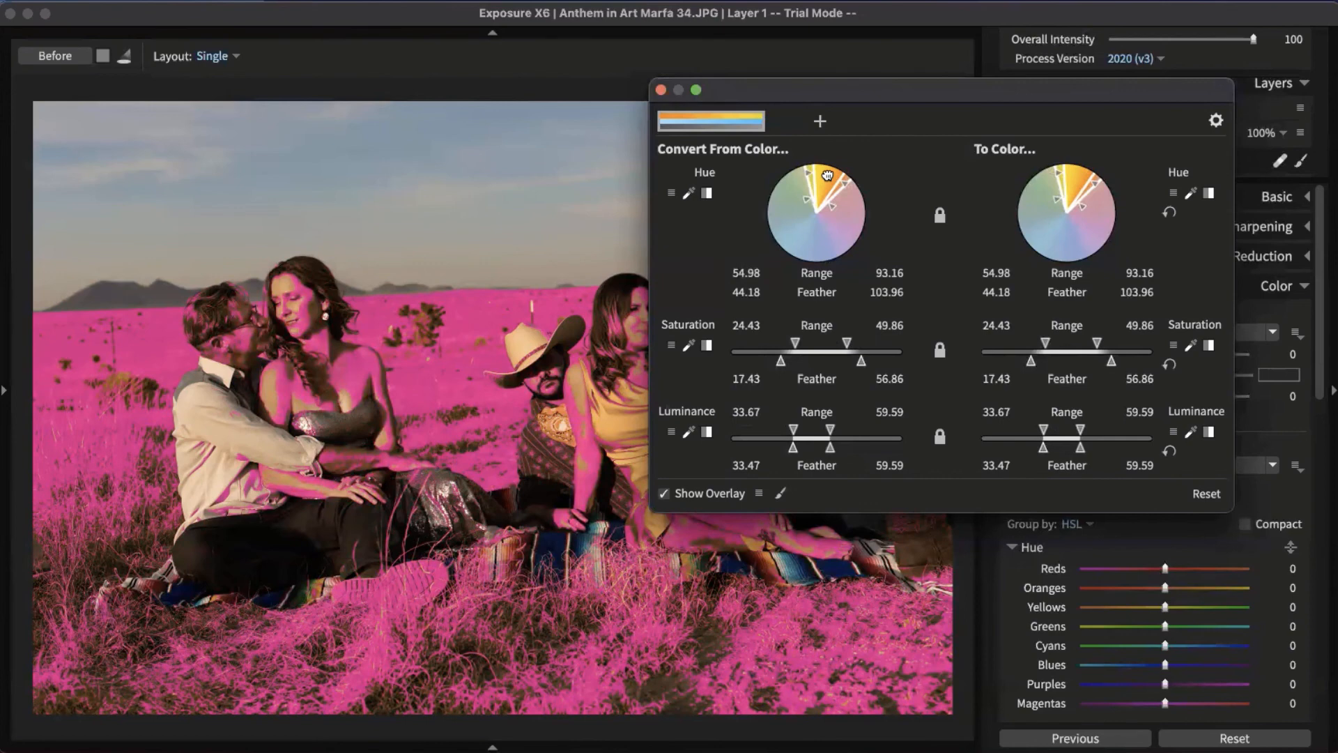
pyautogui.moveTo(827, 174); pyautogui.dragTo(821, 167)
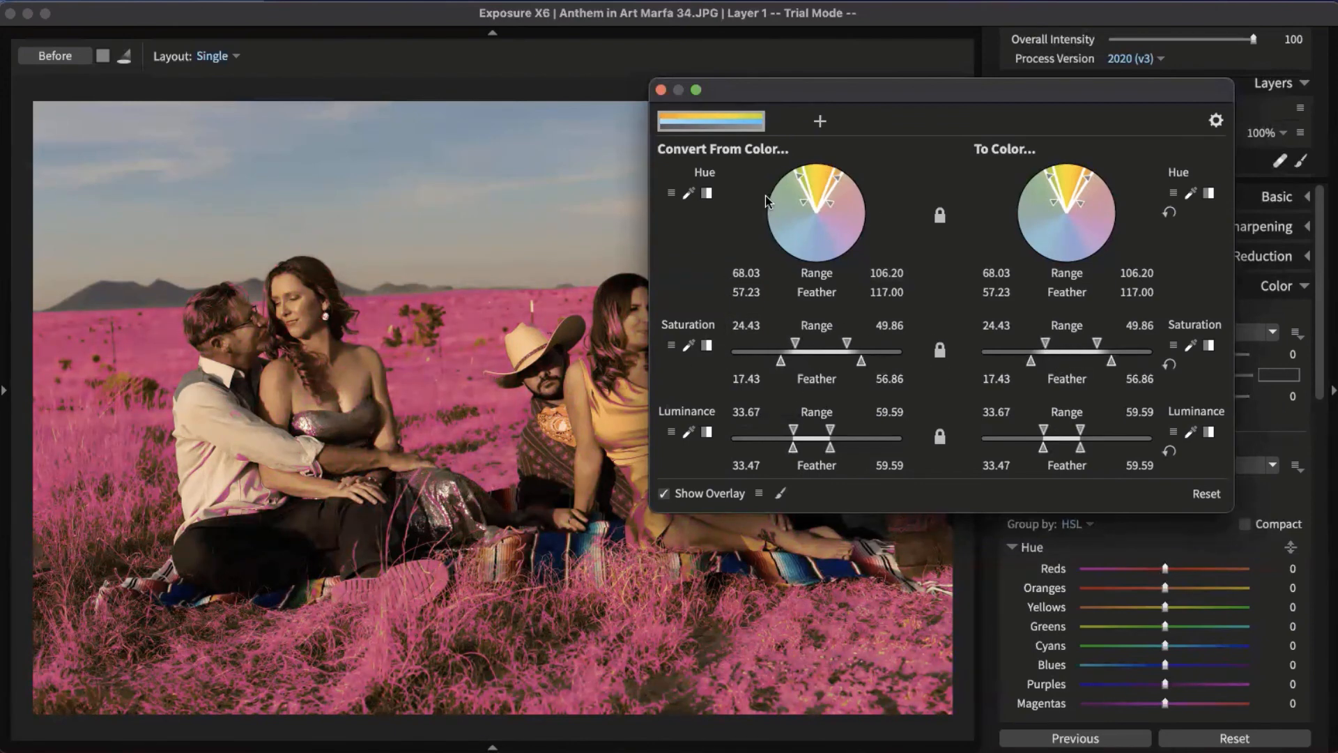
pyautogui.click(664, 492)
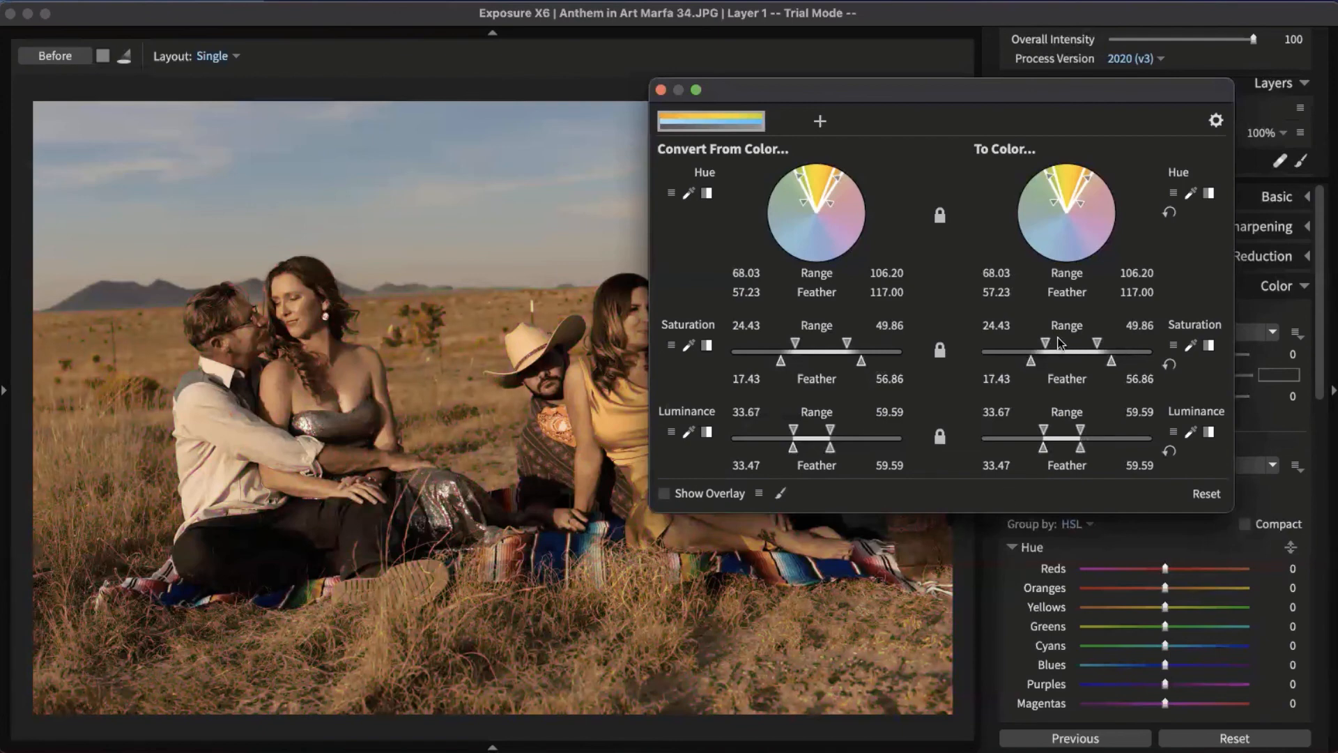
# Desaturate the dry grass by setting the target saturation range to 1.29–35.29, and close the Advanced Color Editor
pyautogui.moveTo(1031, 360); pyautogui.dragTo(960, 366)
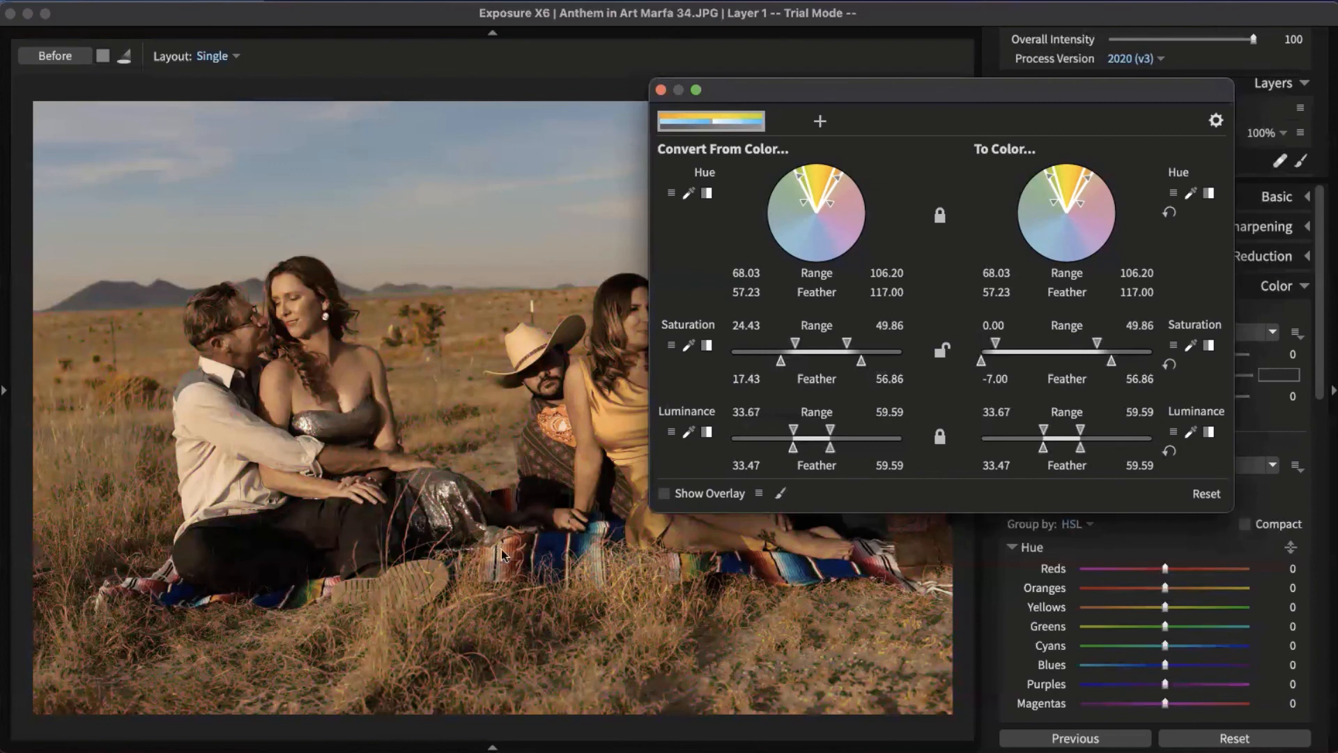
pyautogui.moveTo(996, 343)
pyautogui.mouseDown()
pyautogui.moveTo(1039, 355)
pyautogui.moveTo(983, 359)
pyautogui.mouseUp()
pyautogui.moveTo(1097, 343); pyautogui.dragTo(1068, 338)
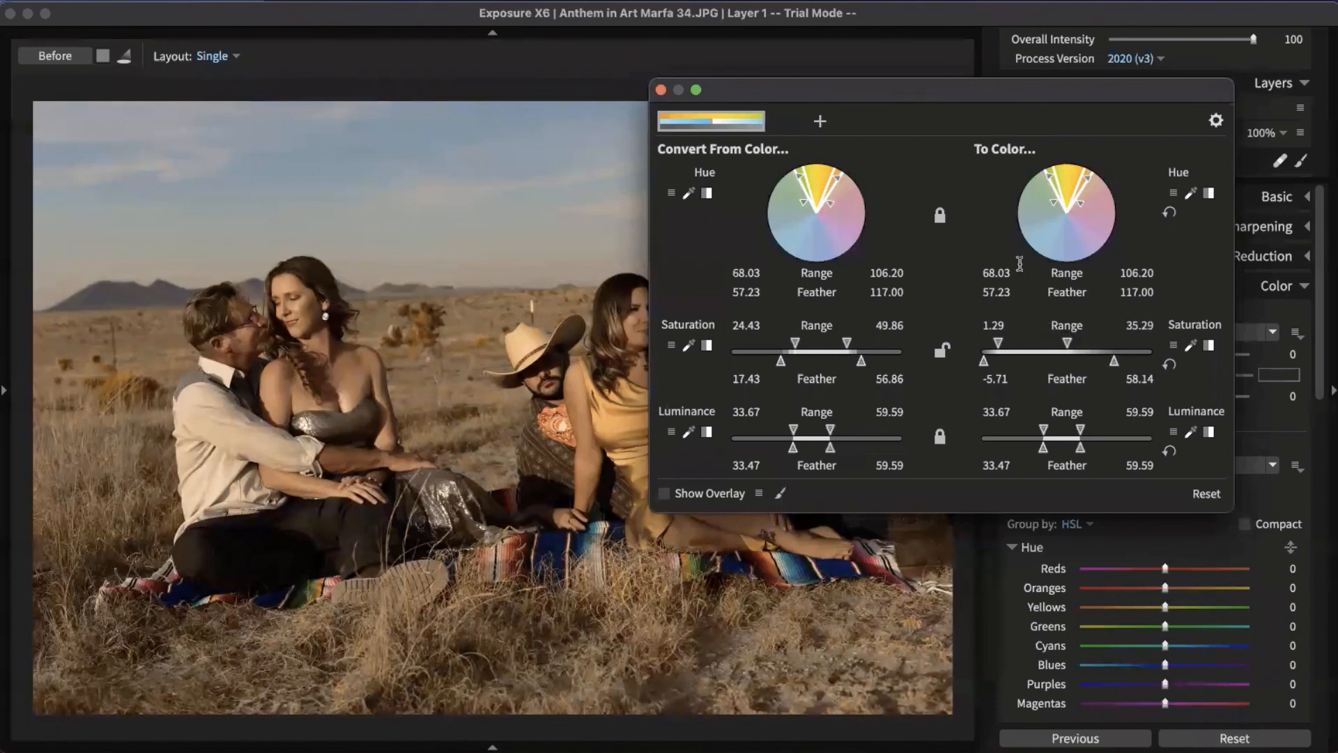
pyautogui.moveTo(758, 95); pyautogui.dragTo(757, 165)
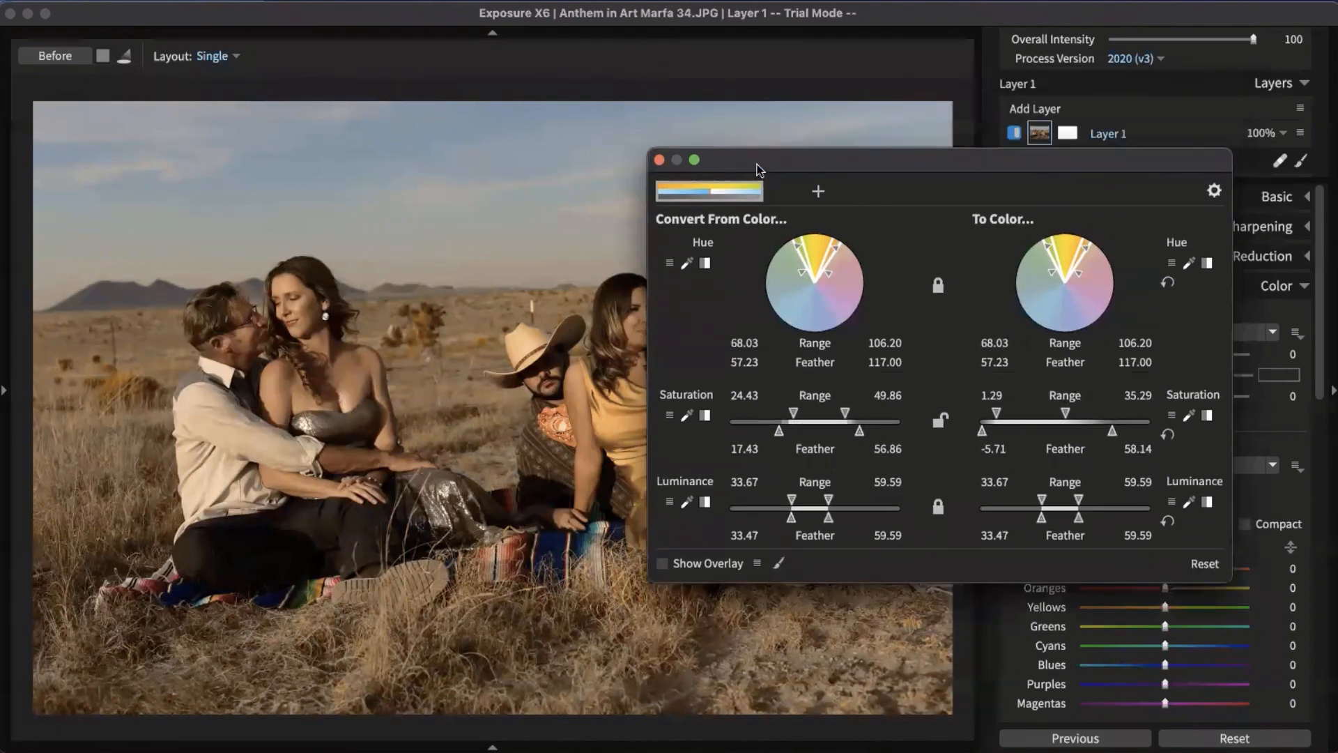
pyautogui.click(659, 161)
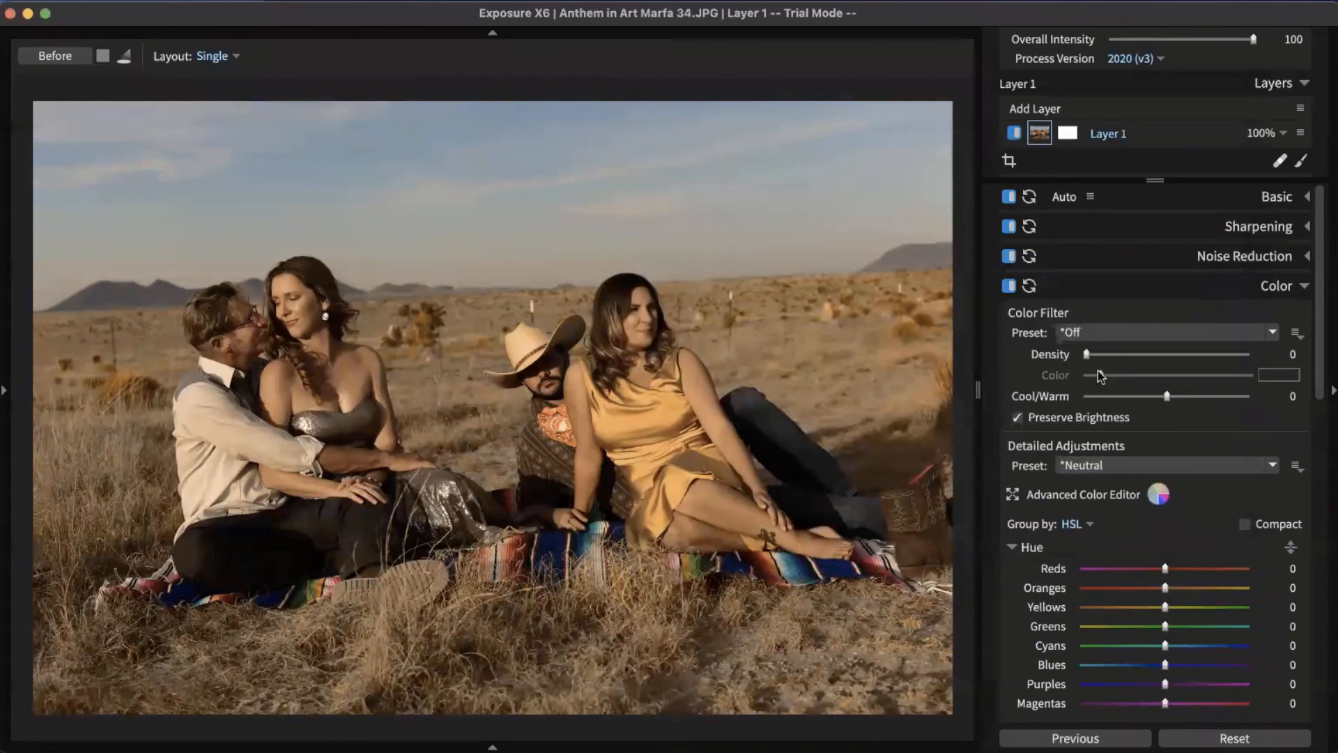
# Compare the original and edited versions of the photo repeatedly, examining the grass color
pyautogui.press('\\')
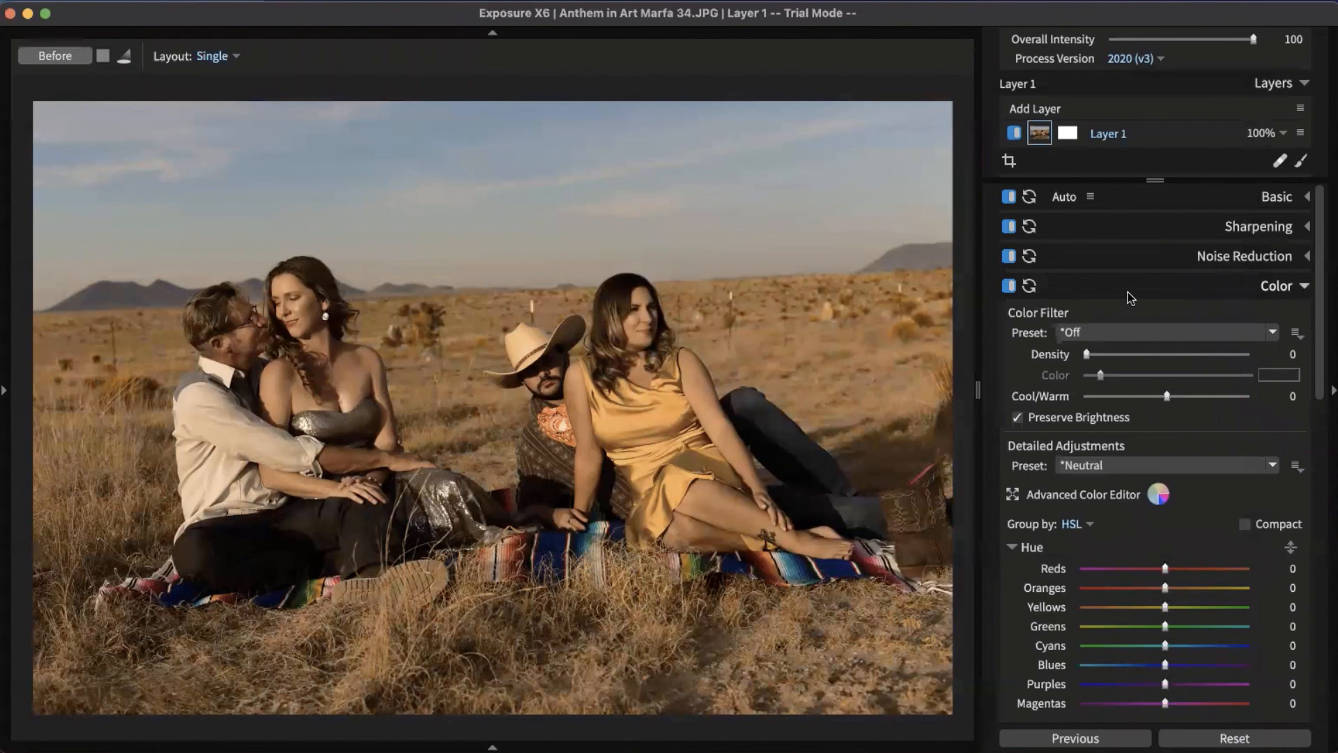
pyautogui.press('\\')
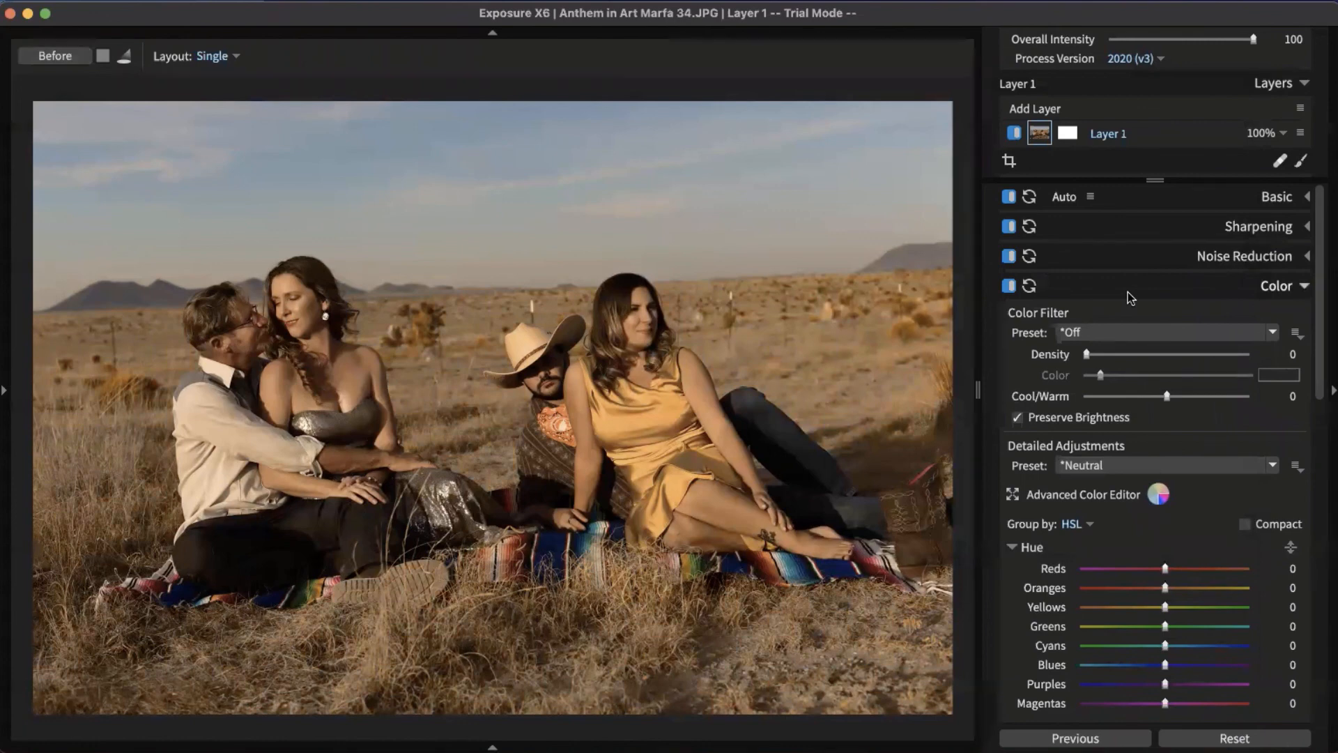
pyautogui.press('\\')
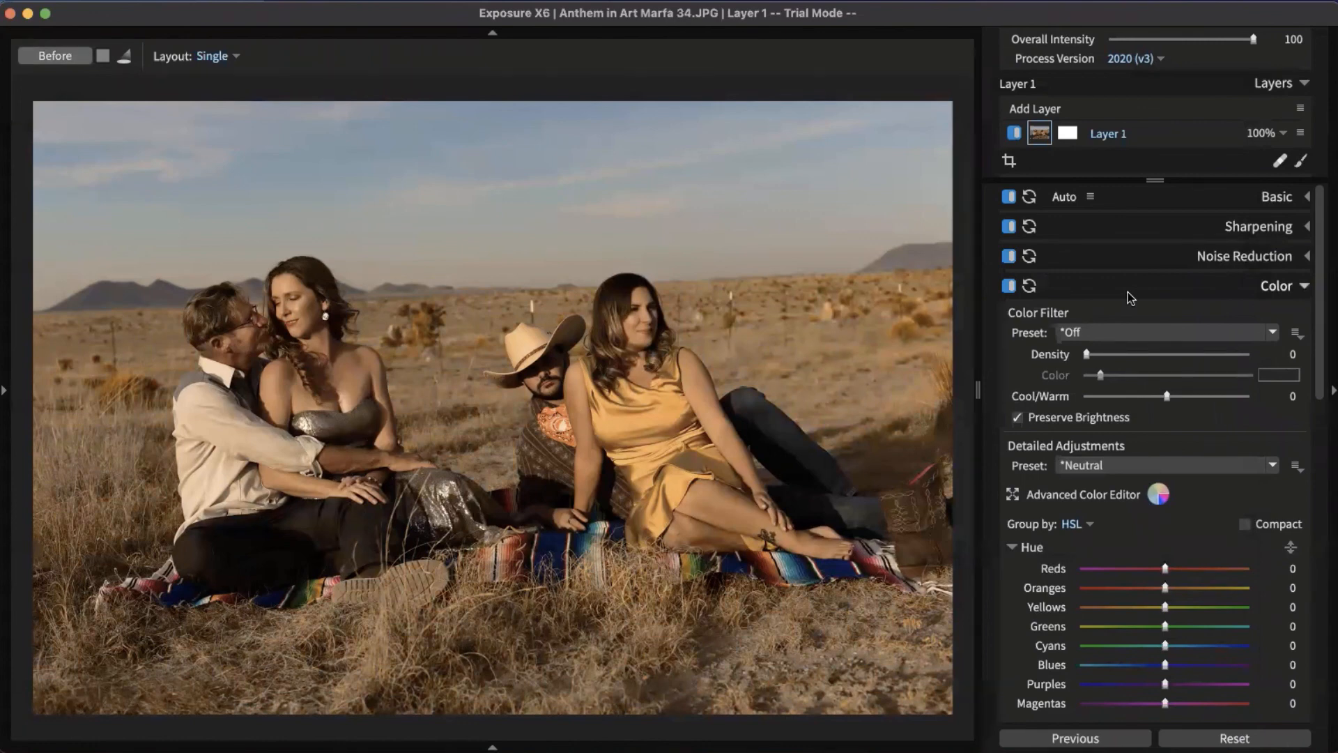
pyautogui.press('\\')
pyautogui.press('\\')
pyautogui.press('\\')
pyautogui.press('\\')
pyautogui.press('\\')
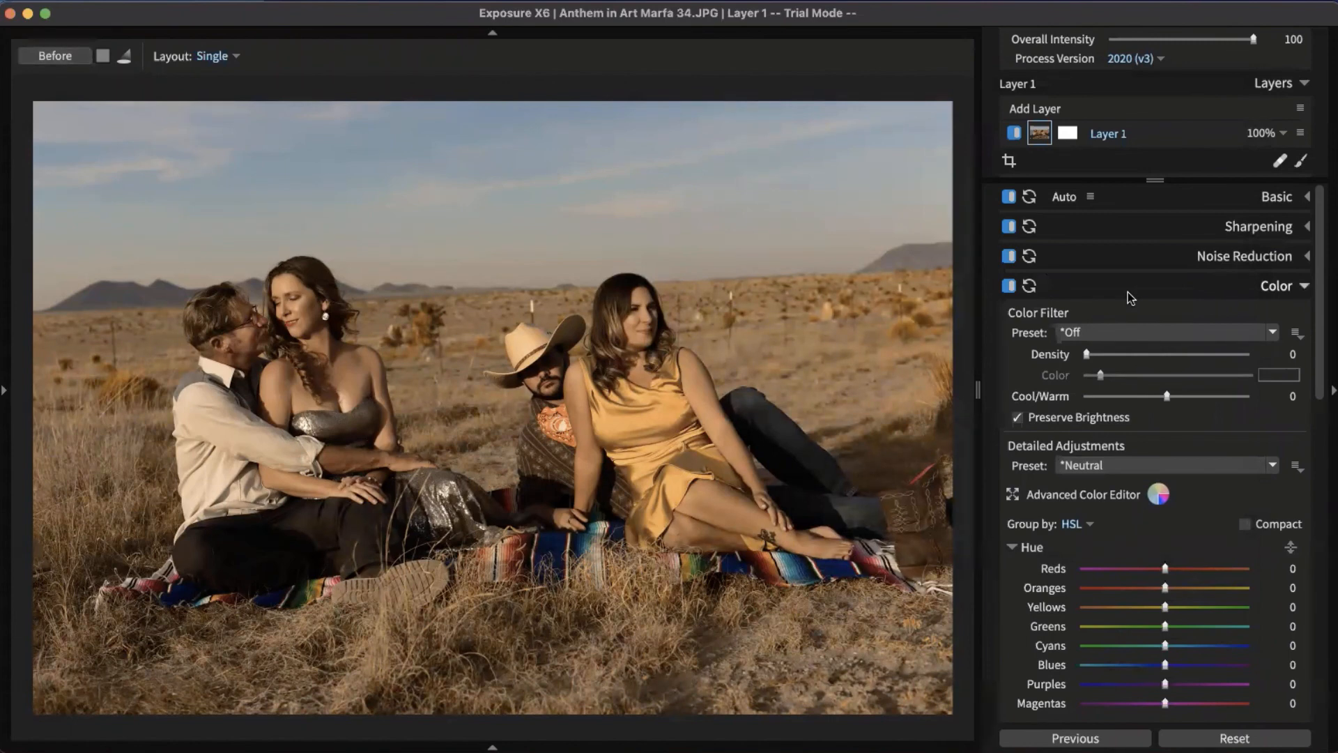
pyautogui.press('\\')
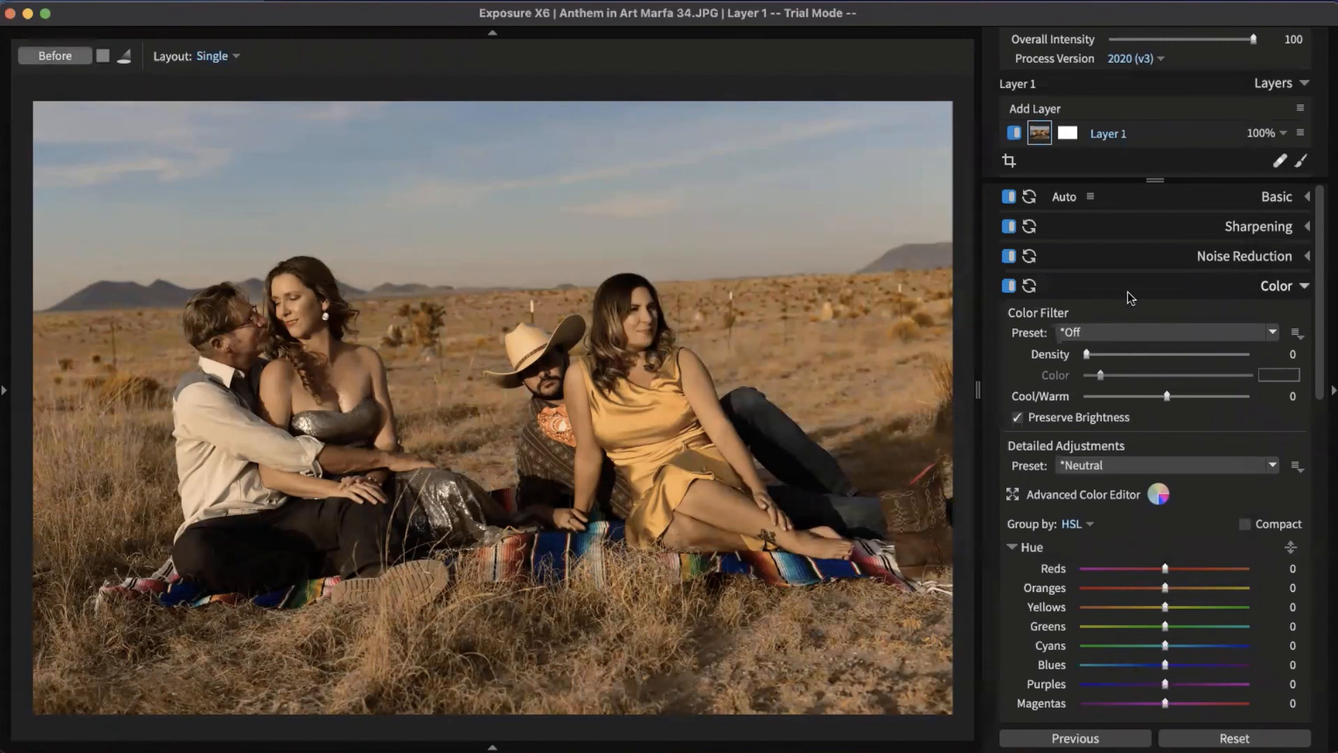
pyautogui.press('\\')
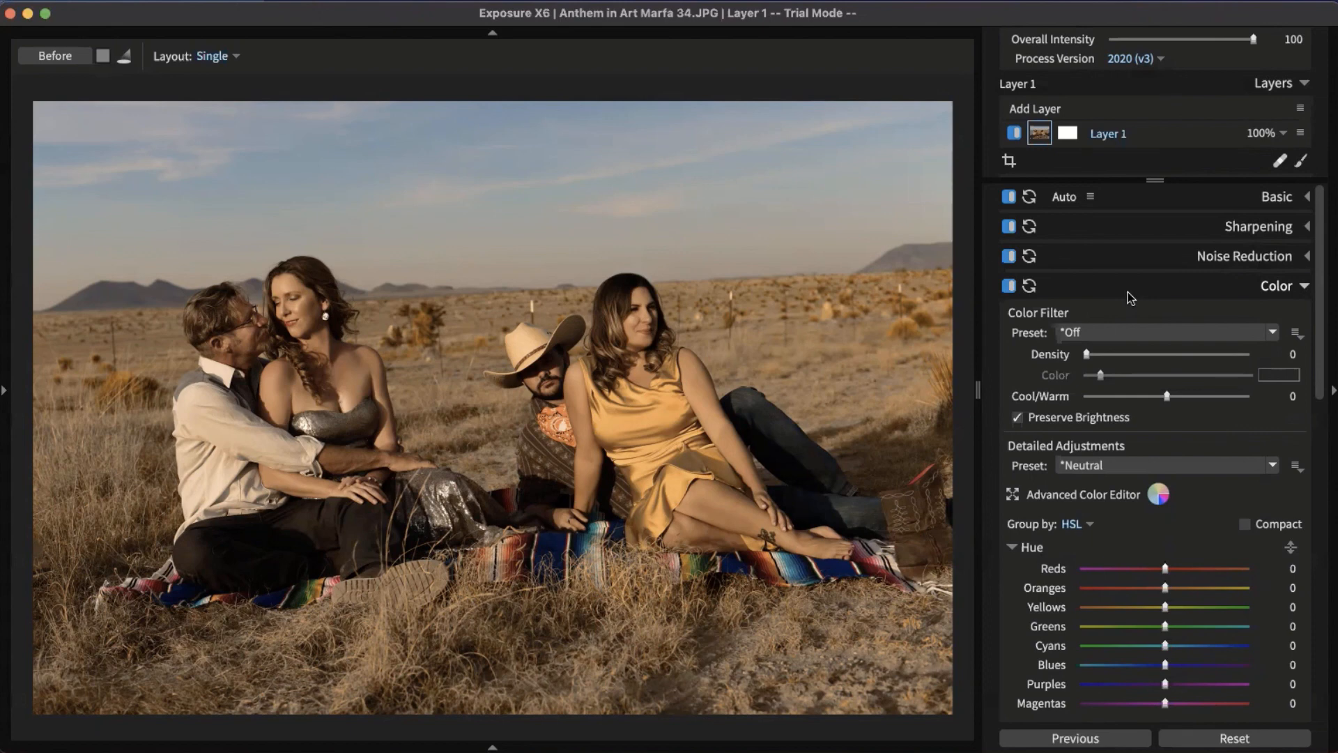
pyautogui.click(1102, 496)
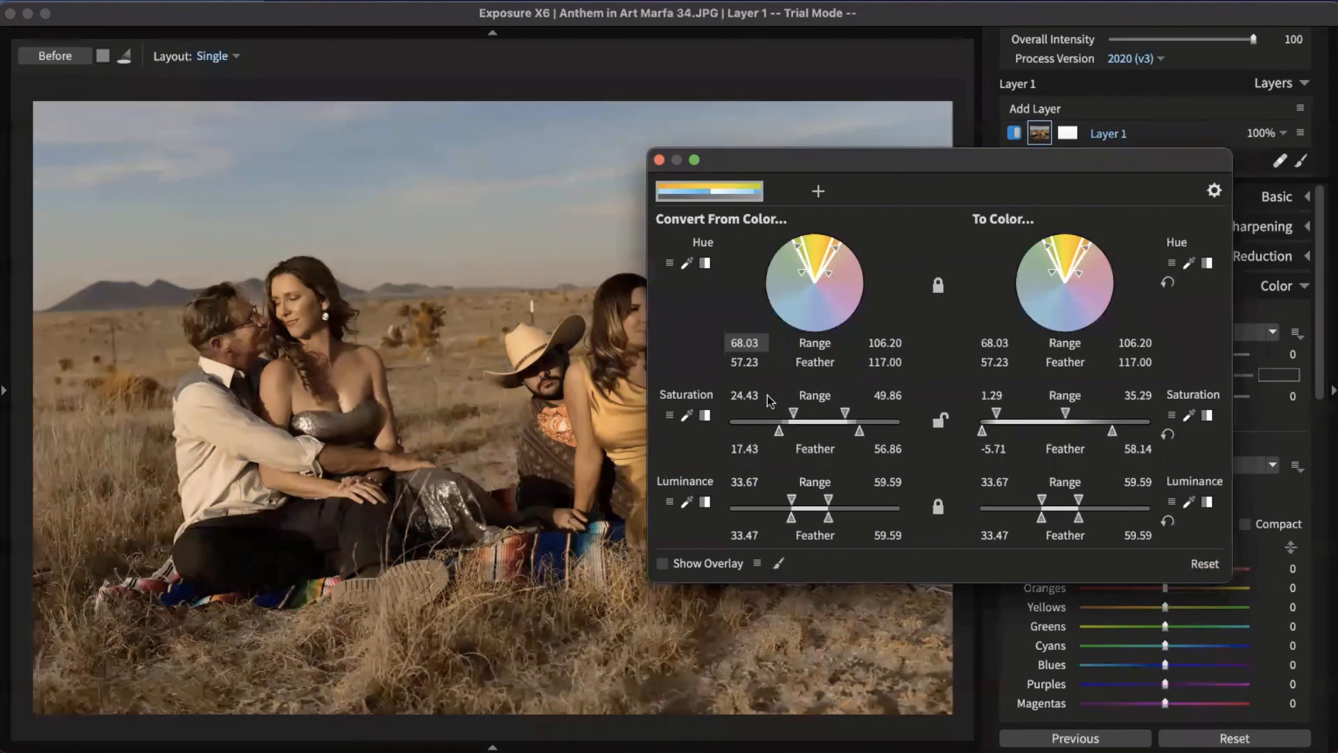
pyautogui.click(670, 416)
pyautogui.click(670, 415)
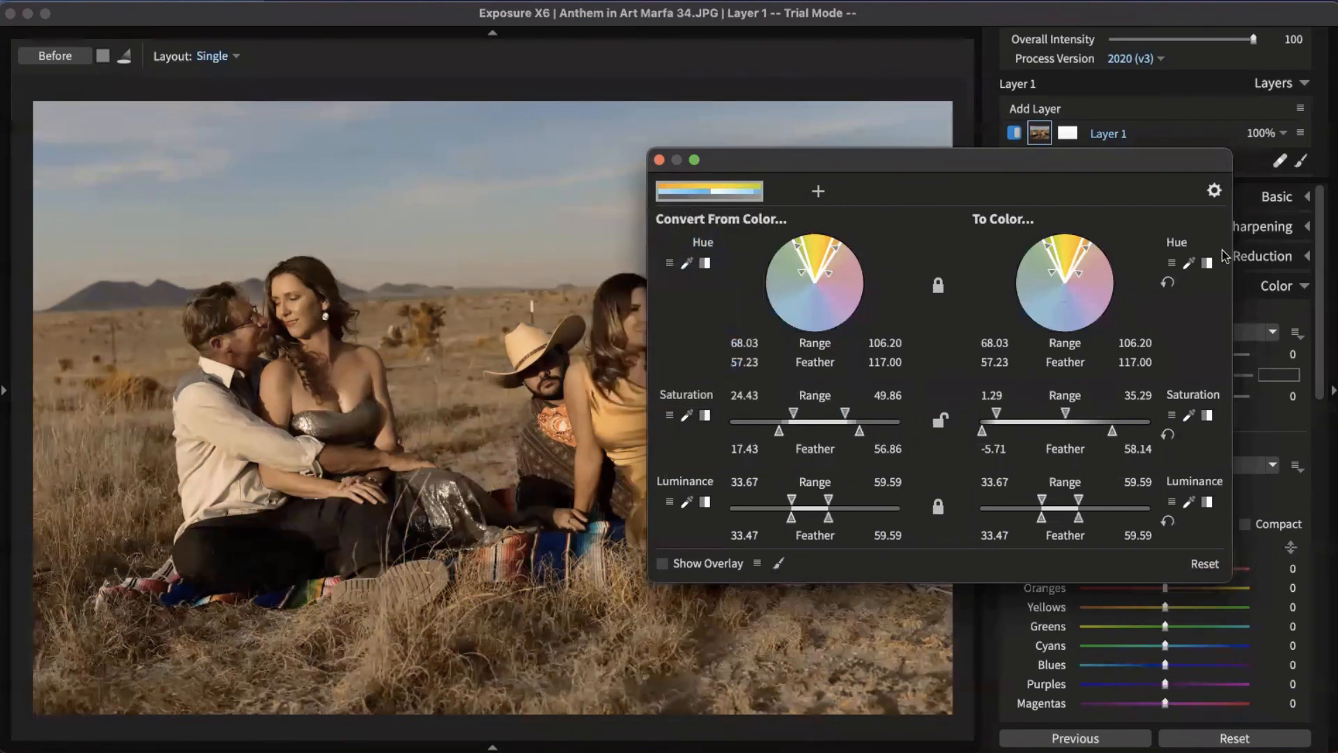
pyautogui.click(1214, 193)
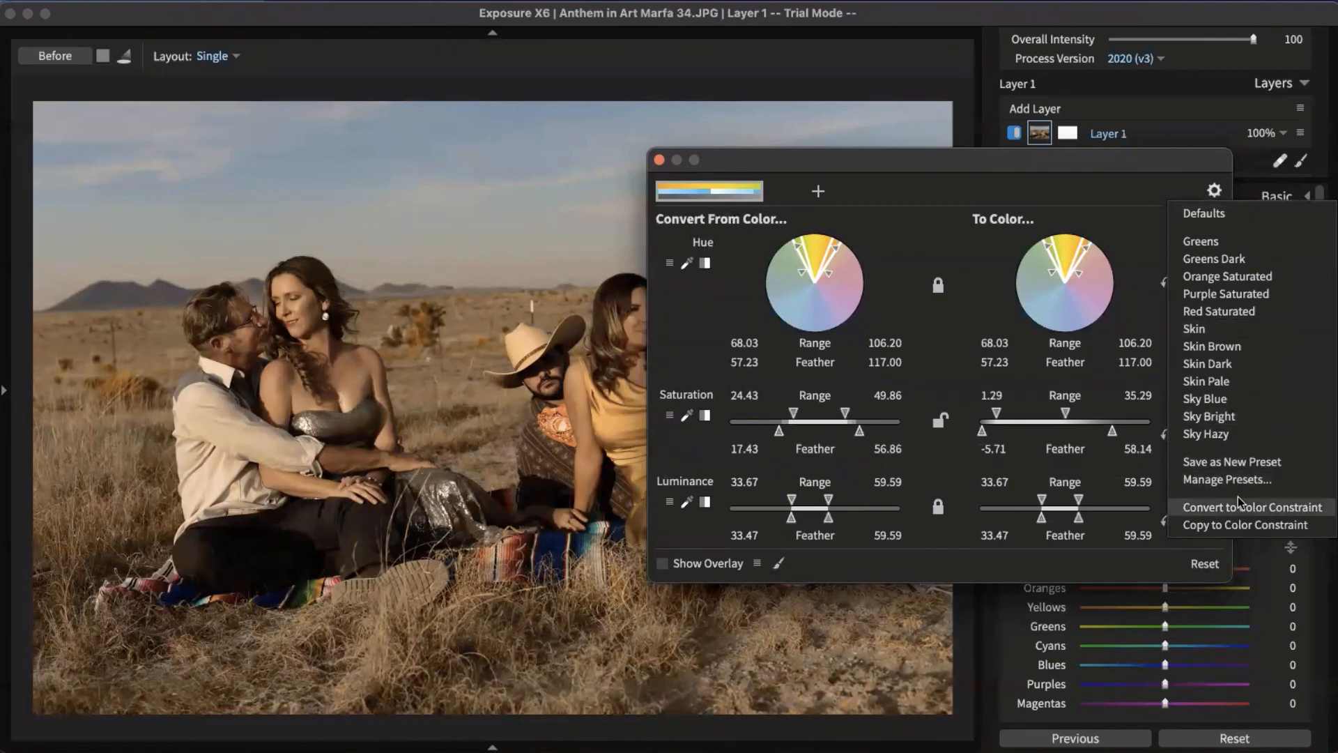
pyautogui.click(659, 160)
pyautogui.click(1158, 164)
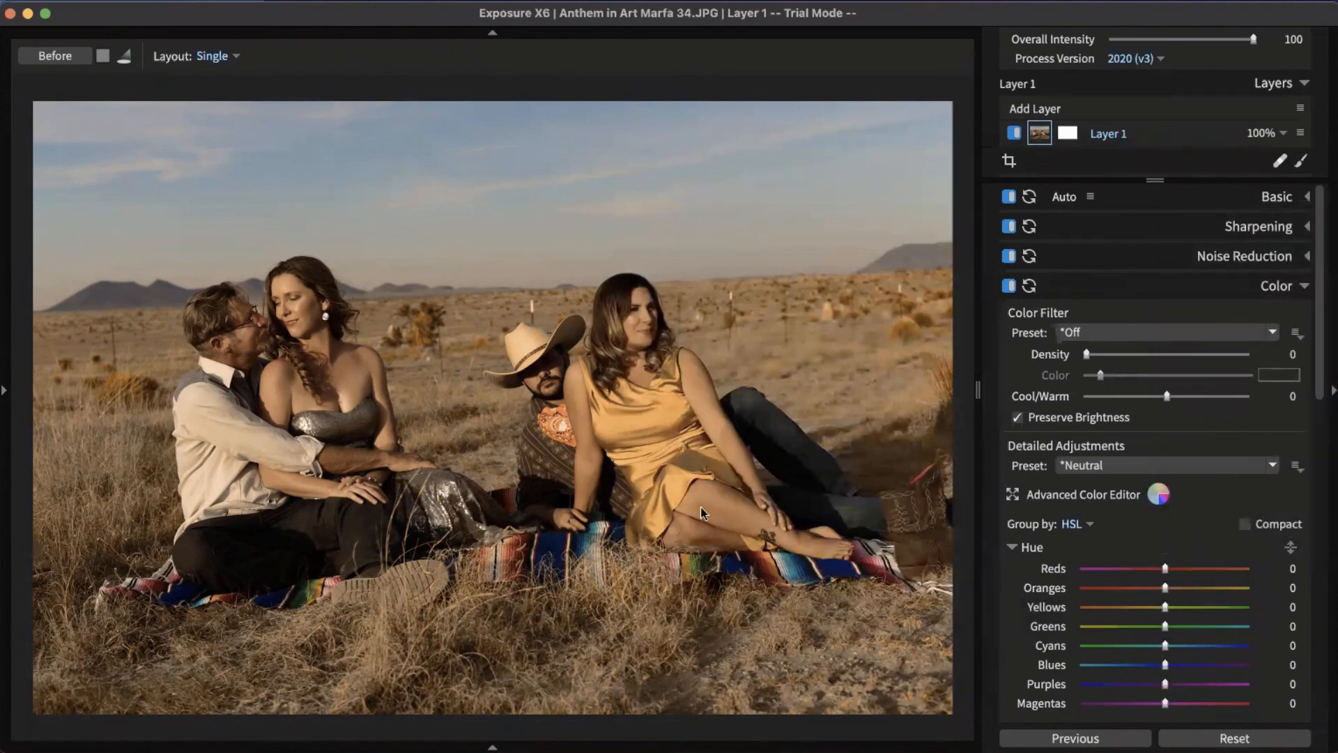
# Return to the thumbnail grid and copy all settings from Anthem in Art Marfa 34.JPG
pyautogui.doubleClick(724, 459)
pyautogui.click(258, 360)
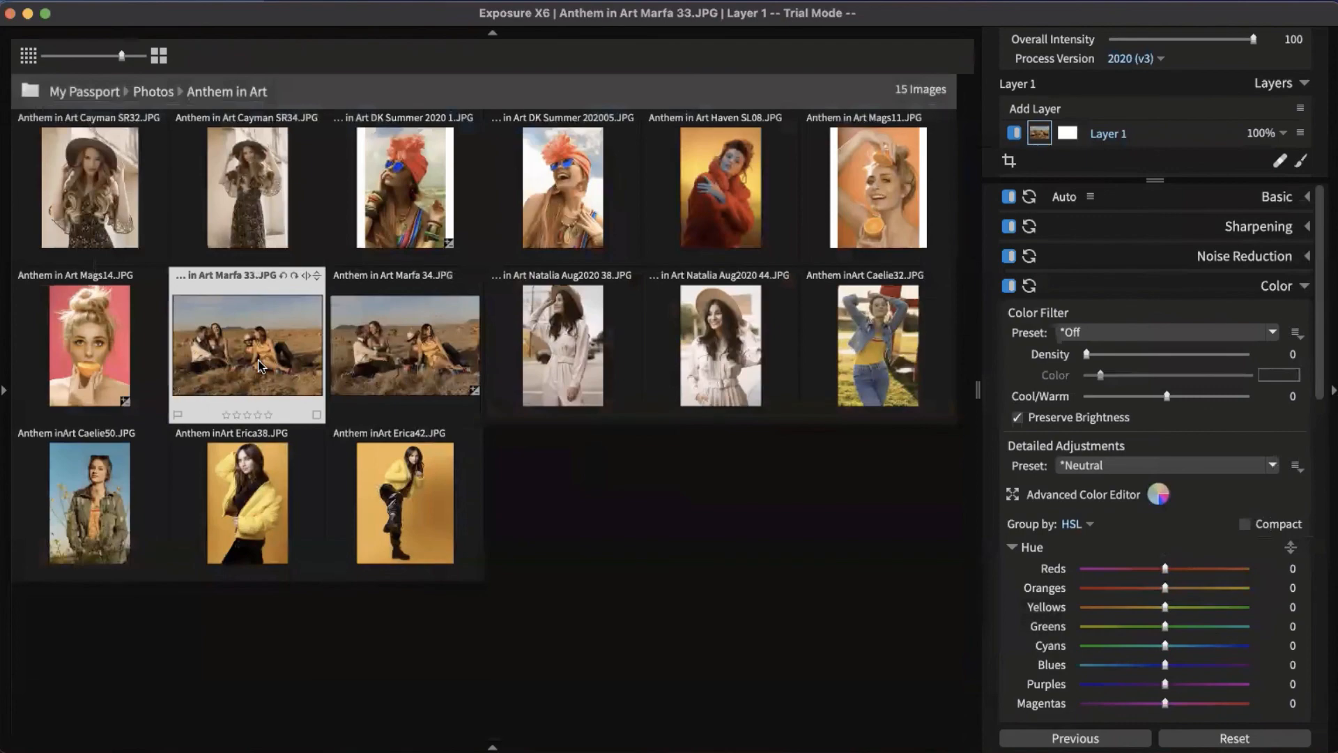
pyautogui.doubleClick(258, 359)
pyautogui.doubleClick(329, 396)
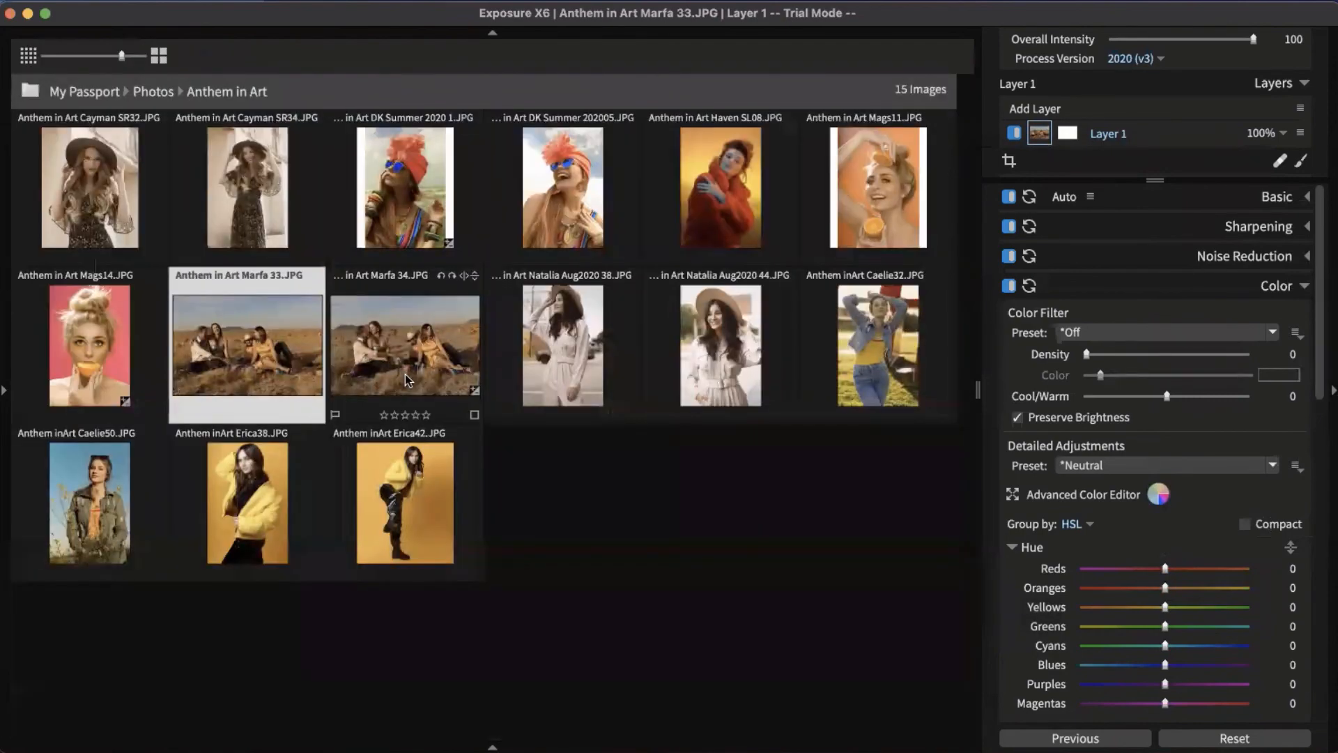
pyautogui.click(404, 372)
pyautogui.click(182, 2)
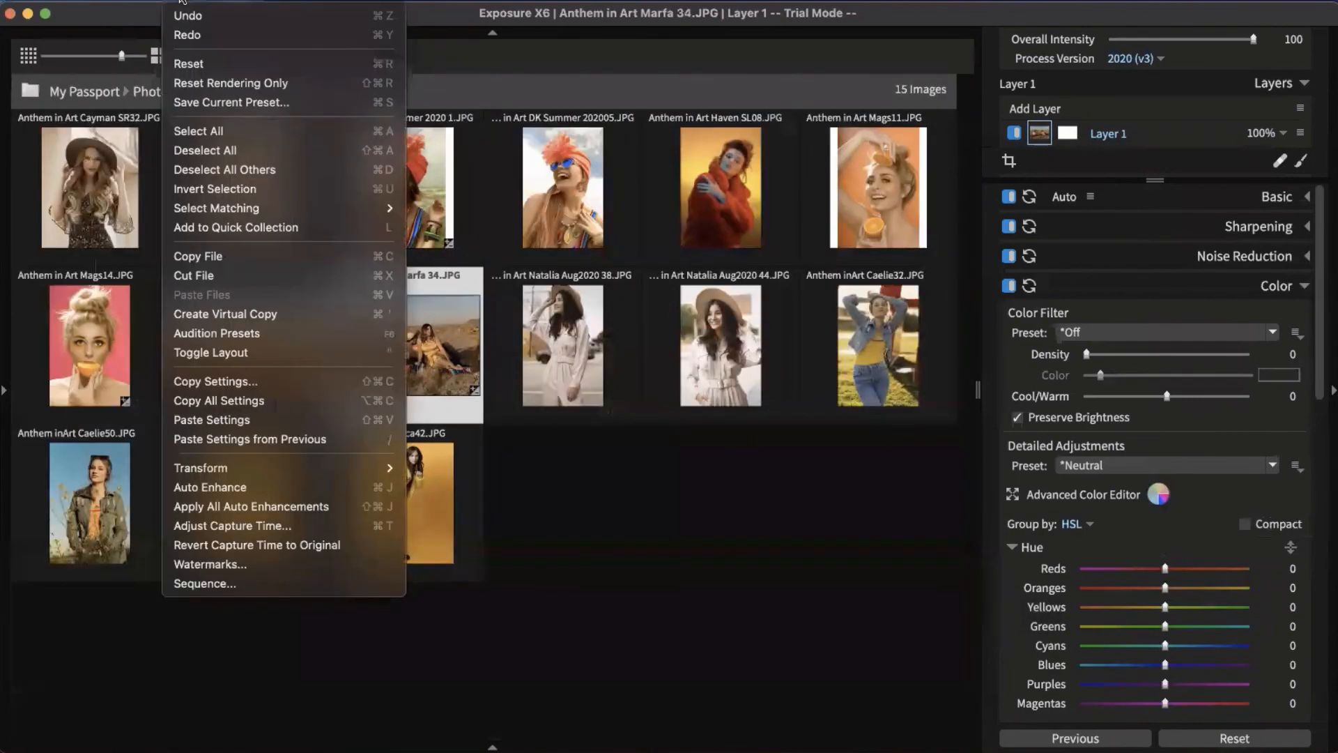
pyautogui.click(242, 401)
# Paste the copied settings onto Anthem in Art Marfa 33.JPG, and toggle Layer 1 off and on to compare
pyautogui.click(237, 333)
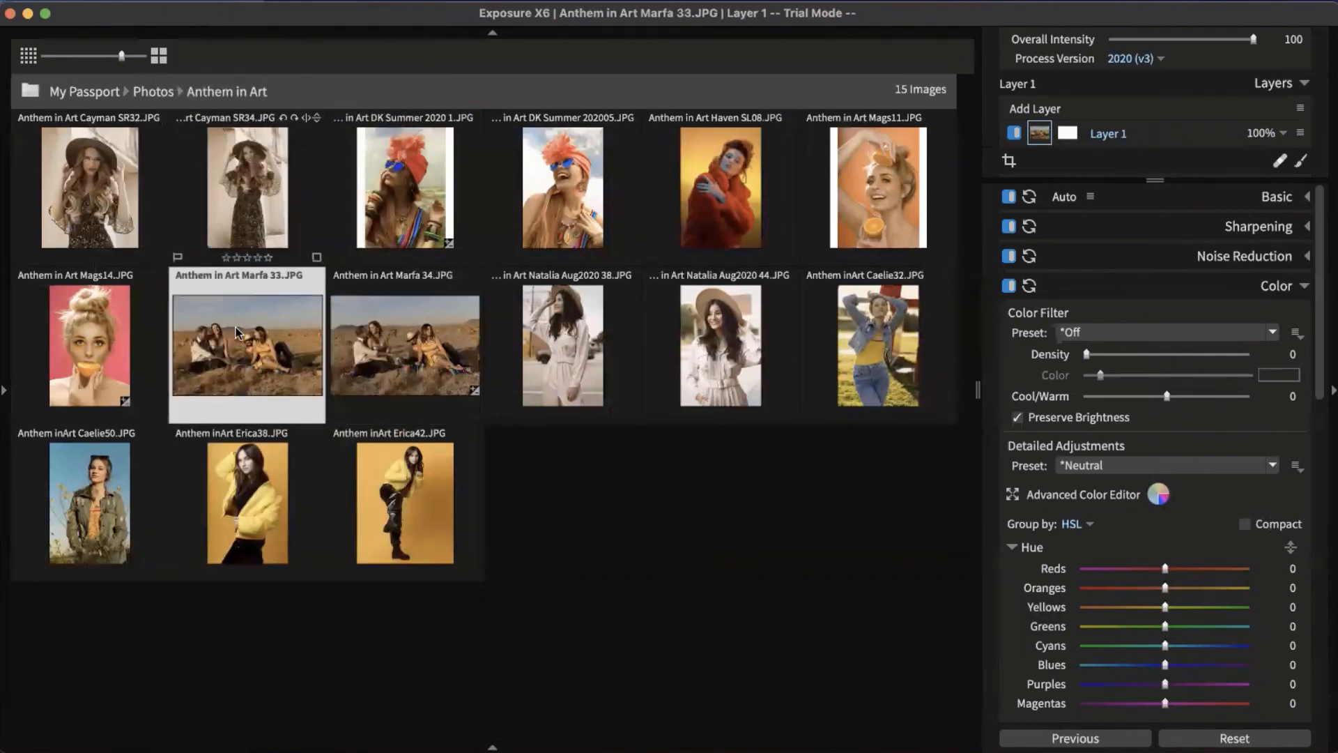
pyautogui.doubleClick(244, 359)
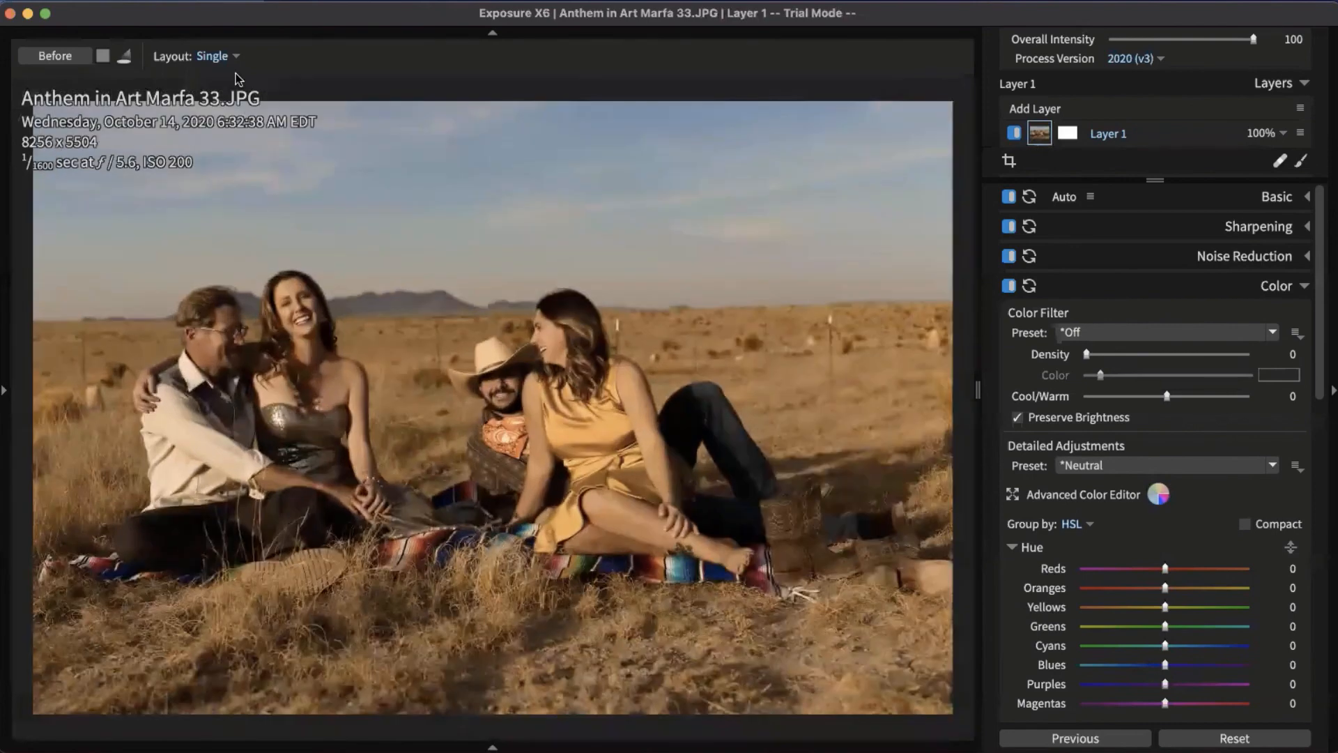
pyautogui.click(202, 7)
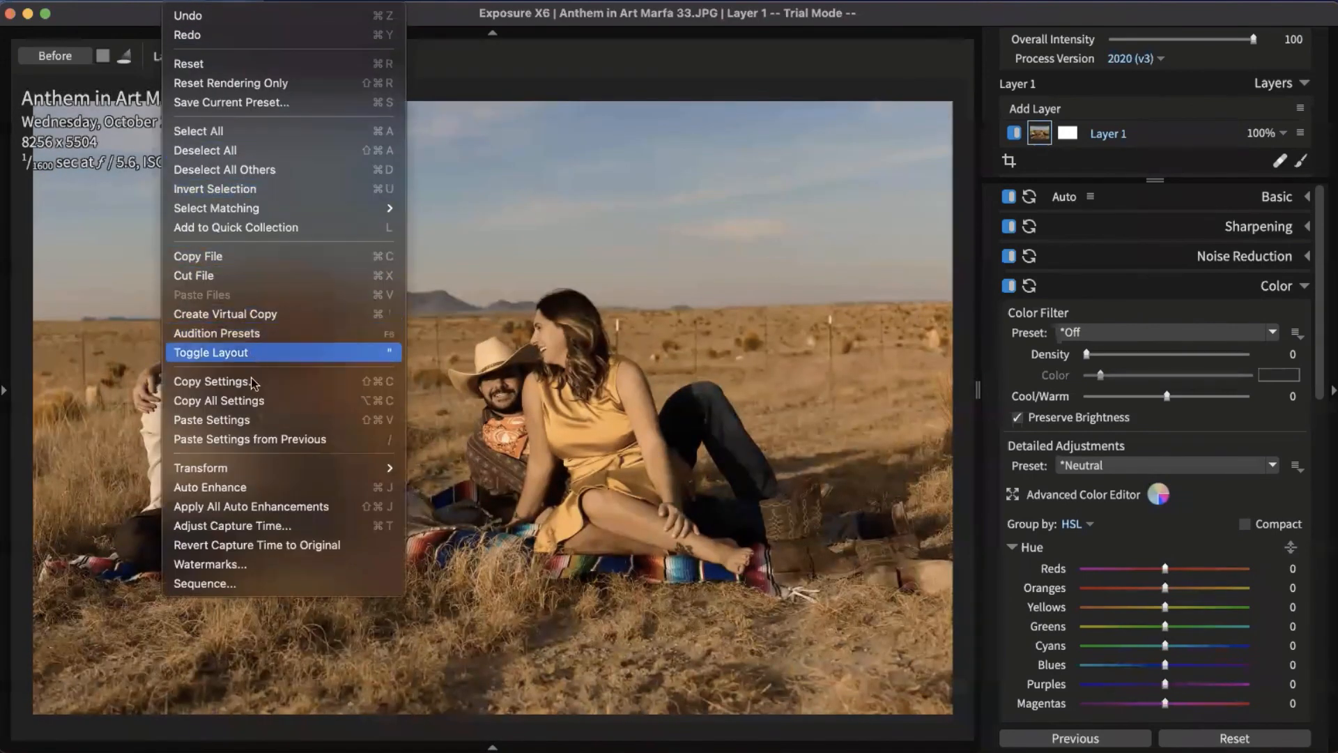
pyautogui.click(253, 418)
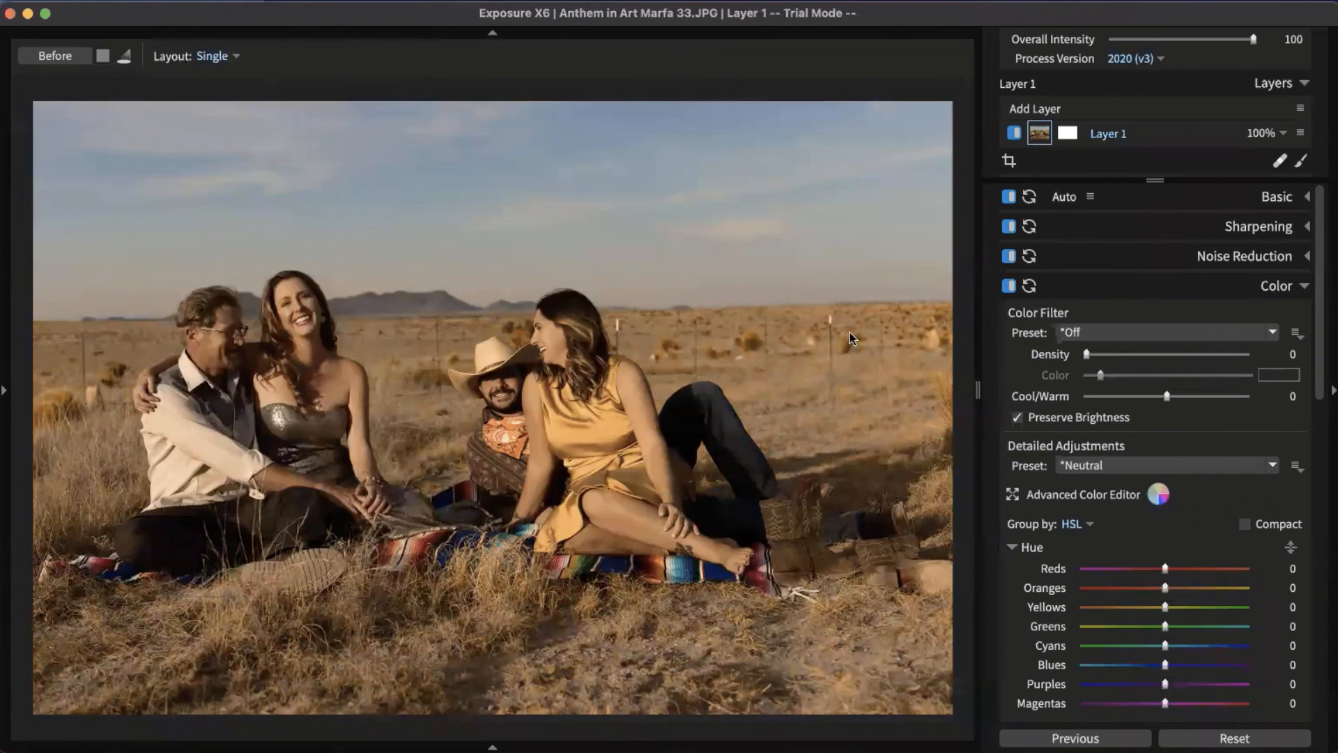
pyautogui.click(1017, 134)
pyautogui.click(1017, 134)
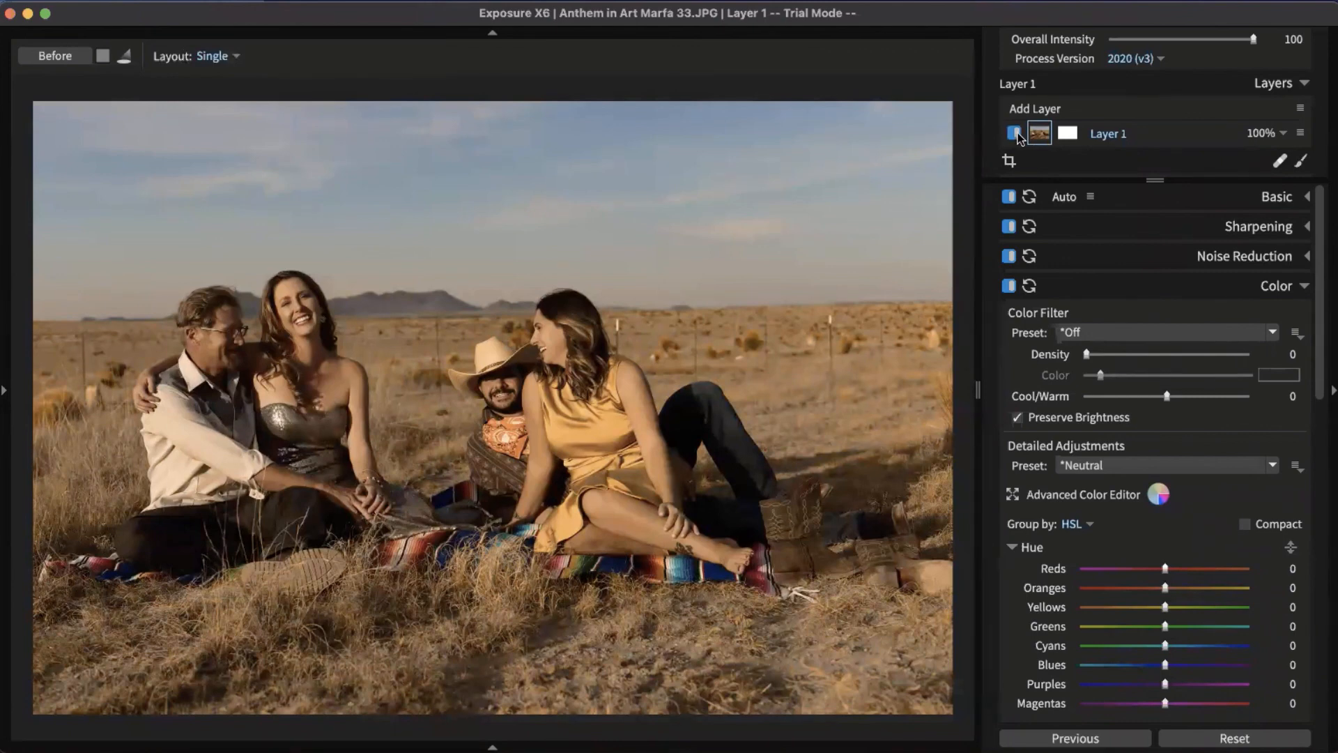